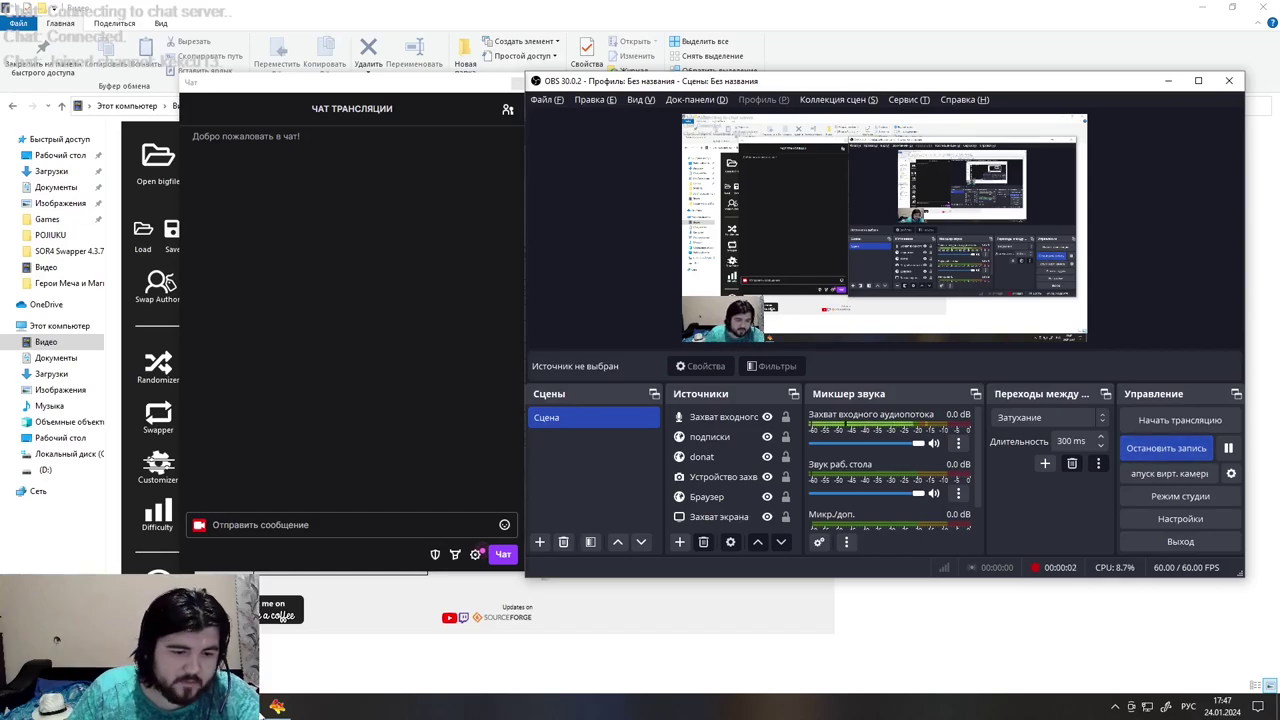
Switch to SOR4 Swapper and give Axel SOR1's DashHeadButt move the PressX trigger and the InvincibleBeforeFirstHit property
left_click(277, 707)
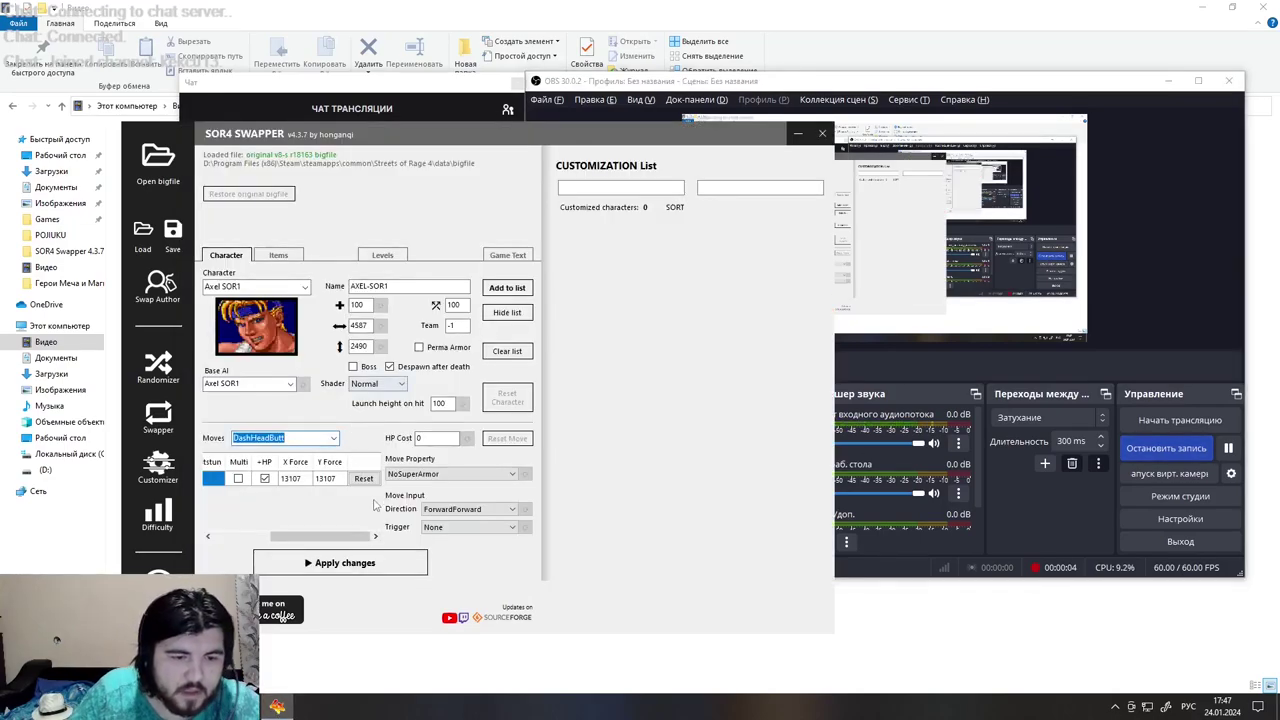
left_click(238, 437)
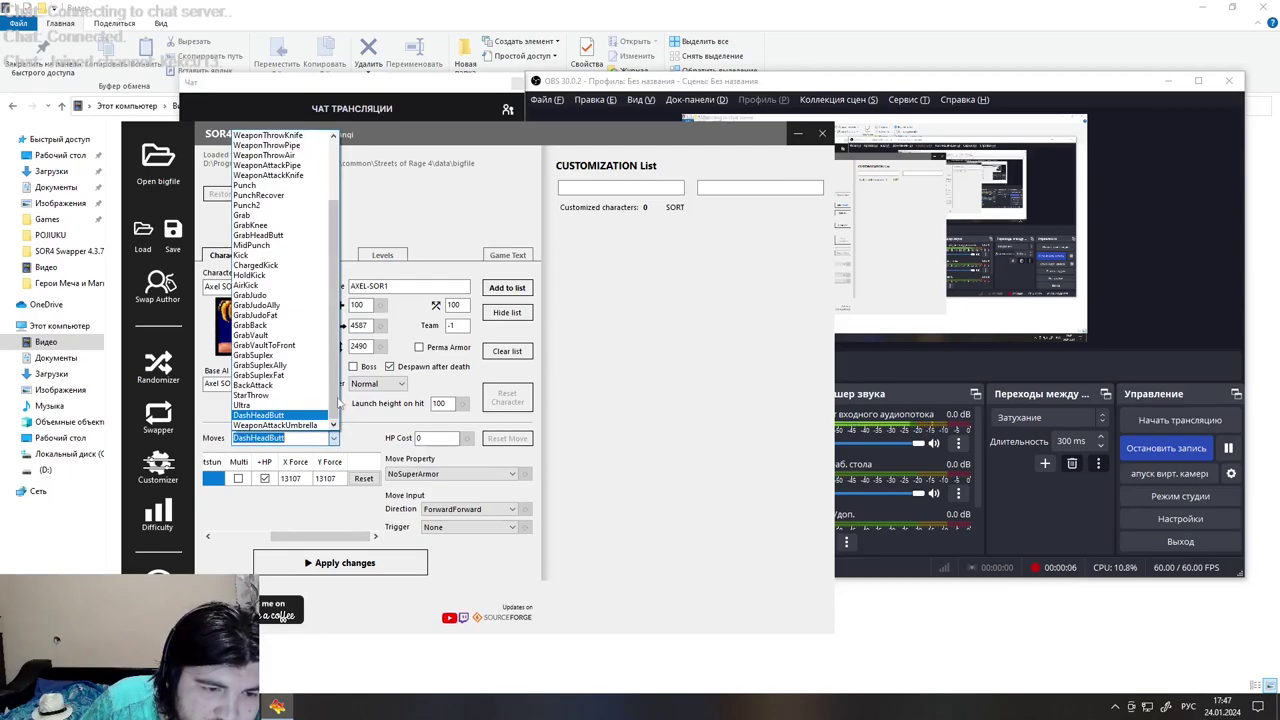
left_click(263, 418)
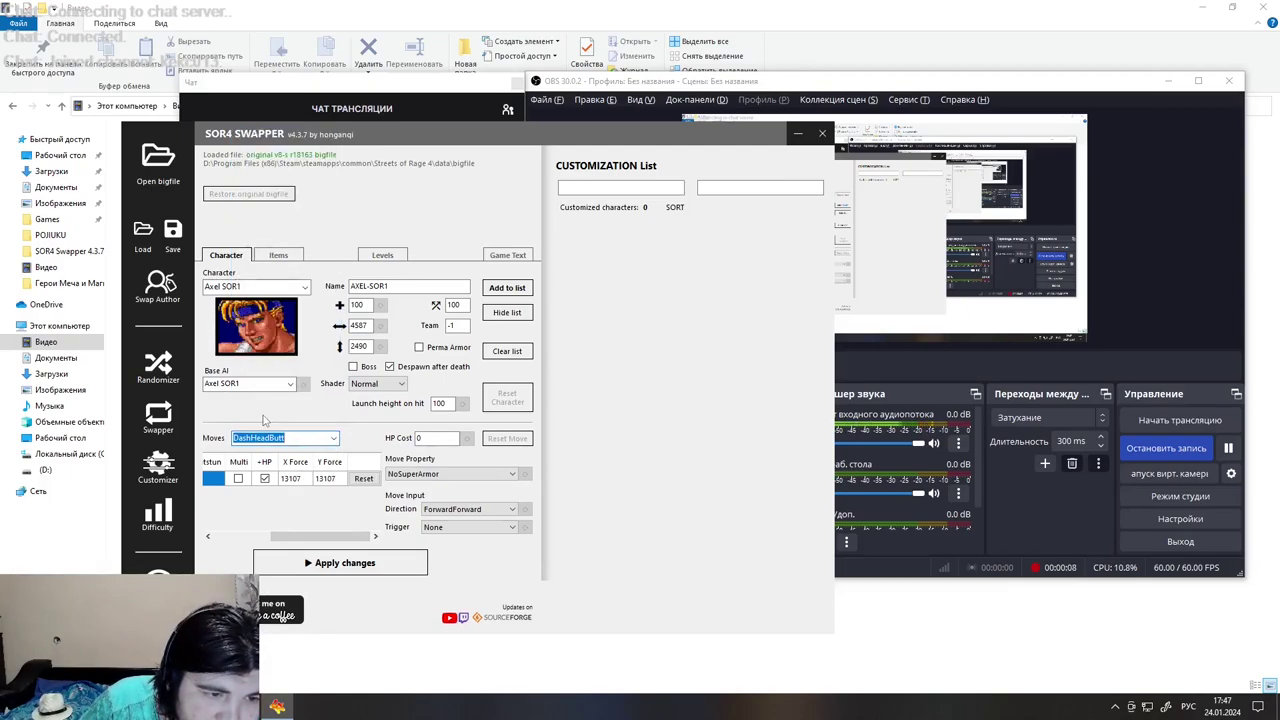
left_click(465, 527)
left_click(436, 272)
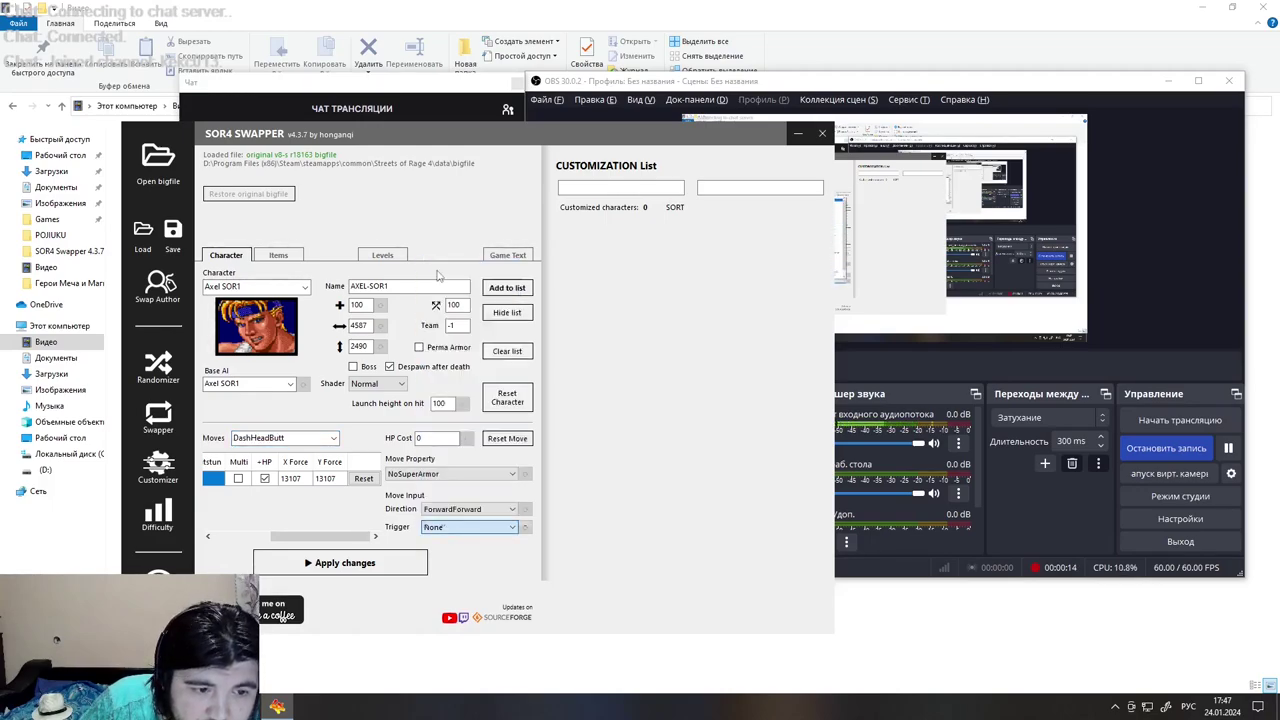
left_click(398, 476)
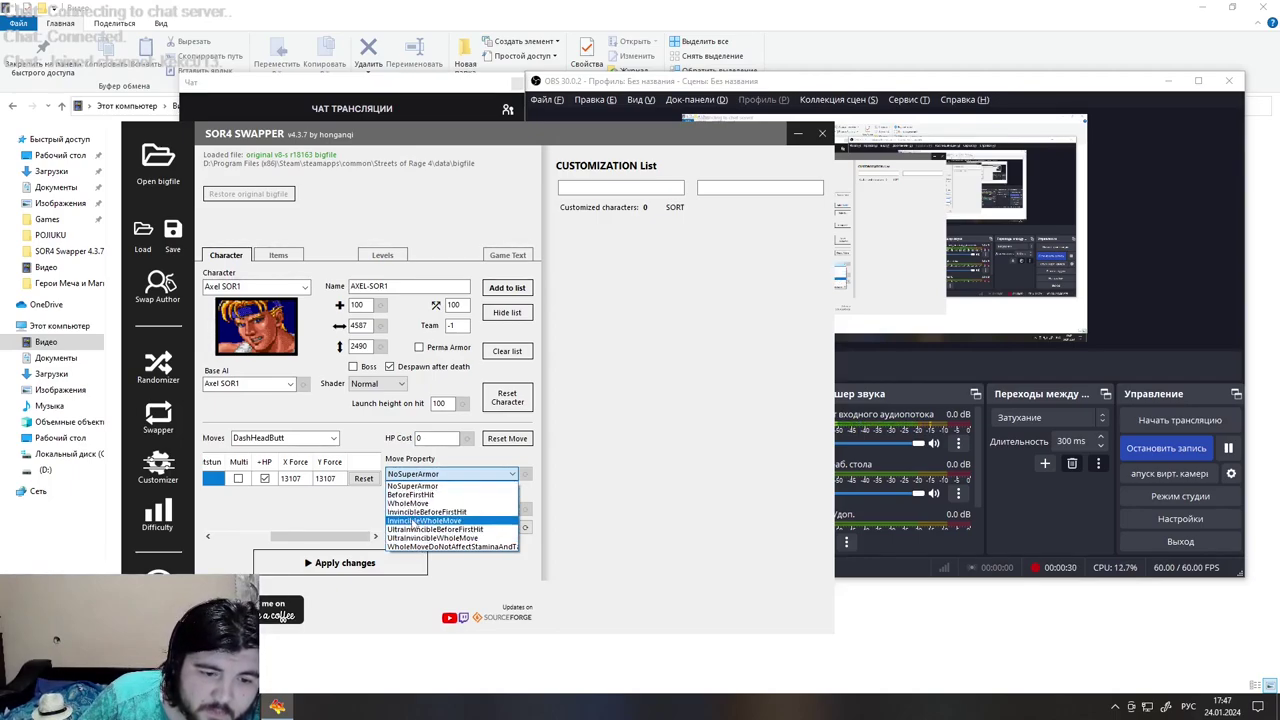
left_click(410, 511)
Set the input trigger of Axel SOR1's SpecialAir move to PressY
left_click(300, 437)
scroll(310, 366, "up", 5)
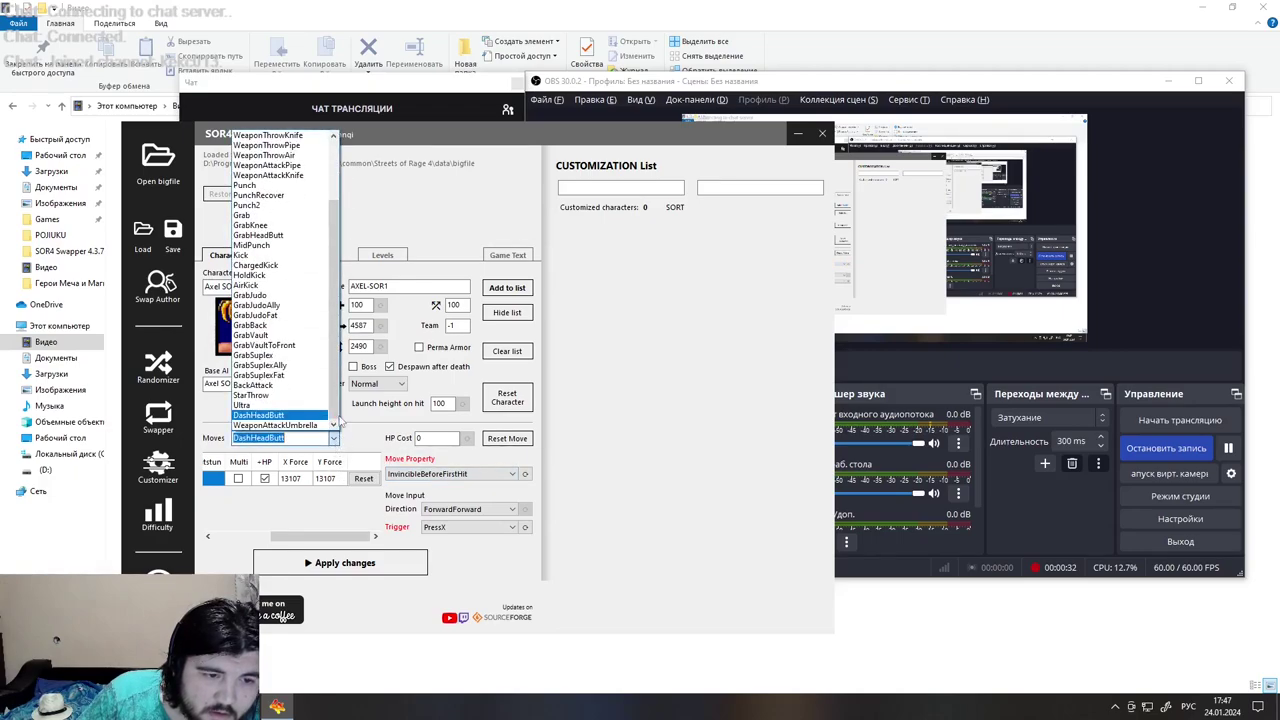
left_click(250, 205)
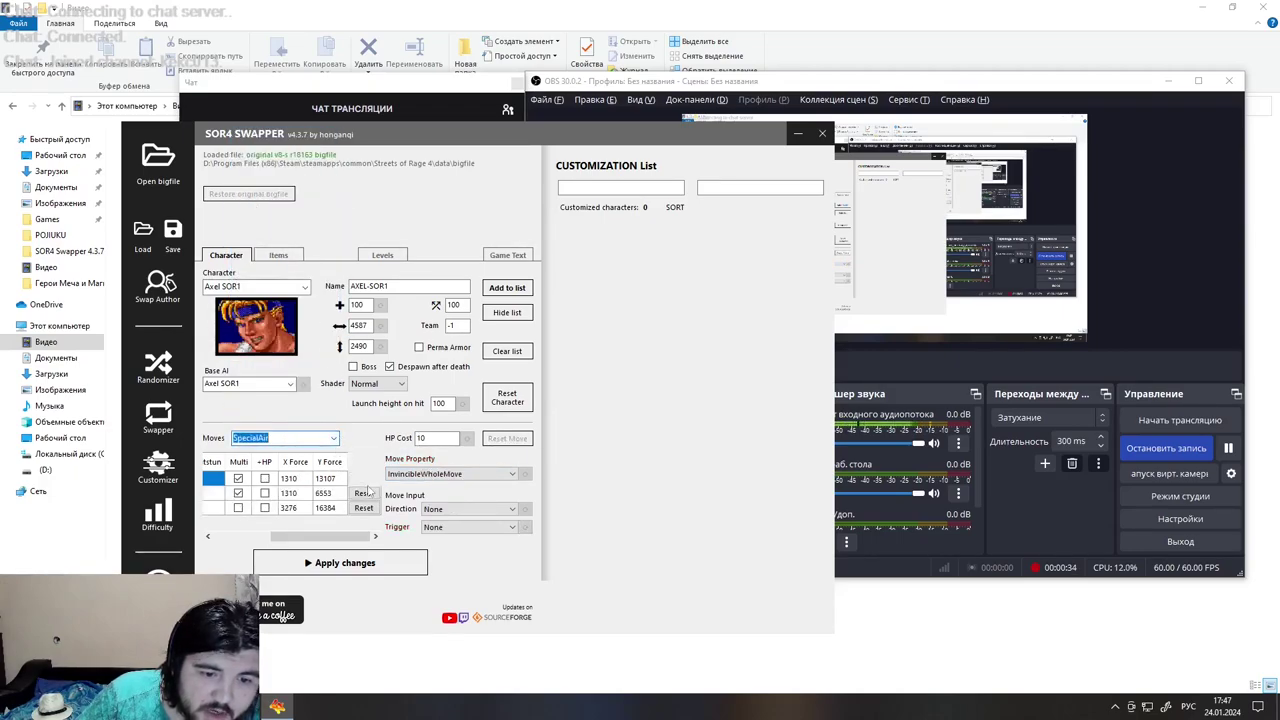
left_click(434, 527)
left_click(460, 285)
Set the input of Axel SOR1's Special2 move to direction HoldForward with trigger PressY
left_click(335, 439)
scroll(280, 300, "up", 5)
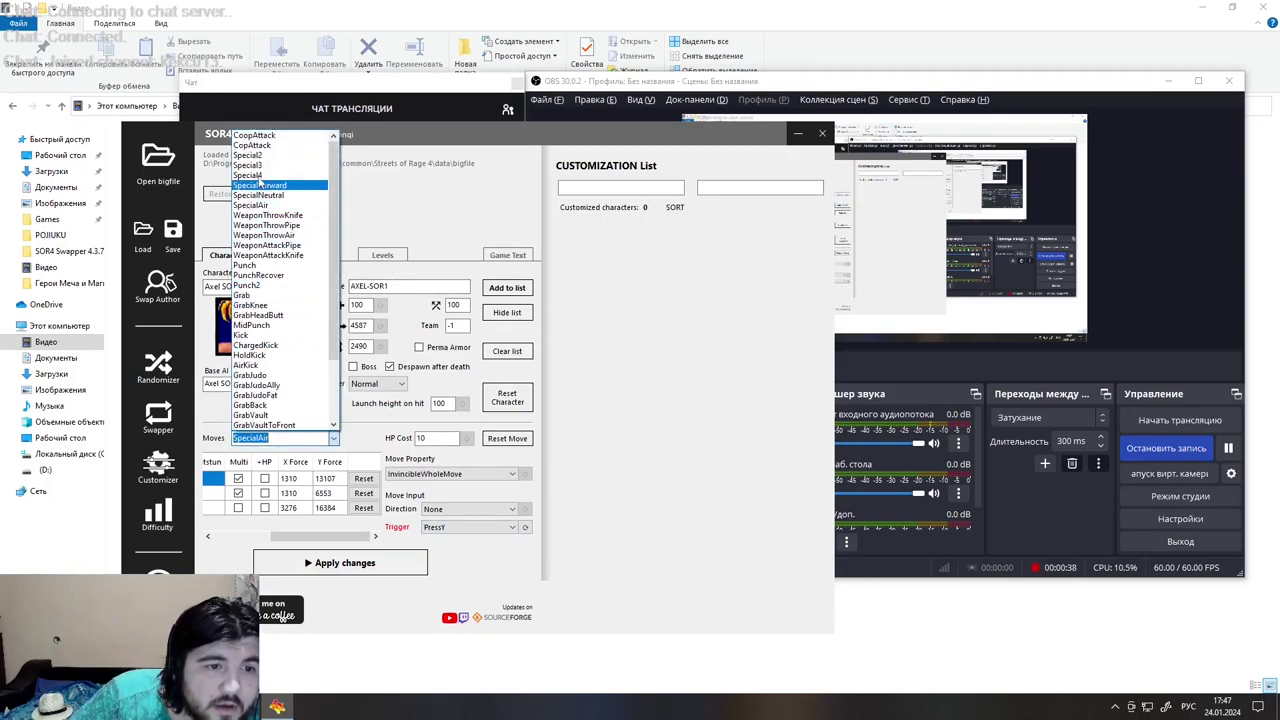
left_click(263, 157)
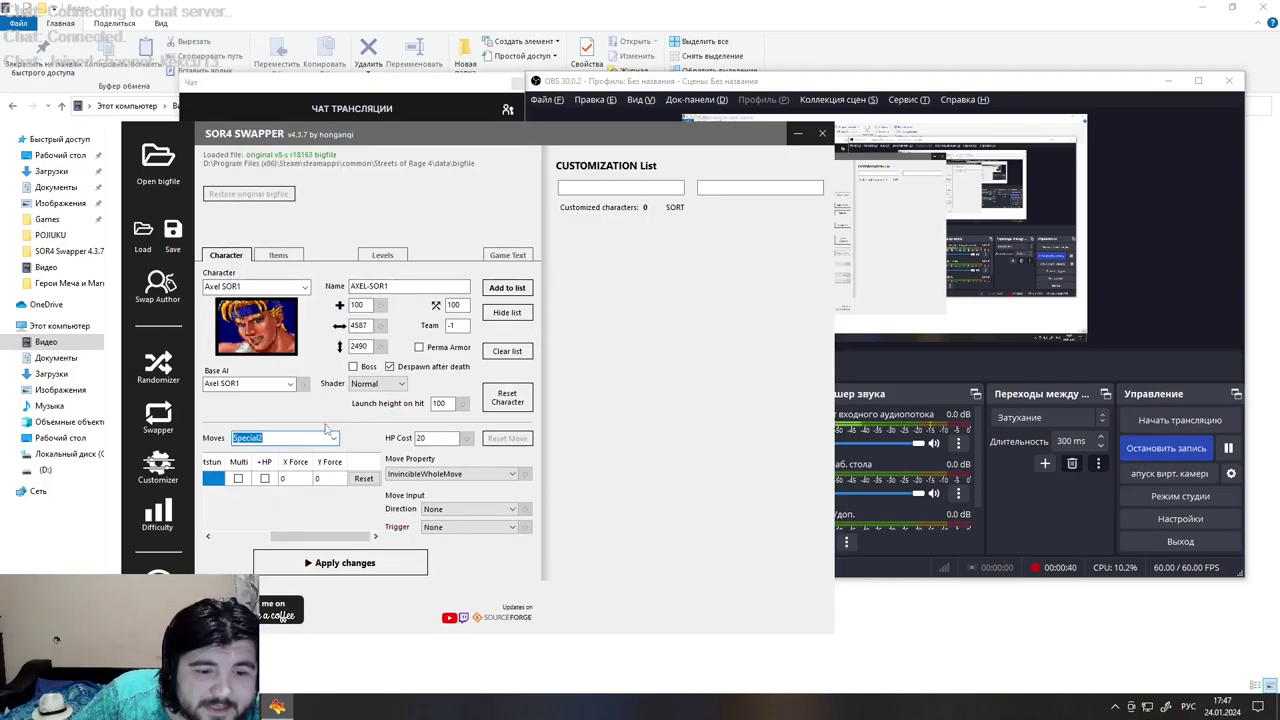
left_click(447, 511)
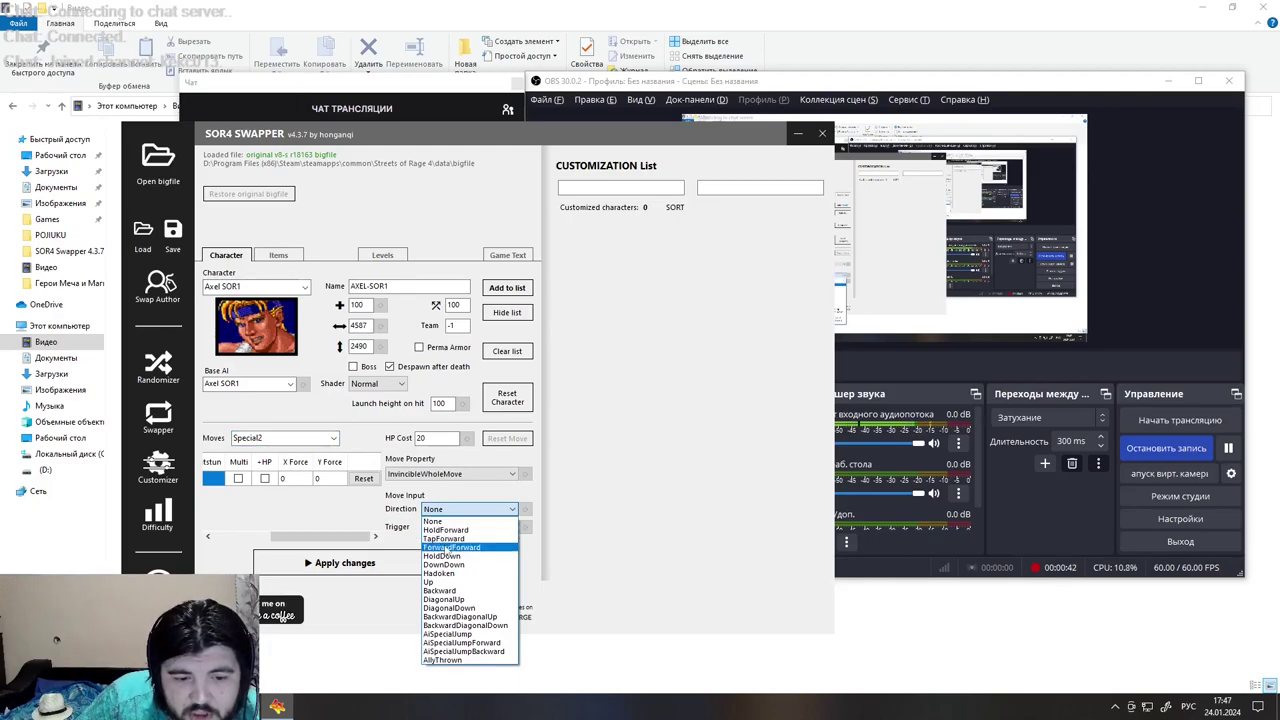
left_click(446, 530)
left_click(446, 527)
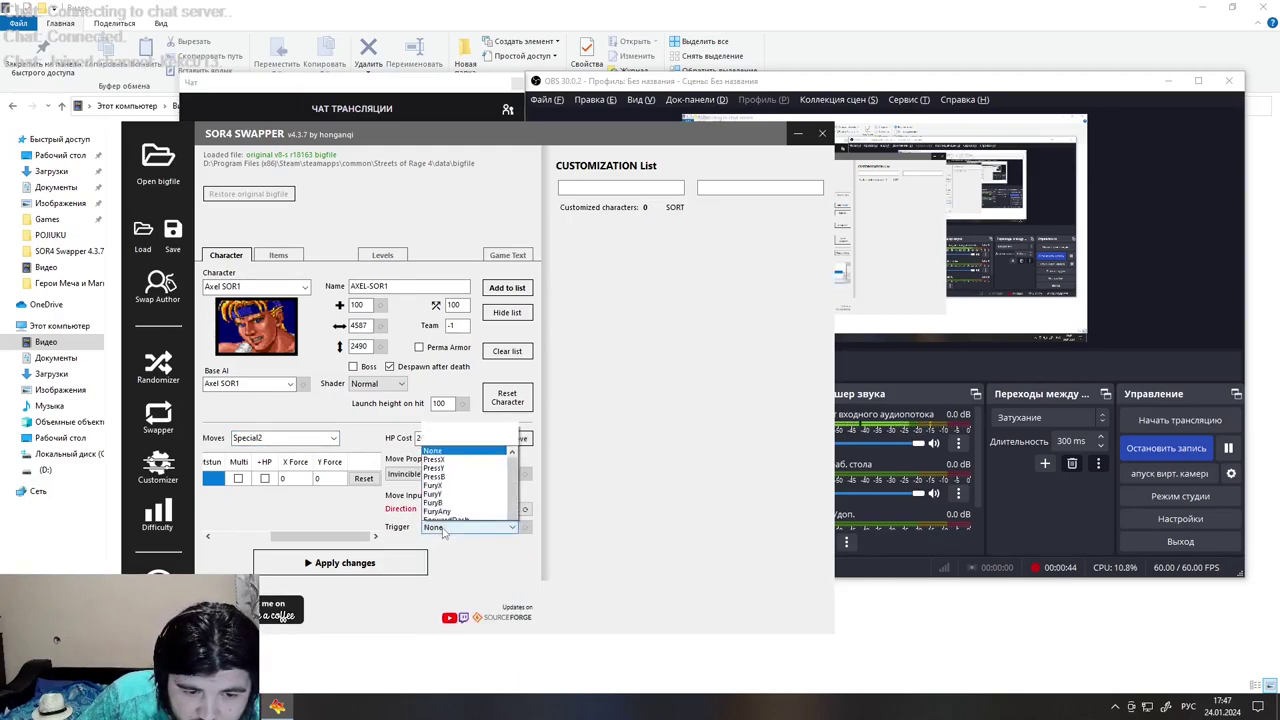
left_click(433, 281)
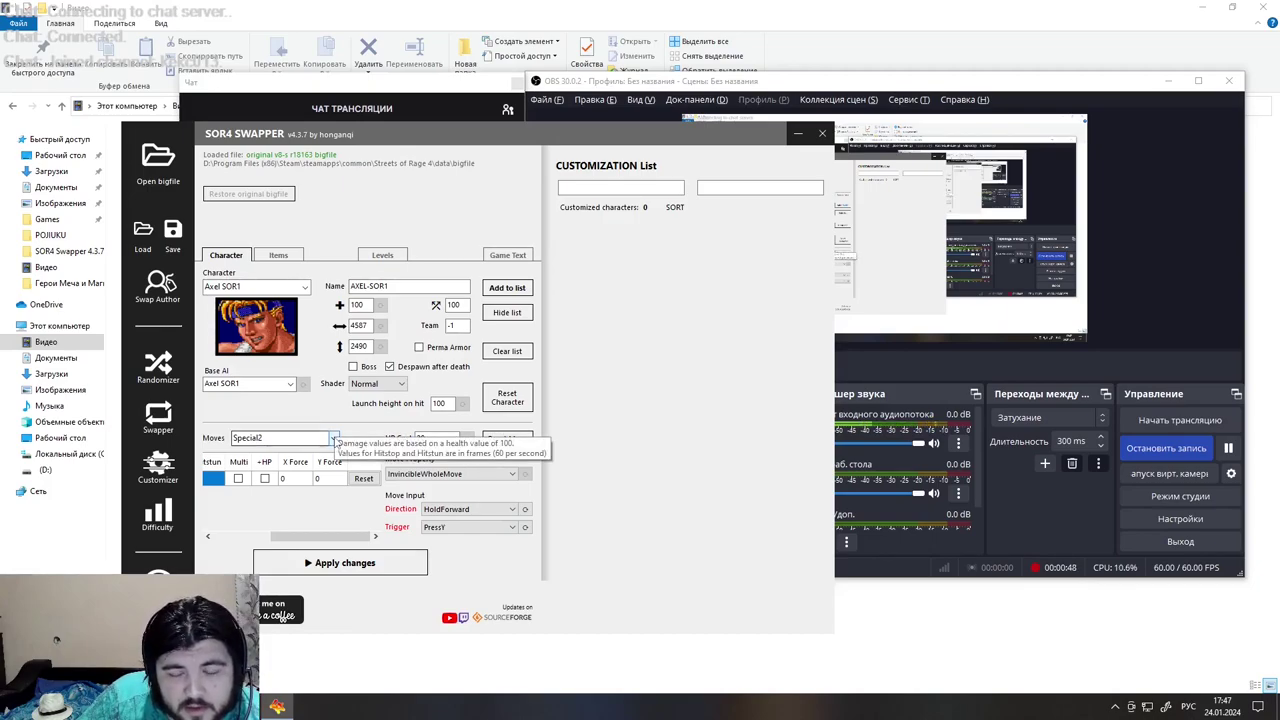
Set the damage of hit 1 in Axel SOR1's Special4 move to 50
left_click(334, 438)
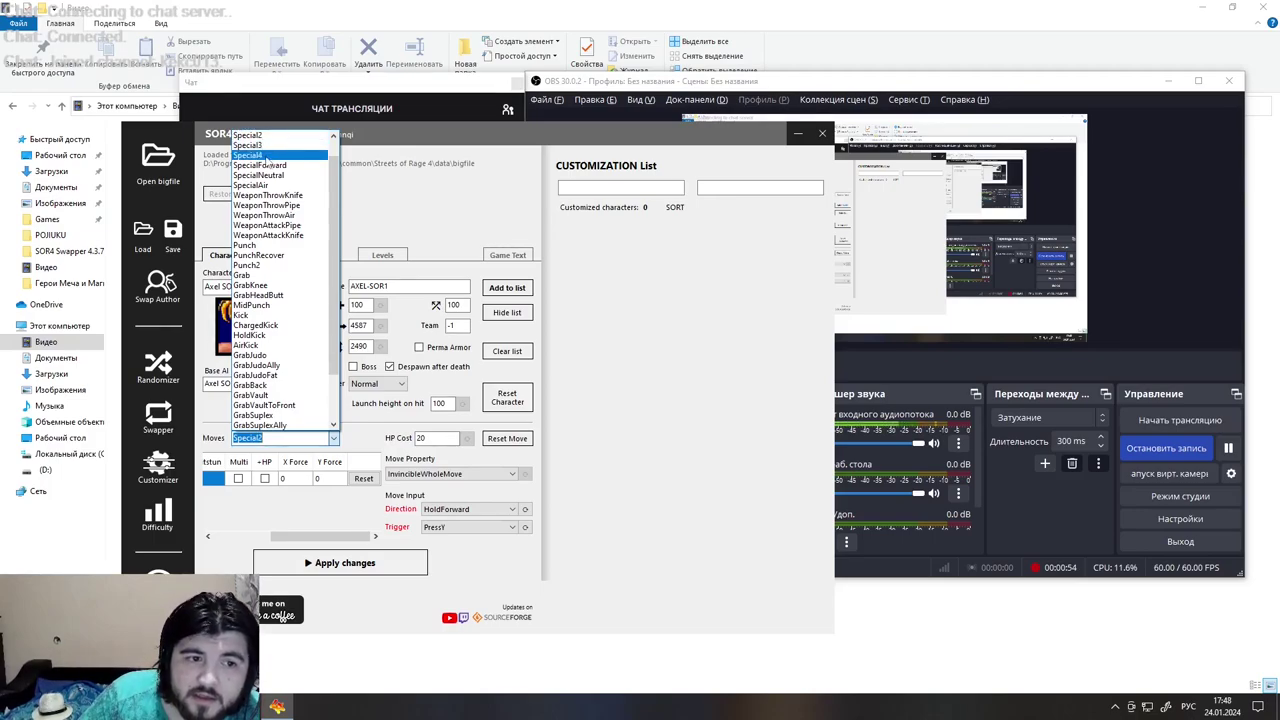
left_click(250, 155)
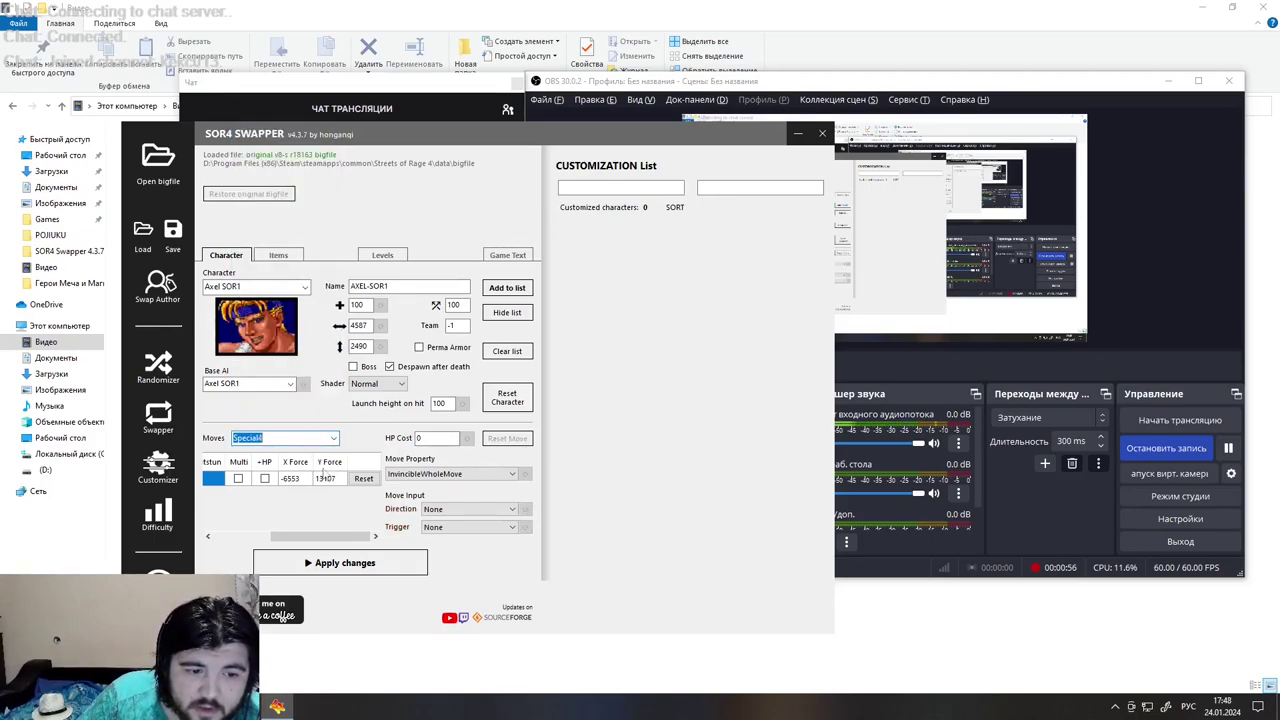
left_click_drag(322, 537, 263, 537)
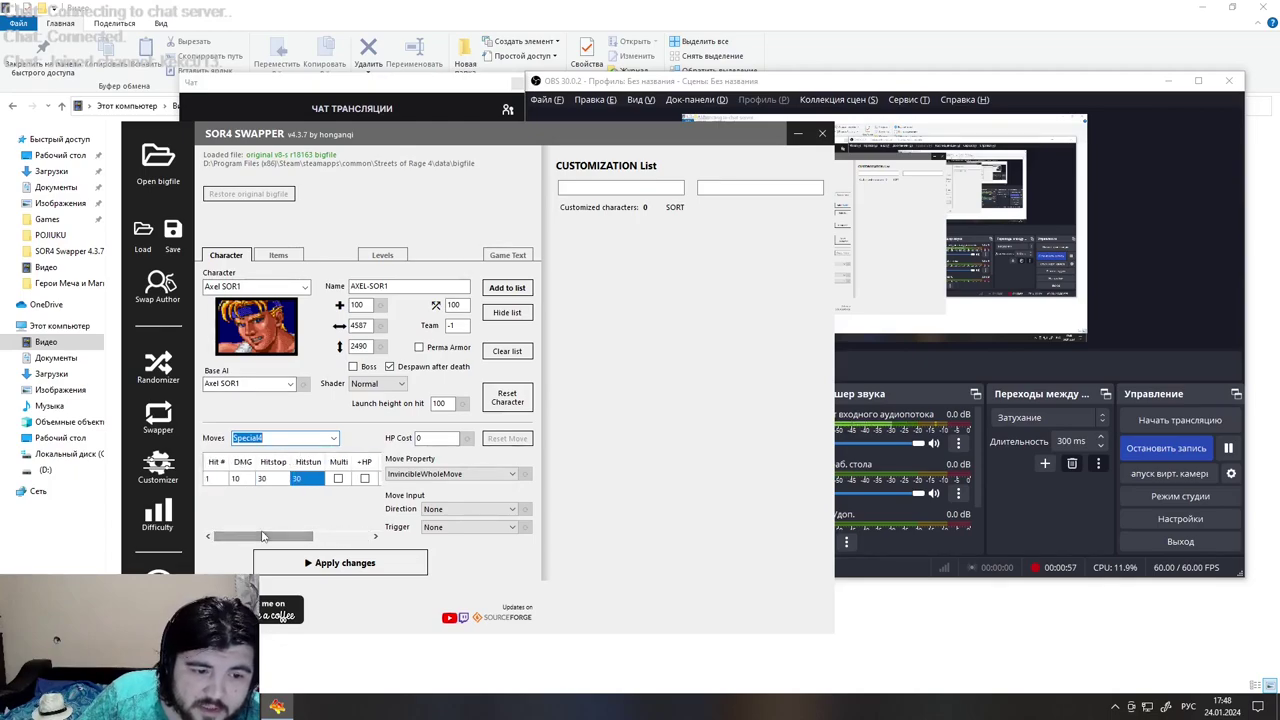
left_click(238, 479)
type("50")
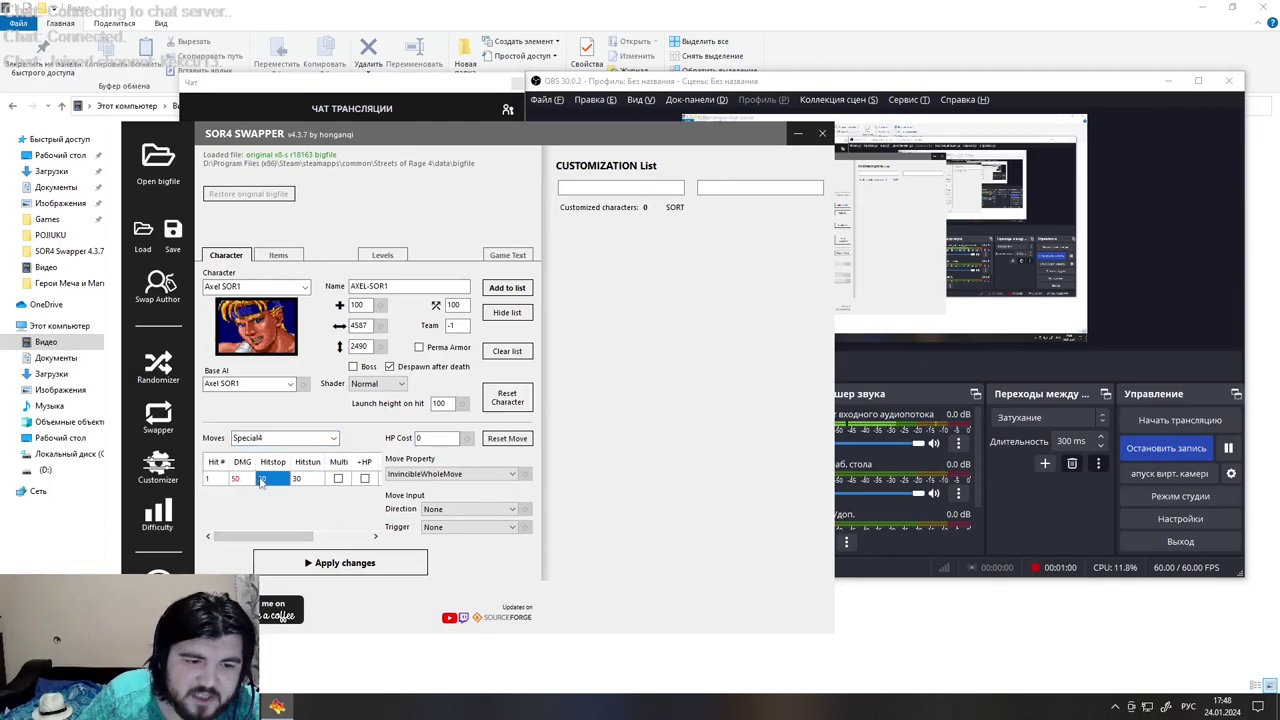
Set the Y Force of the Special4 move's hit to 40000
left_click(333, 438)
left_click(335, 440)
scroll(327, 489, "right", 3)
left_click(327, 481)
type("40000")
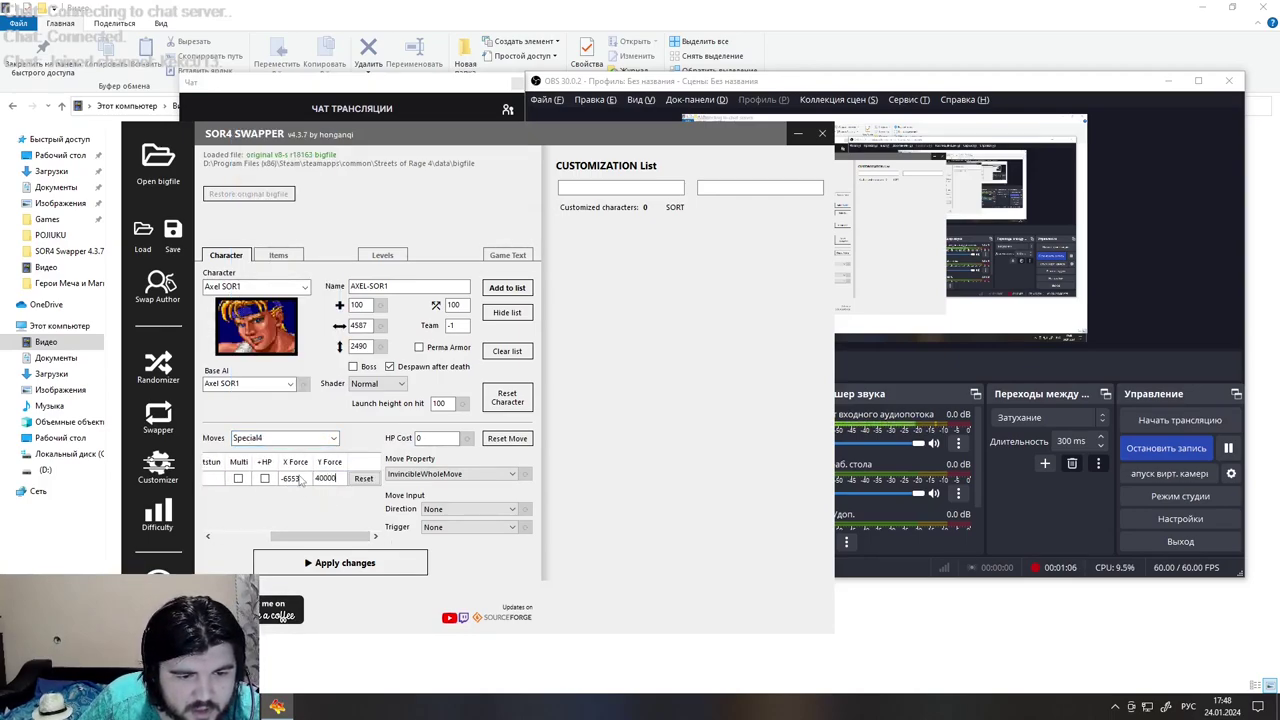
key("Return")
Set Axel SOR1's SpecialNeutral input to direction HoldDown with trigger PressY, and add the character to the customization list
left_click(333, 438)
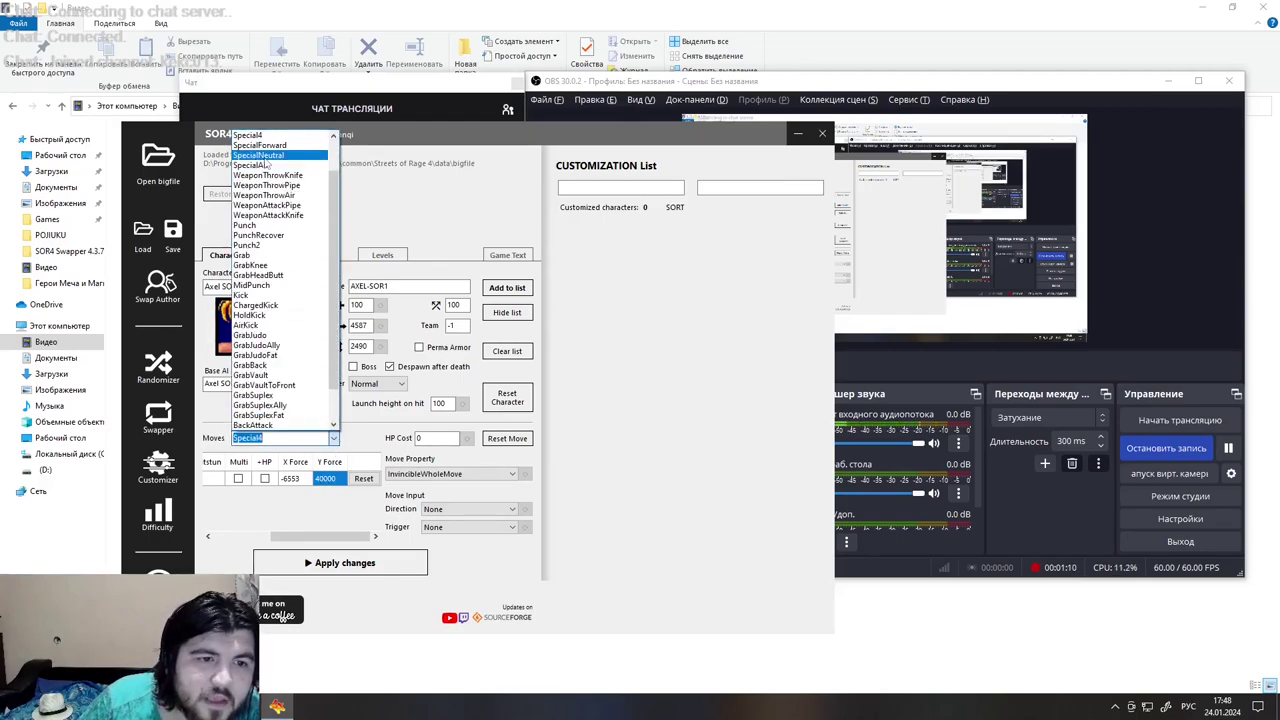
left_click(262, 156)
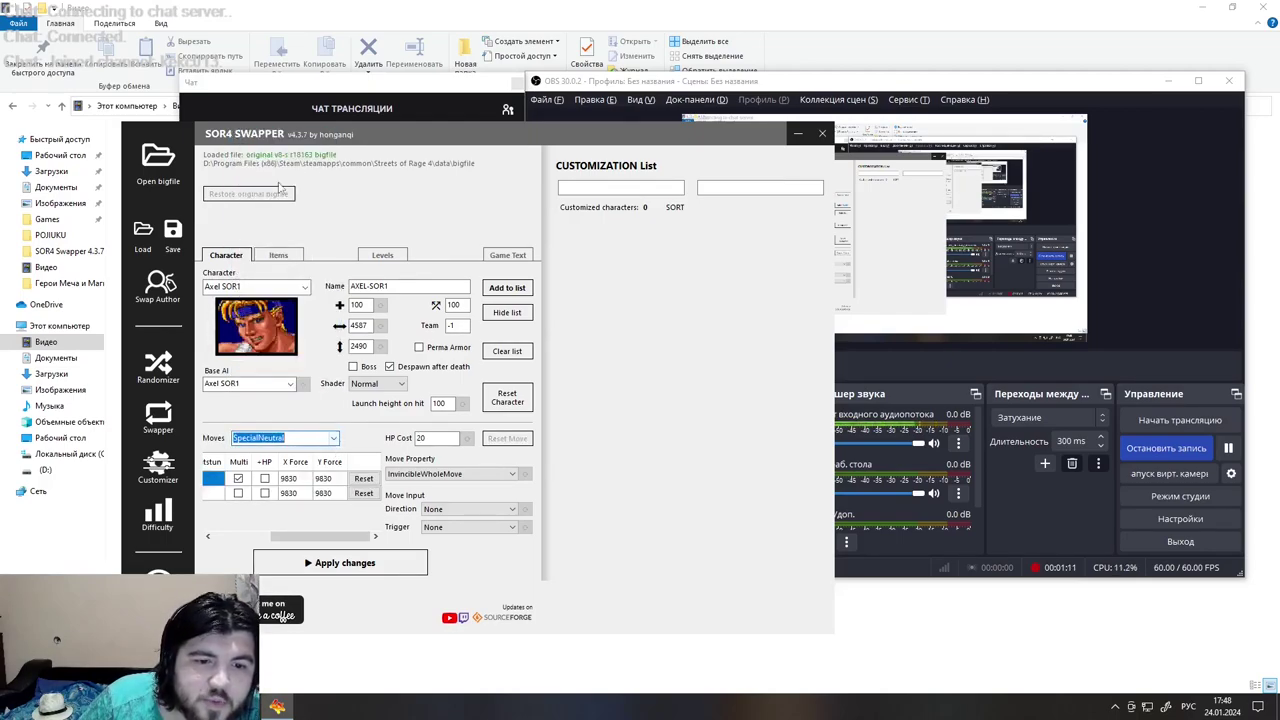
left_click(452, 528)
left_click(434, 290)
left_click(470, 509)
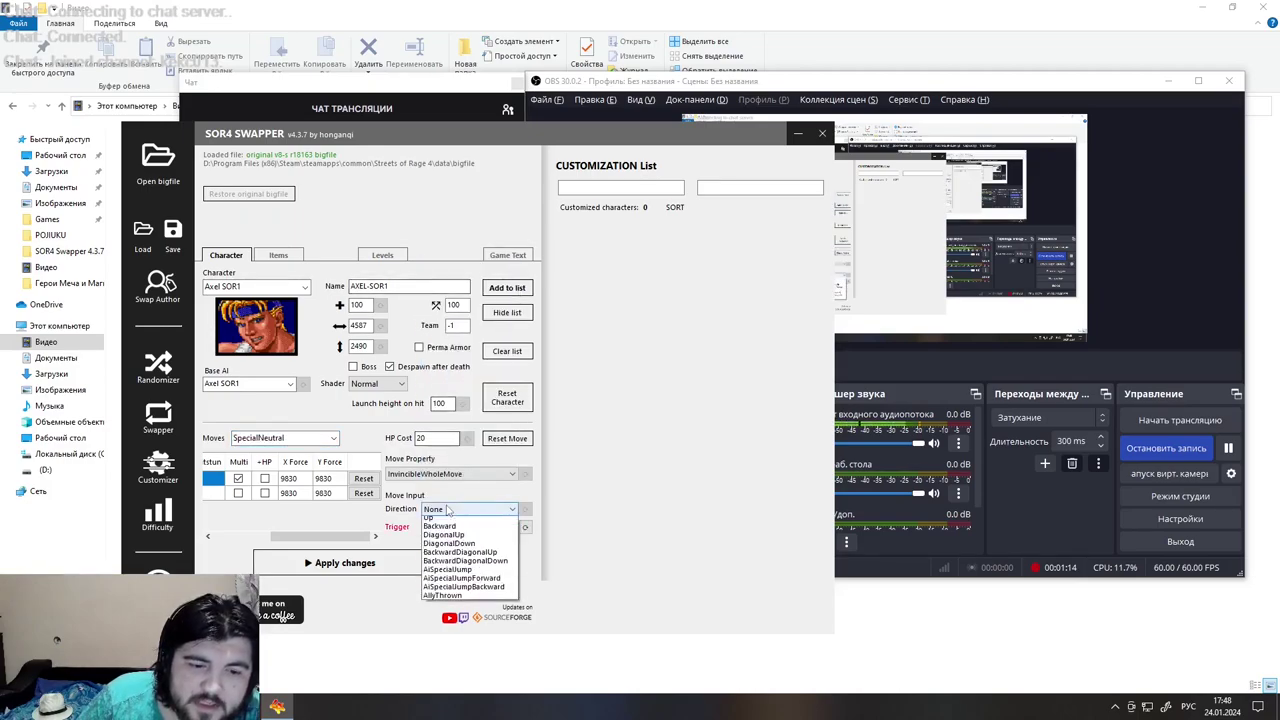
left_click(442, 556)
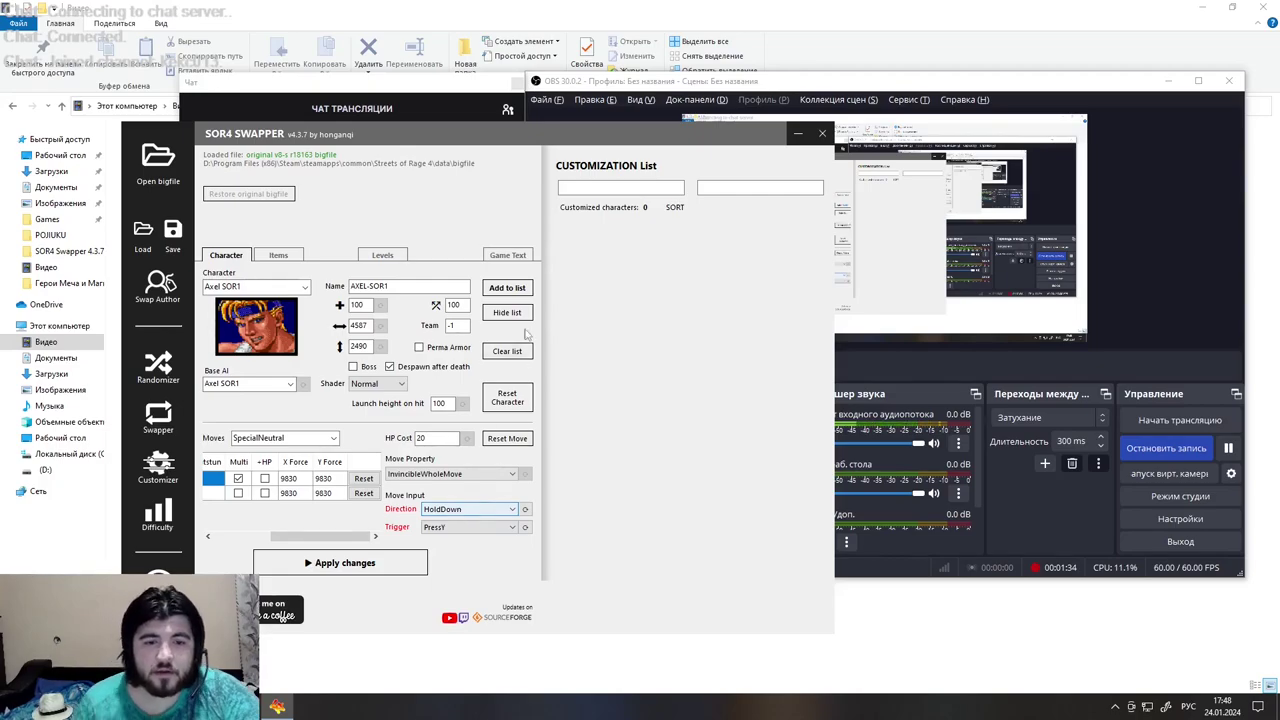
left_click(505, 288)
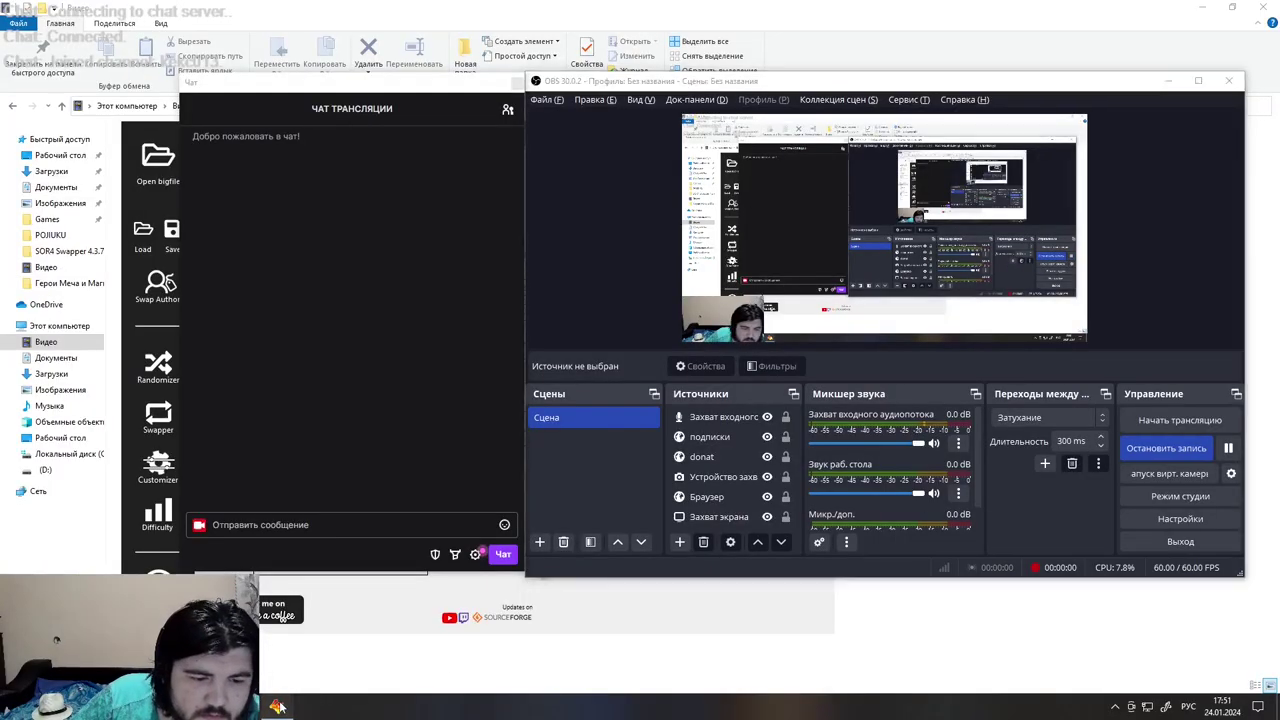
Return to SOR4 Swapper and give Blaze SOR1's Blitz move the PressX trigger and the InvincibleBeforeFirstHit property
left_click(410, 600)
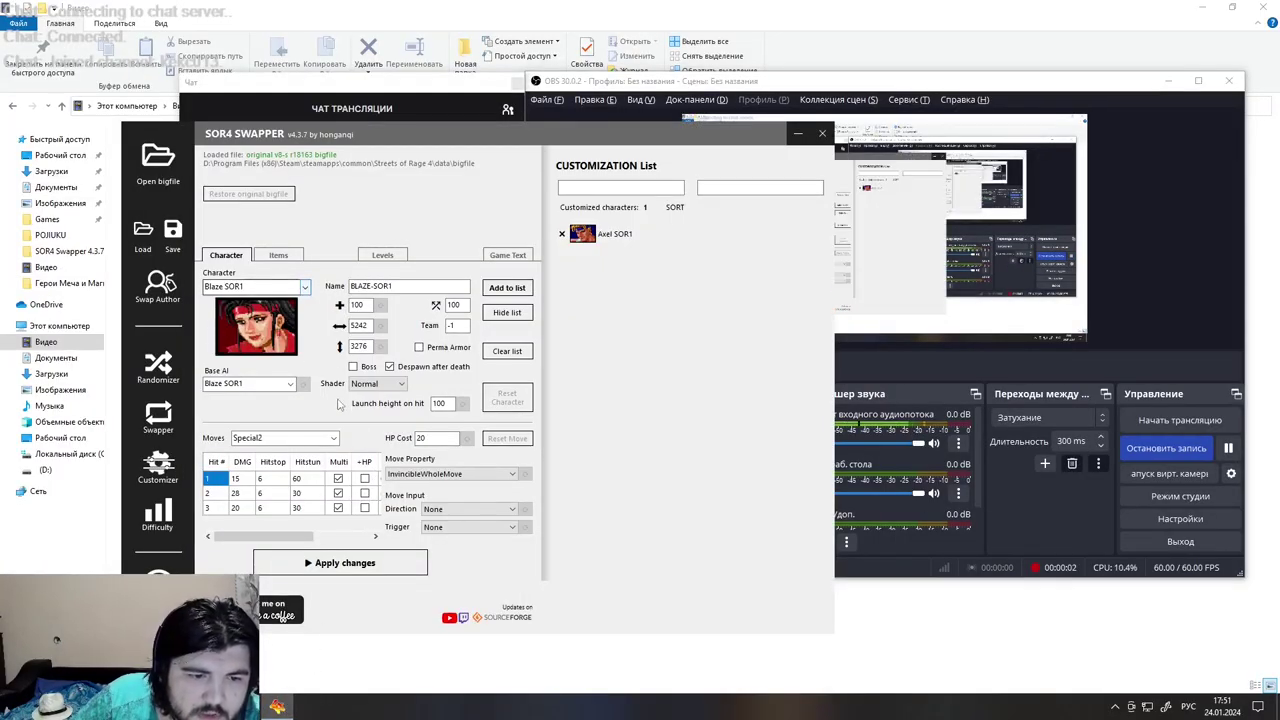
left_click(290, 438)
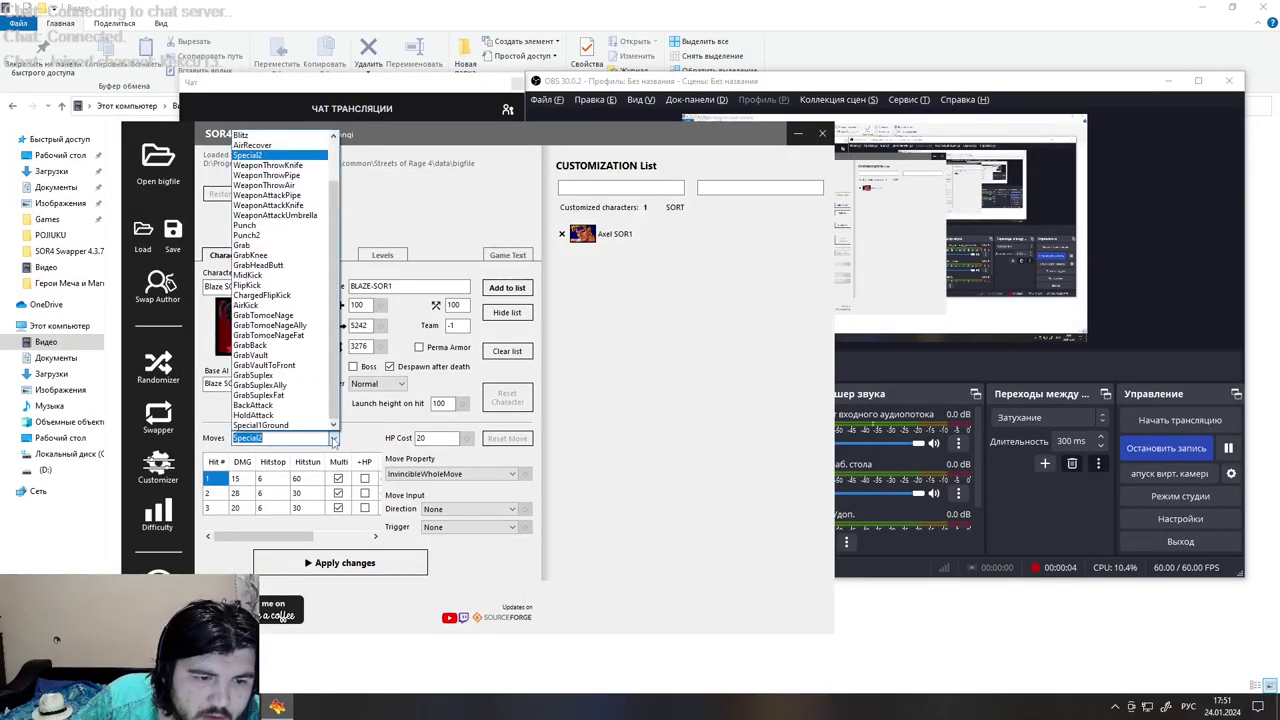
left_click(245, 136)
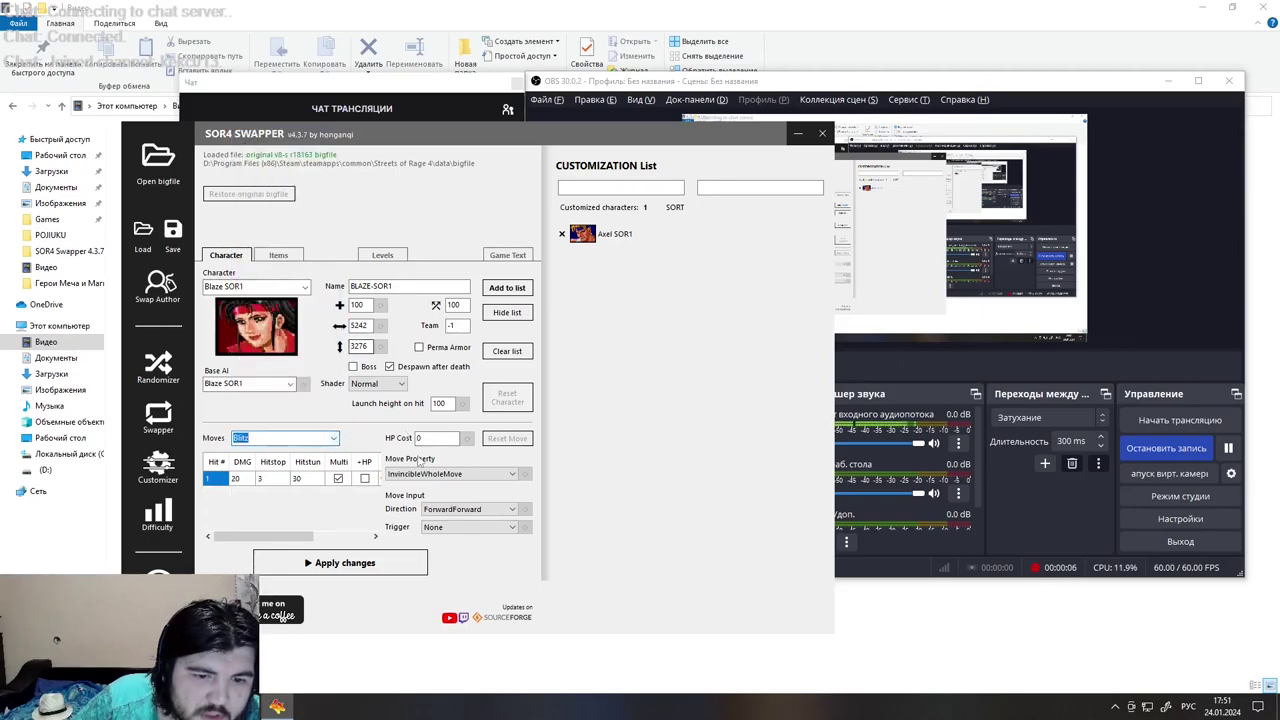
left_click(470, 527)
left_click(432, 272)
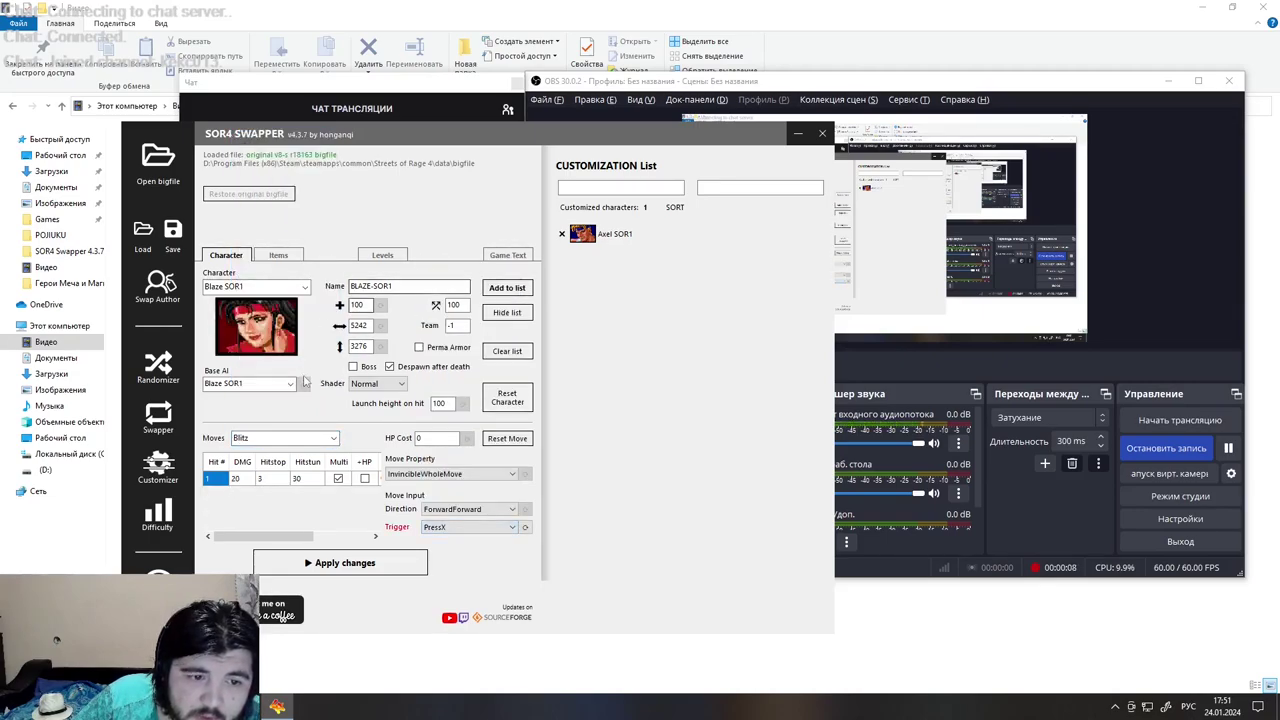
left_click(408, 476)
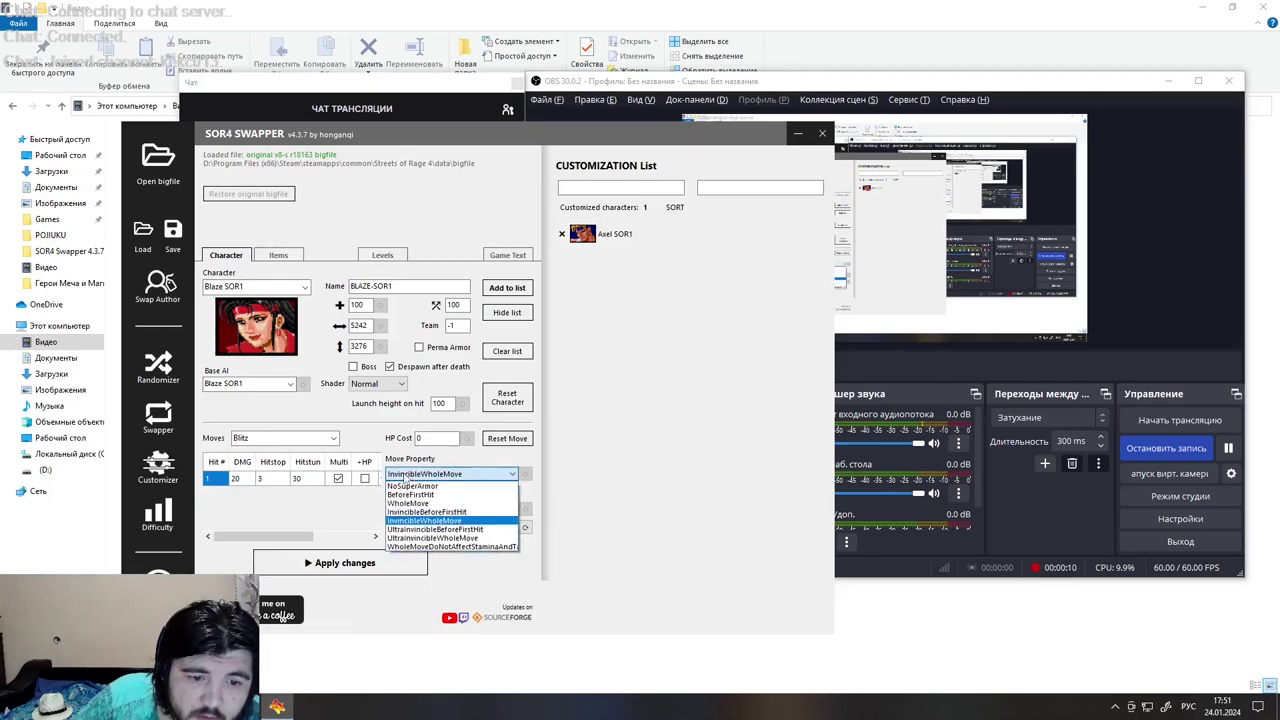
left_click(419, 513)
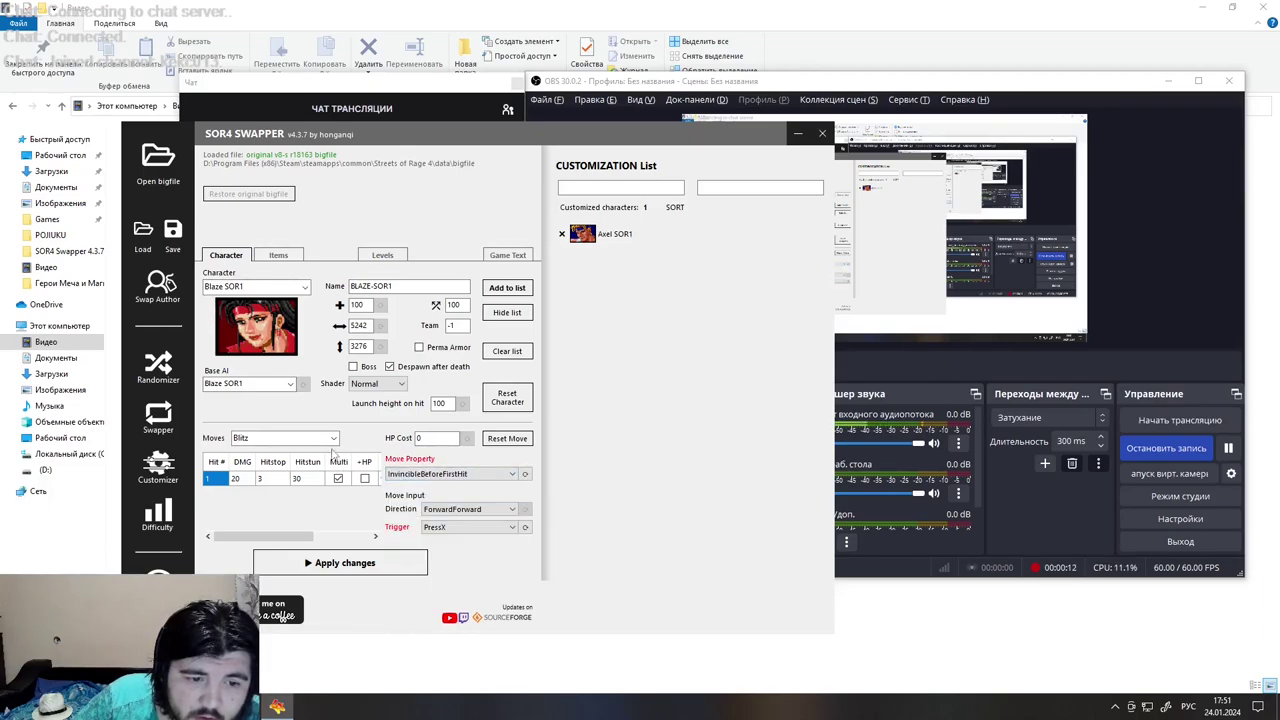
Set the input of Blaze SOR1's Special2 move to direction HoldForward with trigger PressY
left_click(300, 438)
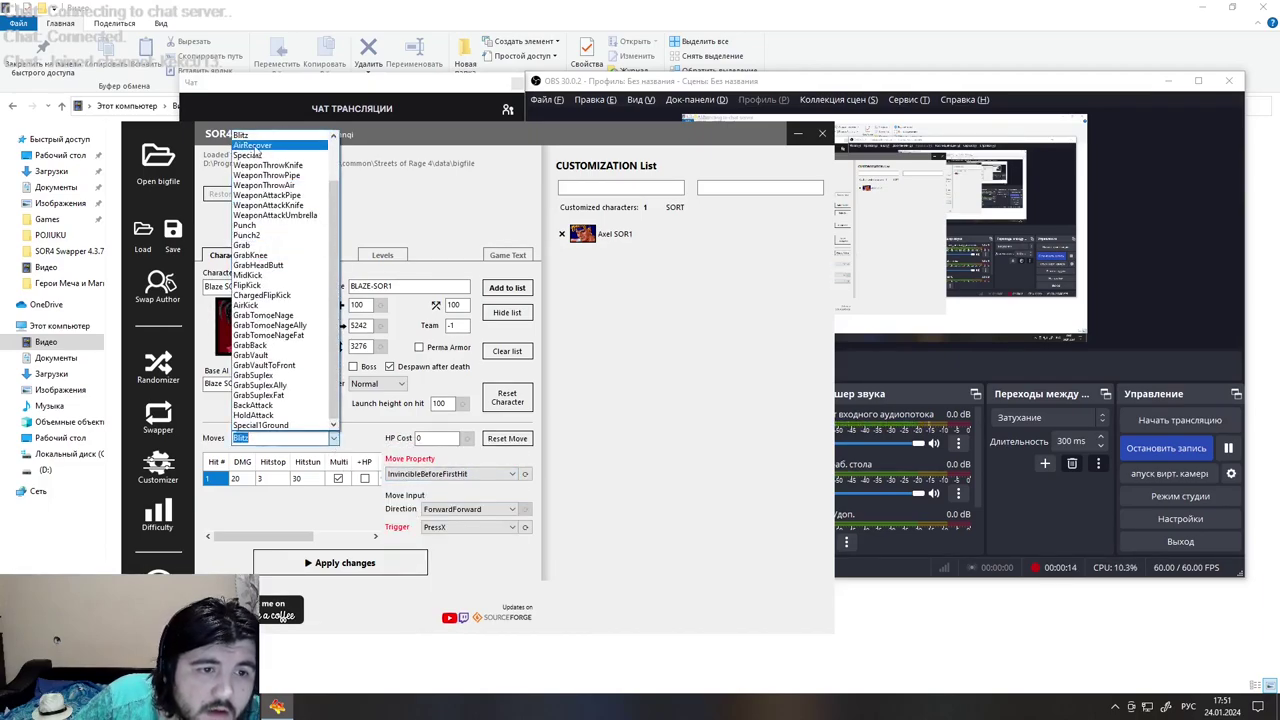
left_click(247, 155)
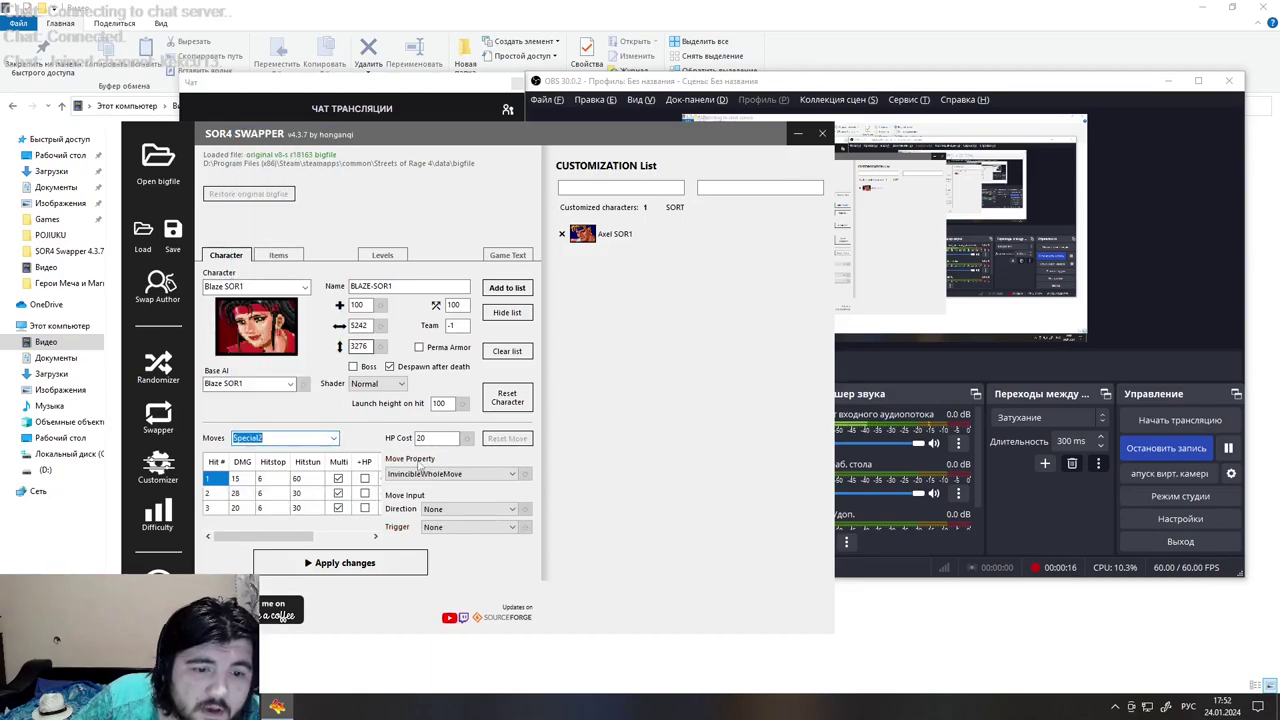
left_click(470, 527)
left_click(435, 281)
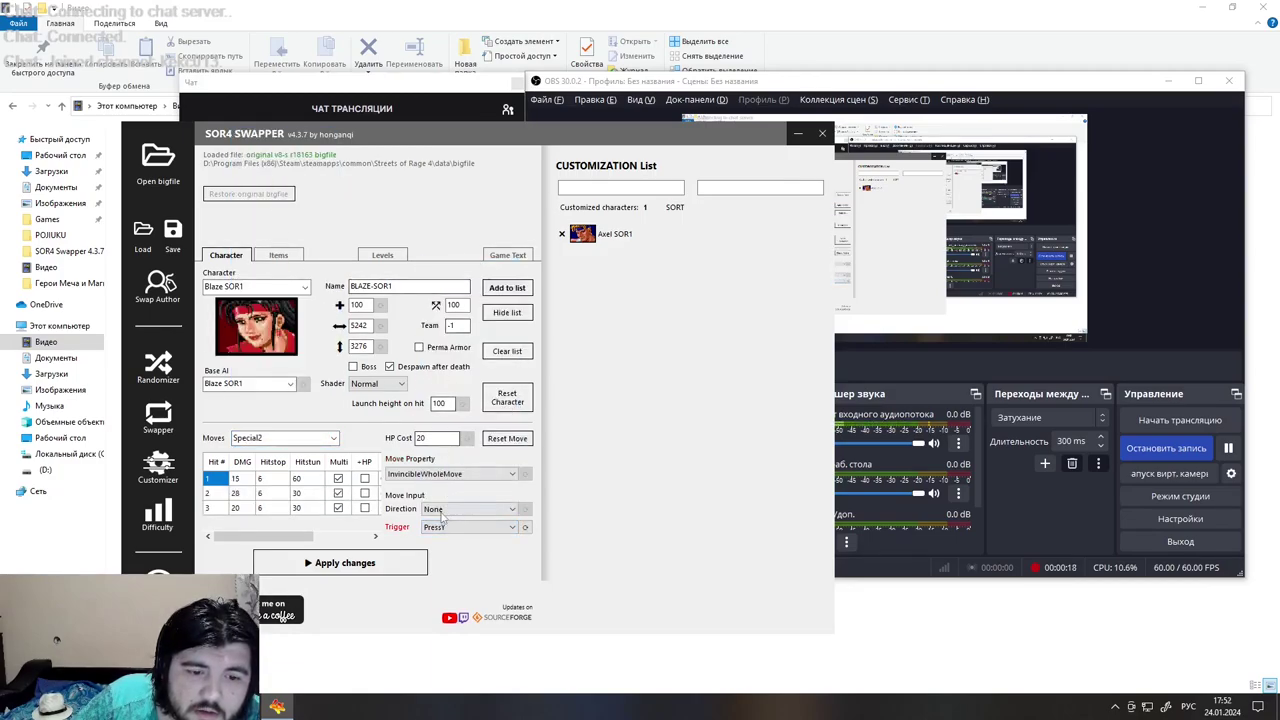
left_click(468, 509)
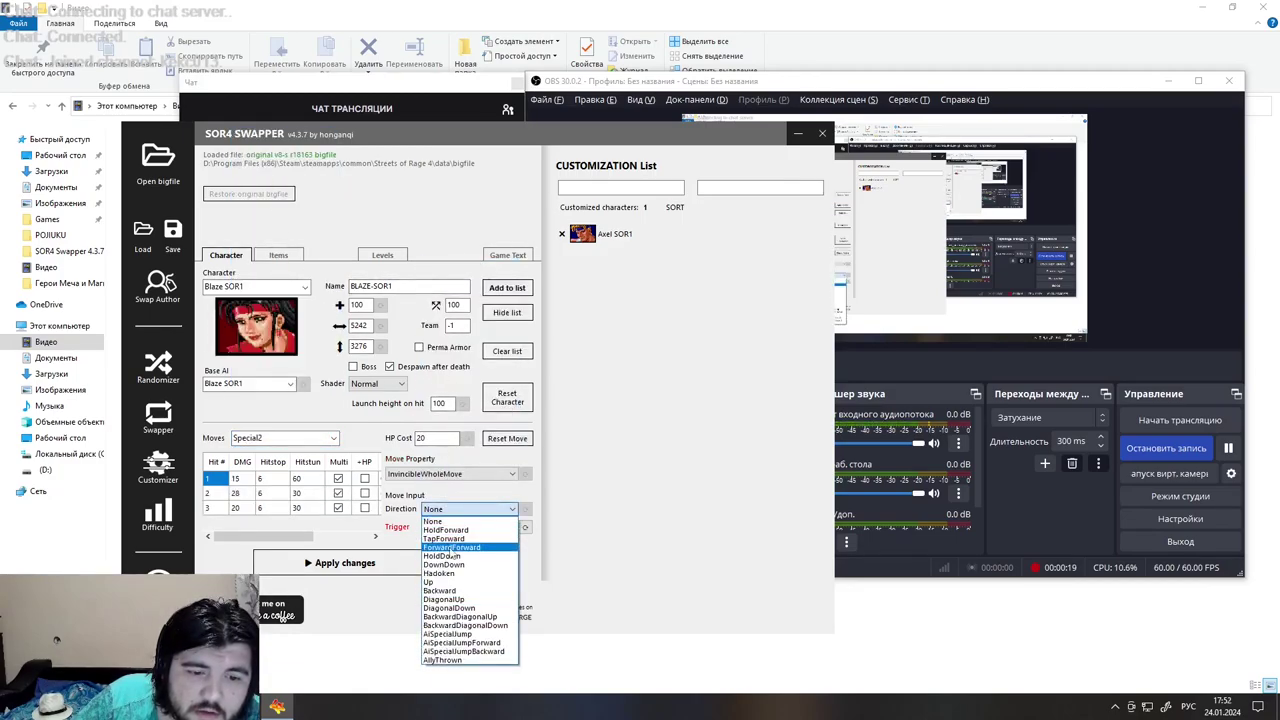
left_click(445, 530)
Set the input trigger of Blaze SOR1's Special1Air move to PressY
left_click(335, 439)
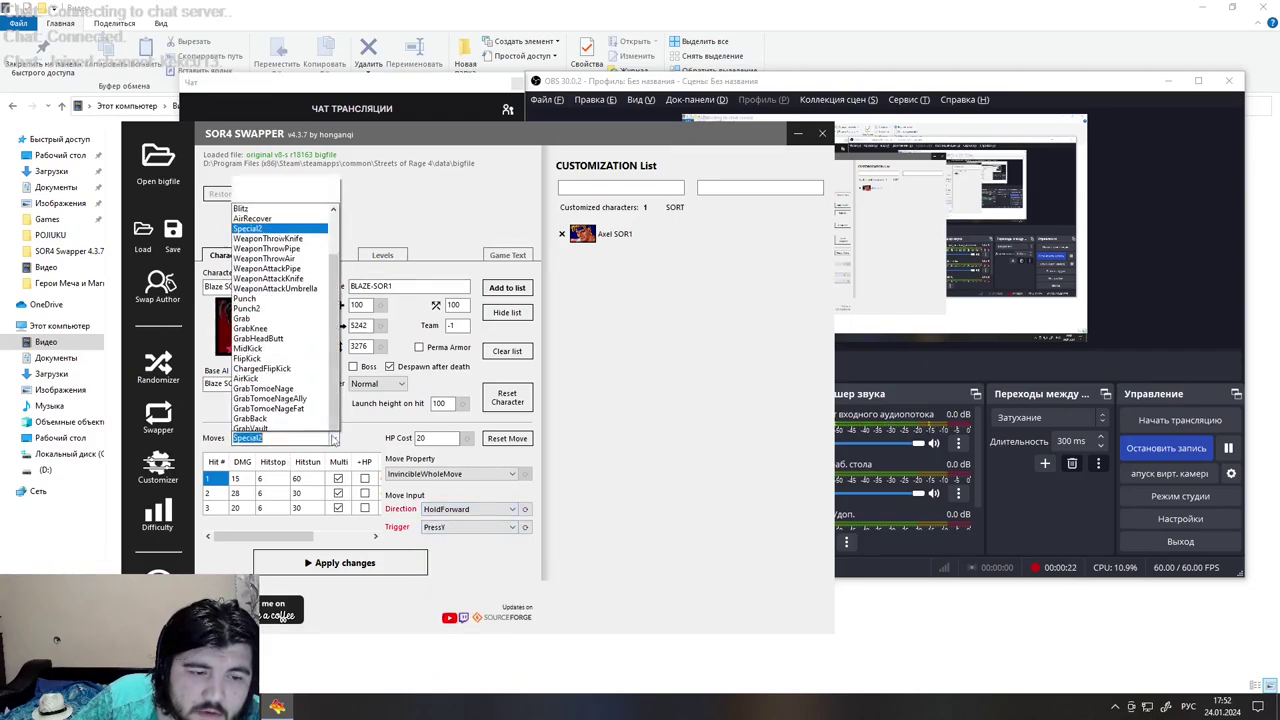
scroll(264, 165, "up", 2)
left_click(268, 165)
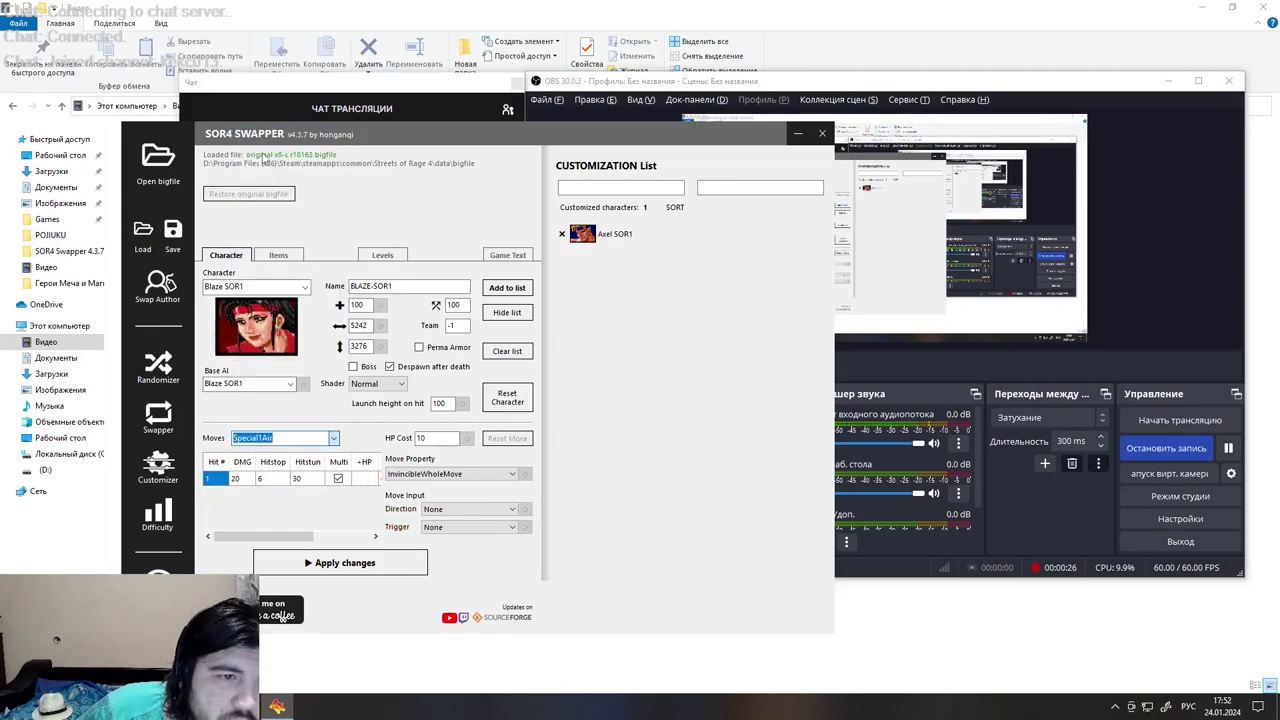
left_click(450, 528)
left_click(434, 282)
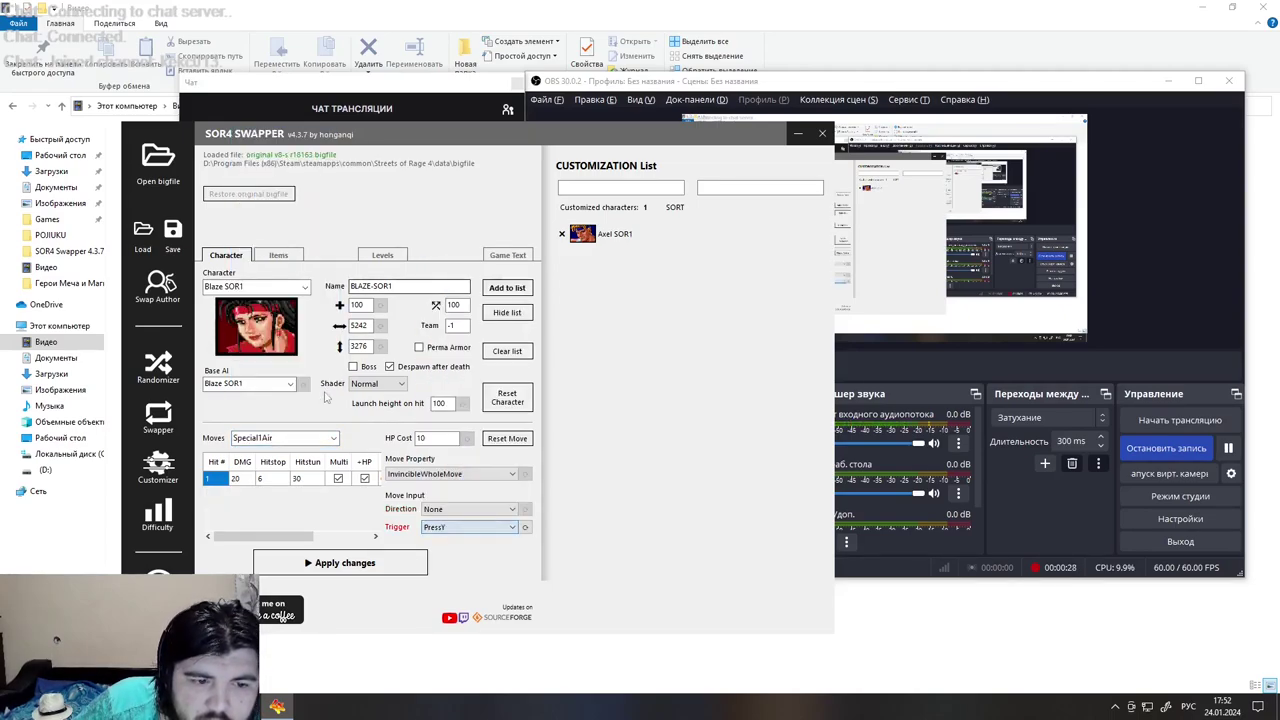
Set the input trigger of Blaze SOR1's Special1AirForward move to PressY, and add the character to the customization list
left_click(300, 438)
left_click(266, 145)
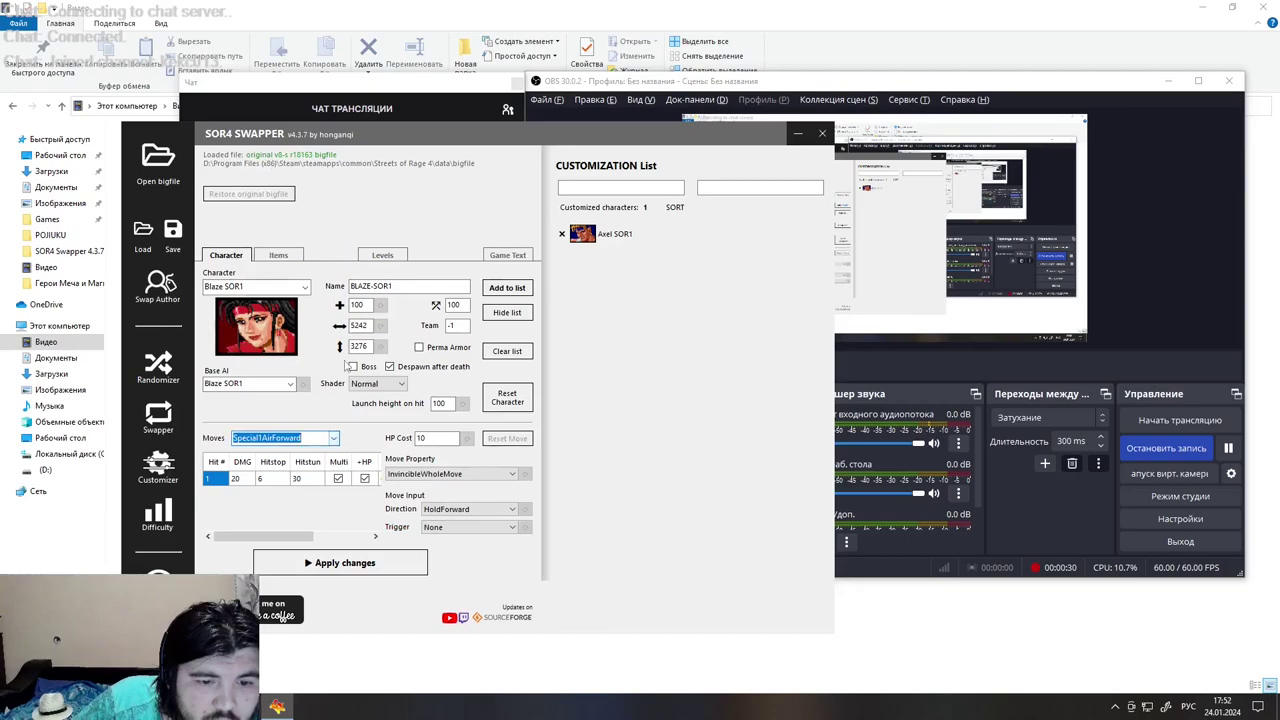
left_click(430, 528)
left_click(434, 282)
left_click(495, 288)
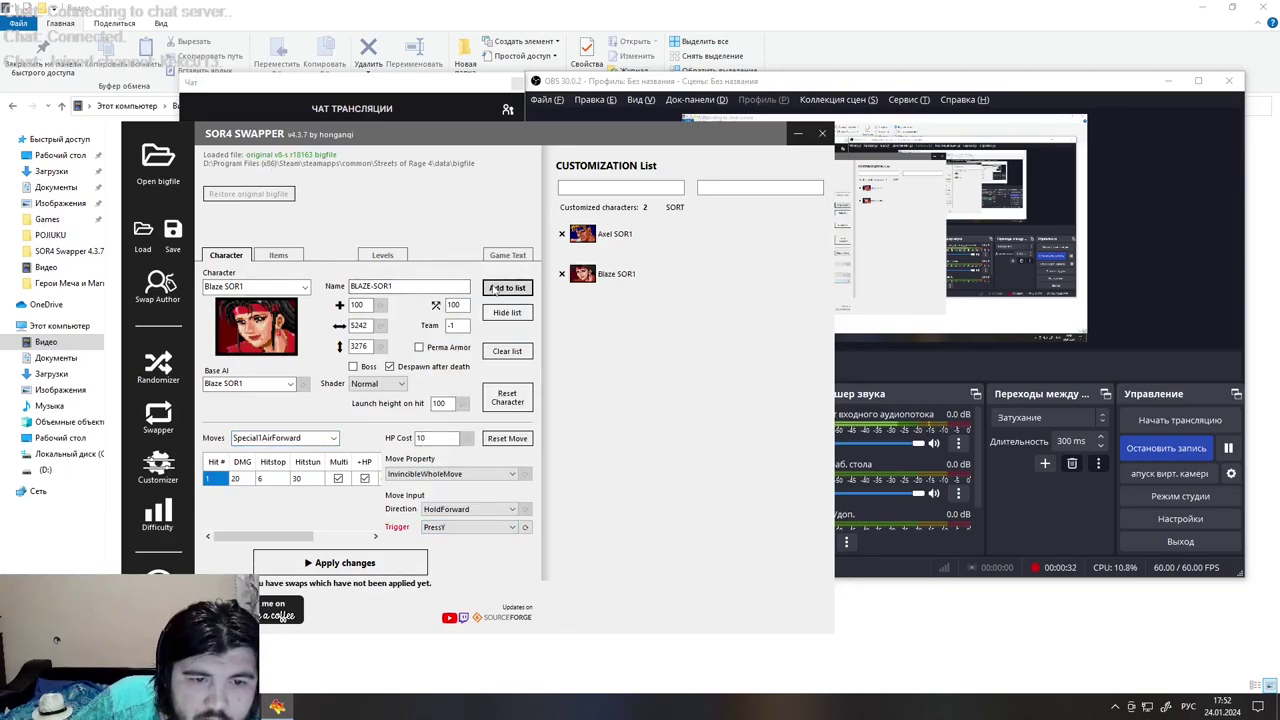
Switch to the character Adam SOR1 and set the input trigger of its Special1 move to PressY
left_click(255, 287)
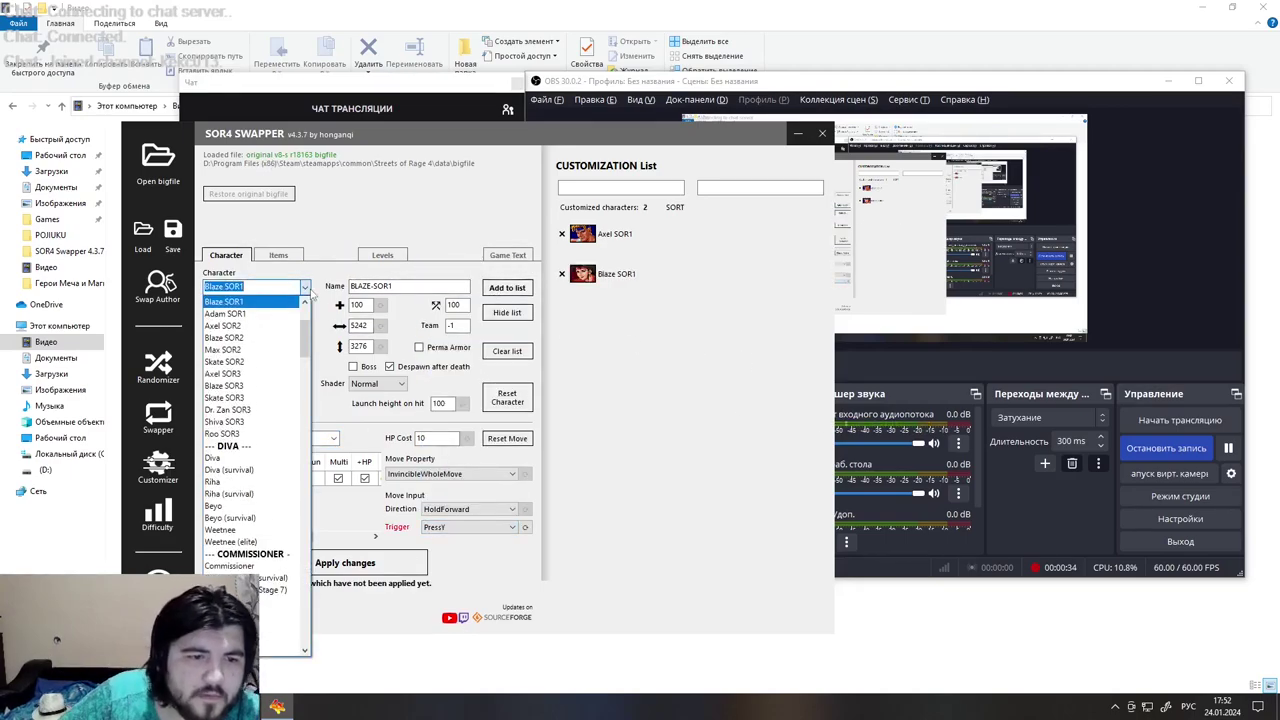
left_click(254, 314)
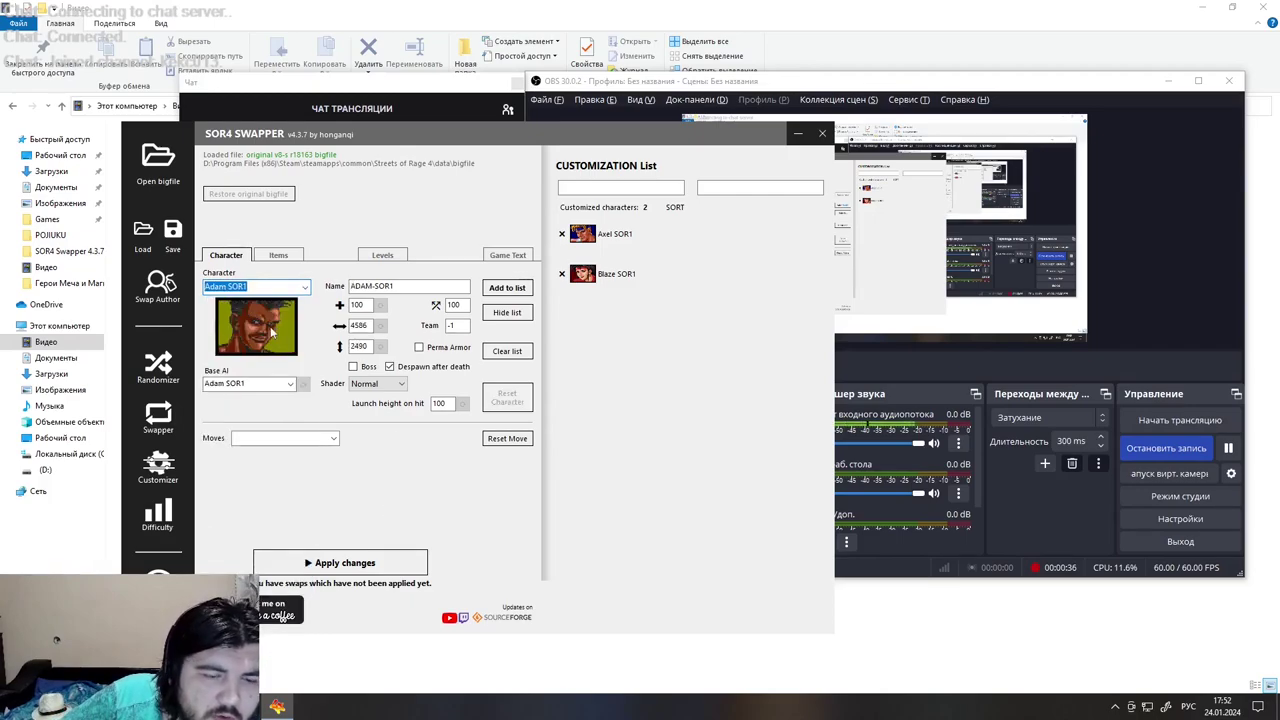
left_click(334, 438)
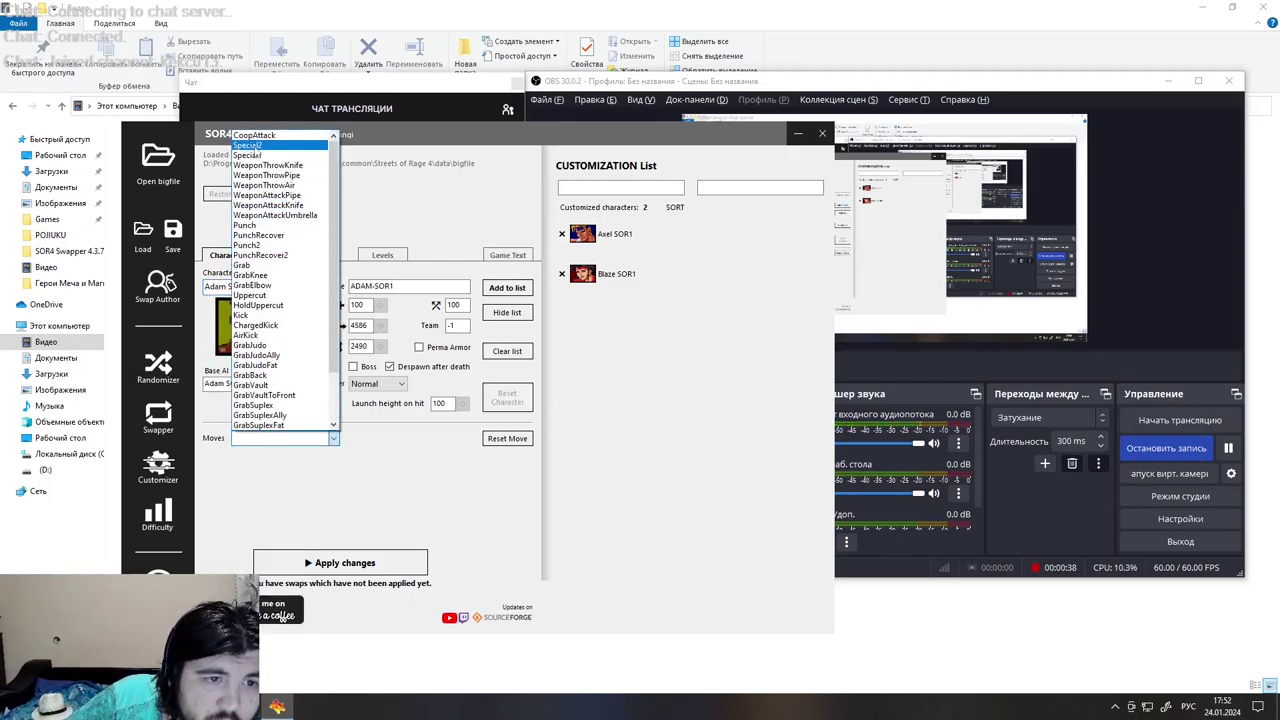
left_click(263, 155)
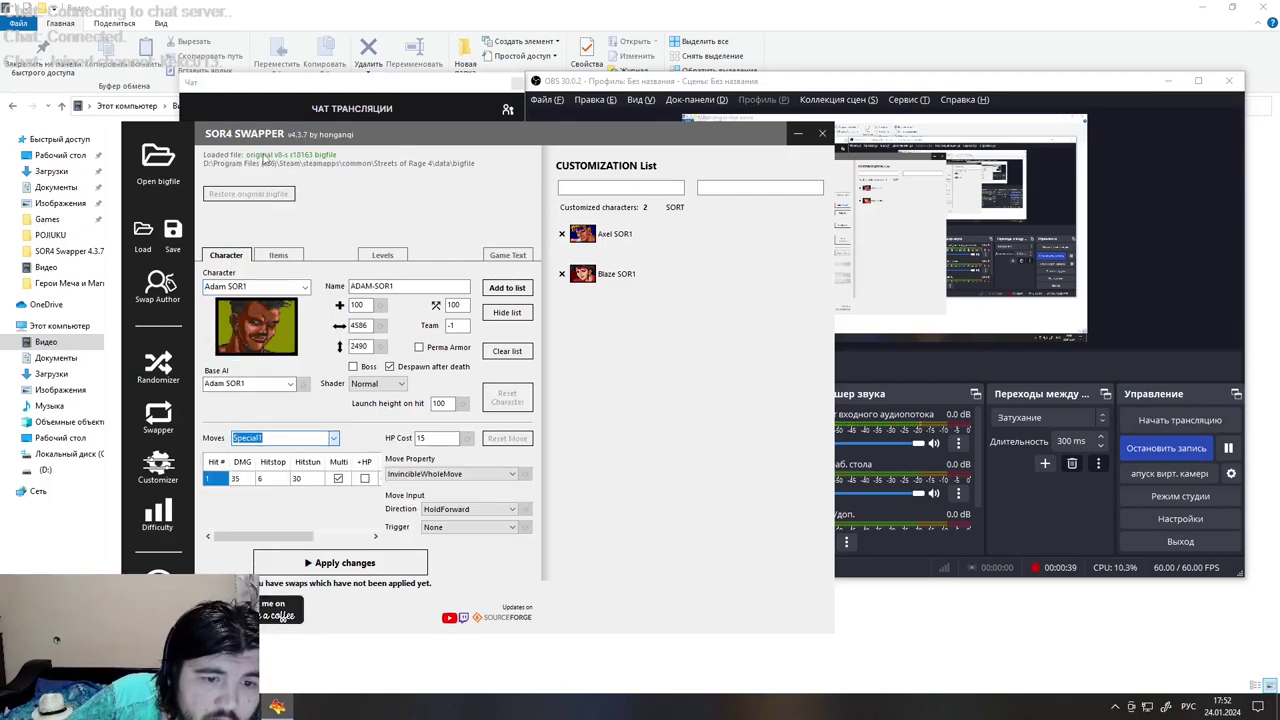
left_click(470, 527)
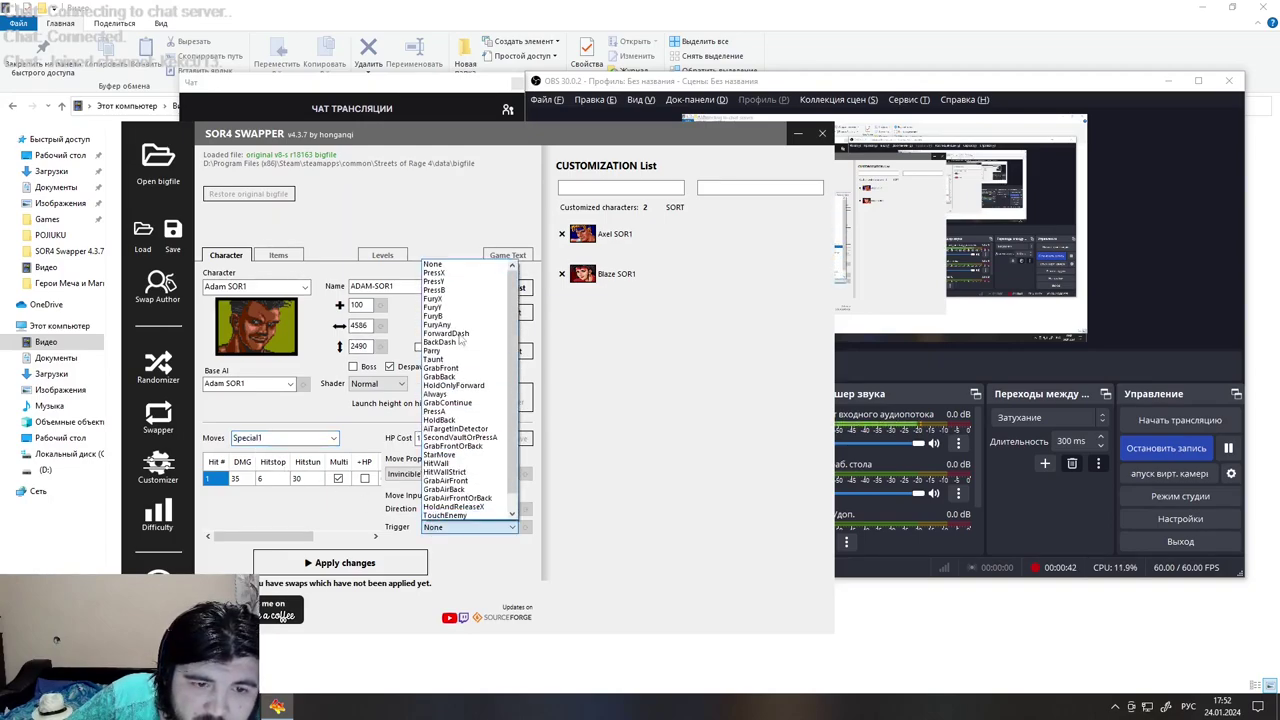
left_click(462, 281)
Set the input of Adam SOR1's Special2 move to direction HoldDown with trigger PressY
left_click(315, 437)
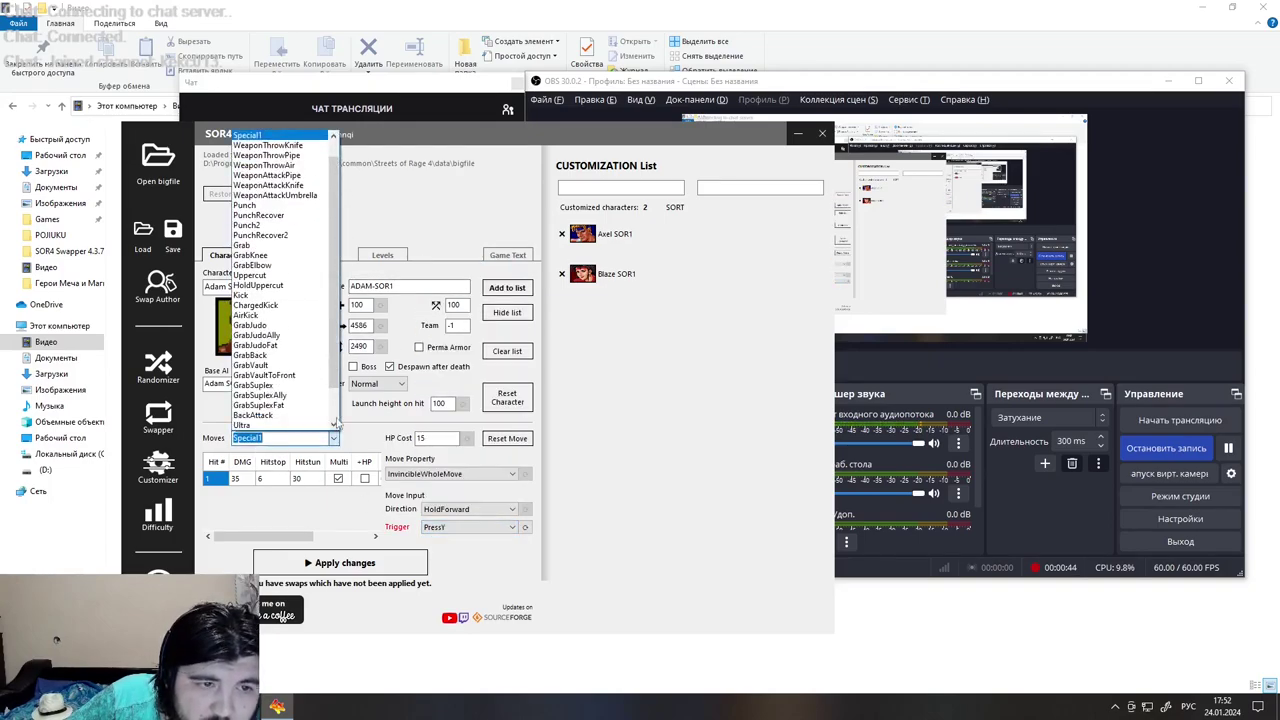
scroll(262, 160, "up", 1)
left_click(255, 146)
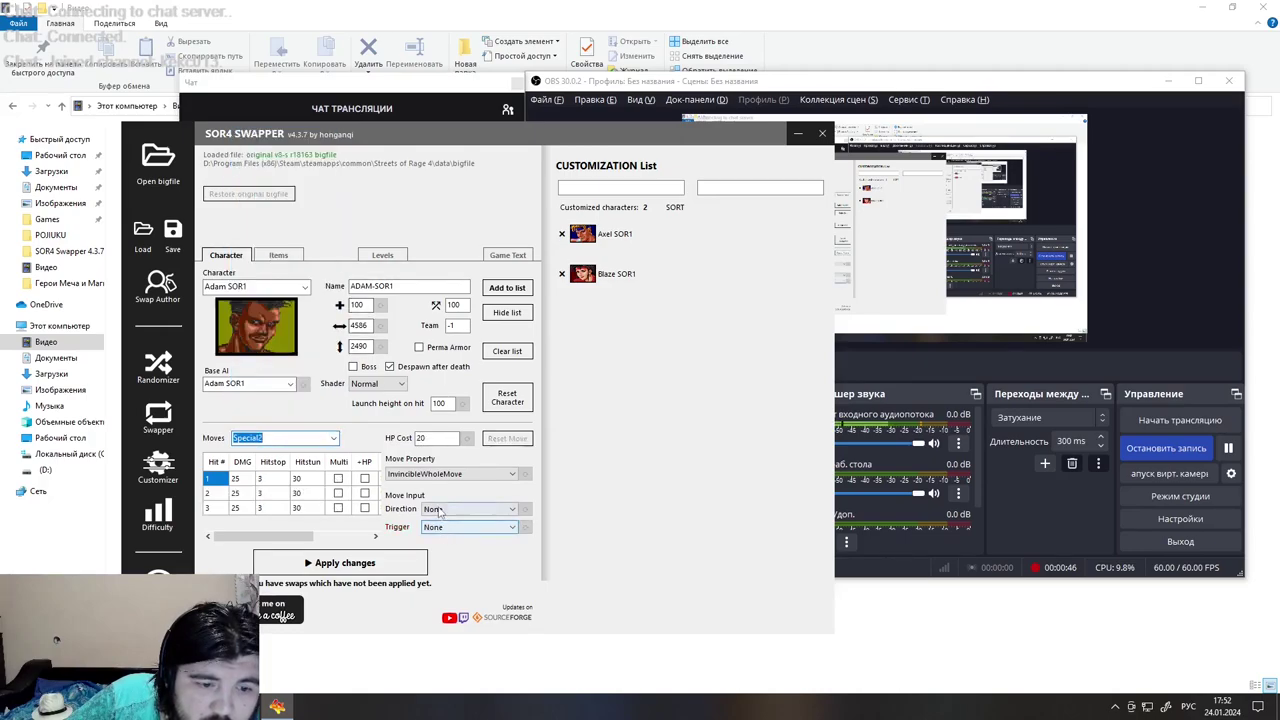
left_click(445, 510)
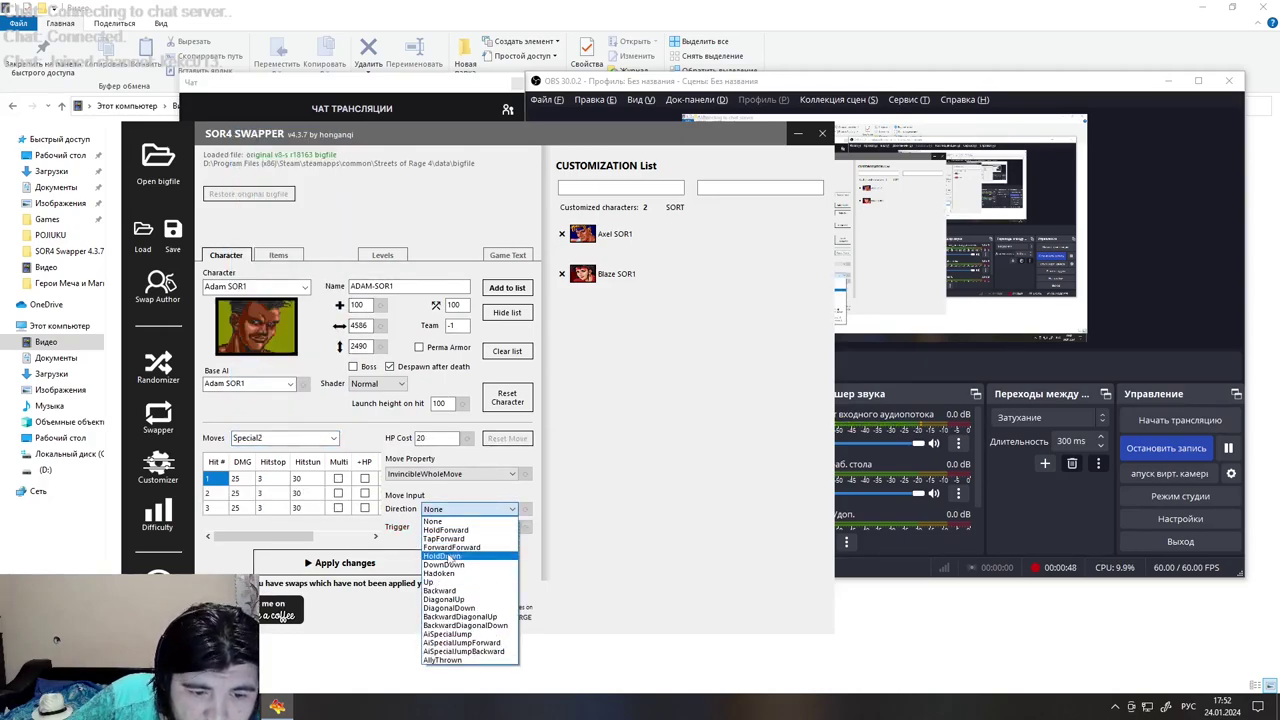
left_click(440, 521)
left_click(470, 527)
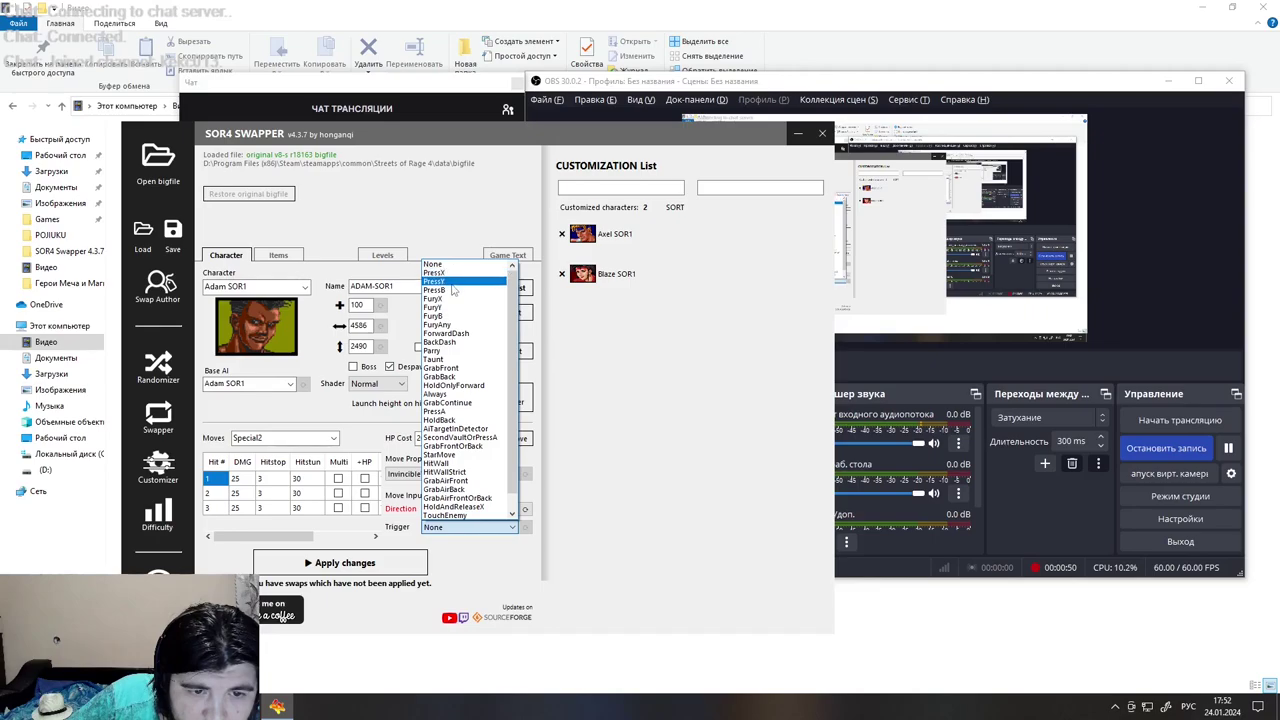
left_click(452, 282)
Set the input trigger of Adam SOR1's AirSpecial move to PressY
left_click(333, 440)
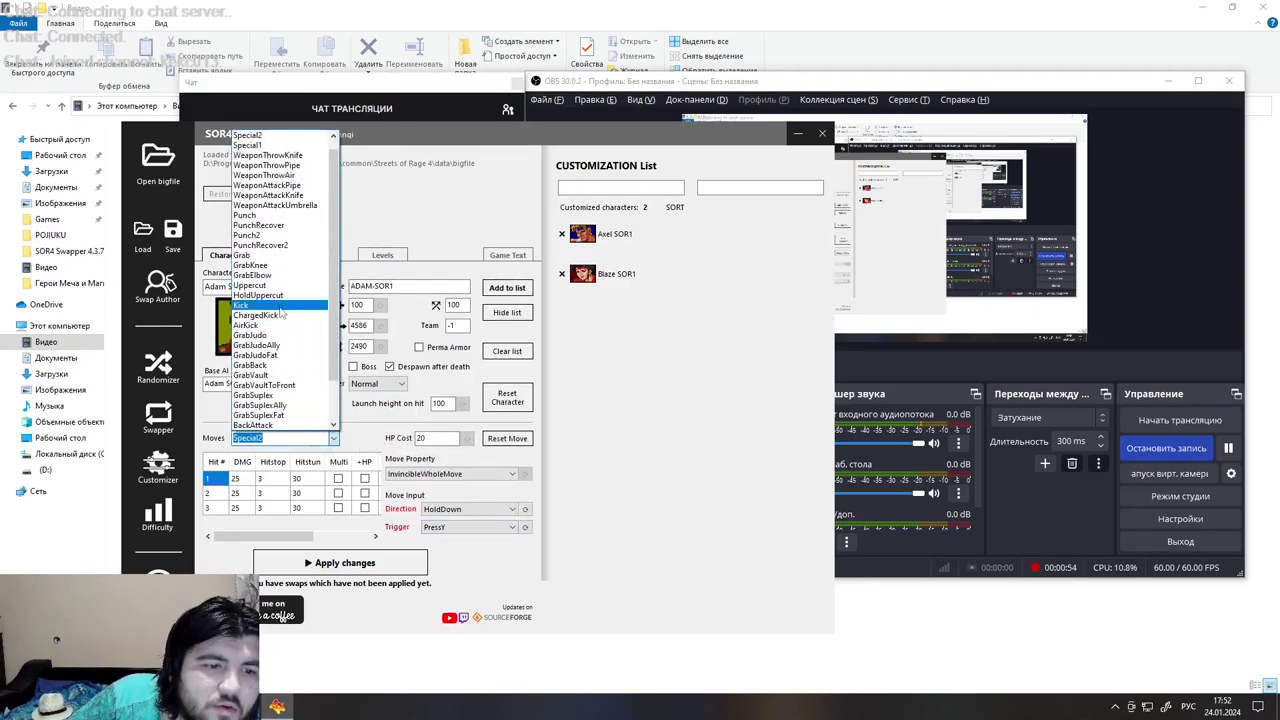
scroll(278, 330, "down", 2)
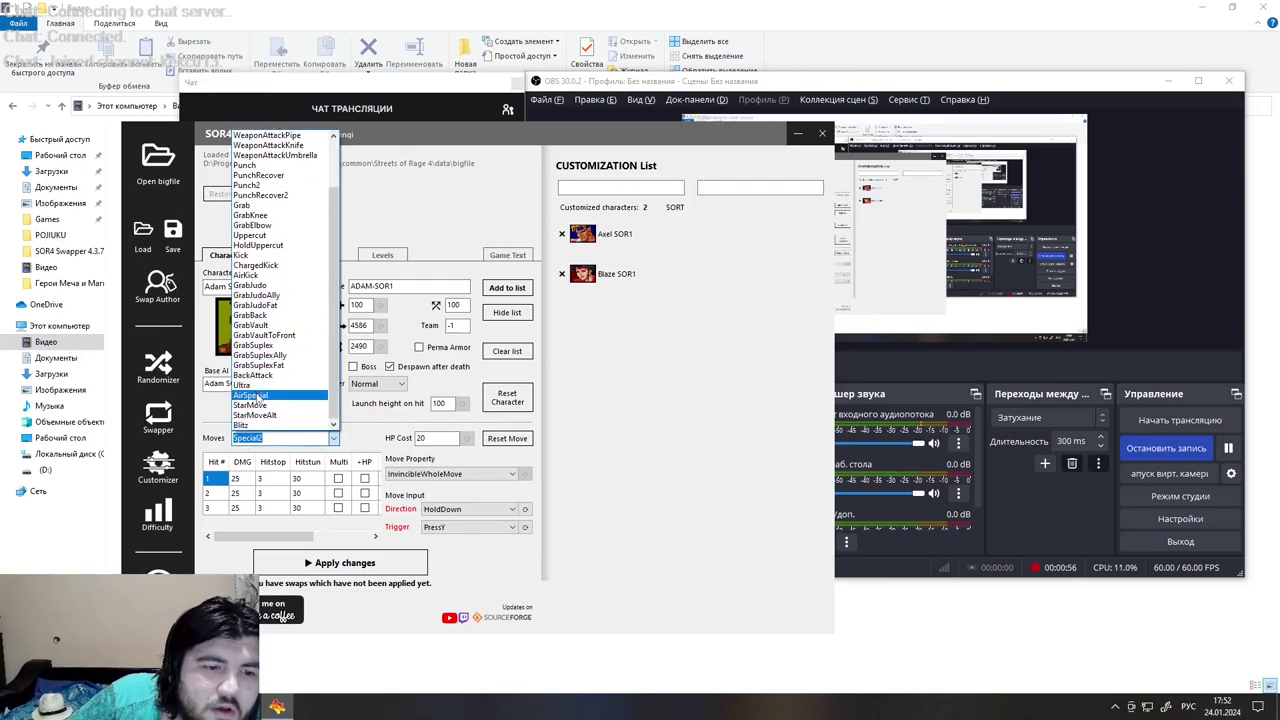
left_click(257, 396)
left_click(433, 527)
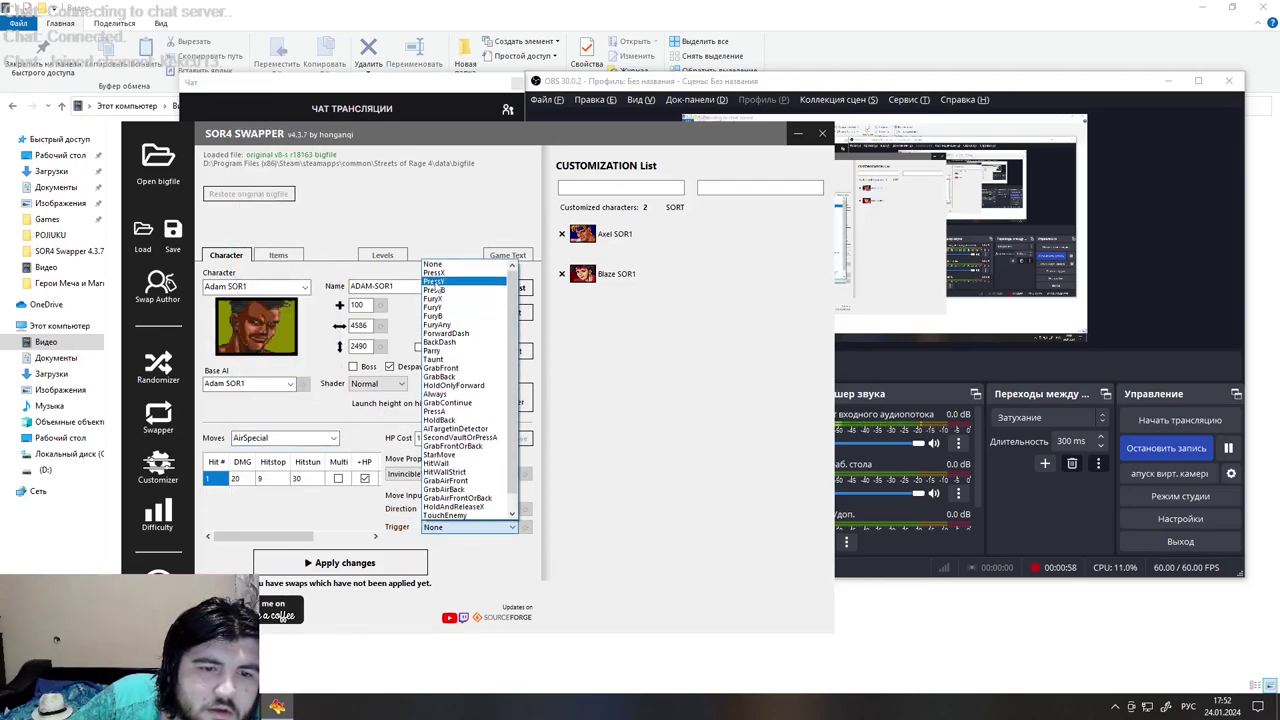
left_click(452, 284)
Set the input trigger of Adam SOR1's Blitz move to PressX, and add the character to the customization list
left_click(330, 437)
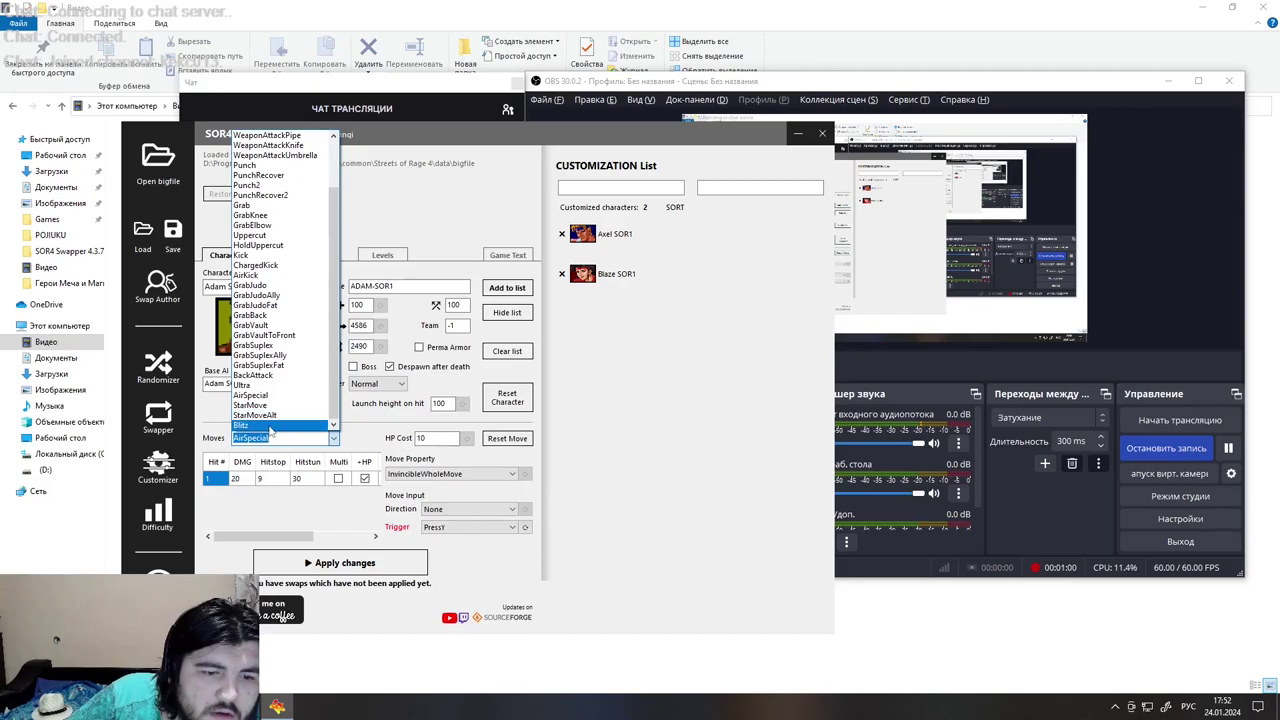
left_click(280, 425)
left_click(437, 527)
left_click(462, 282)
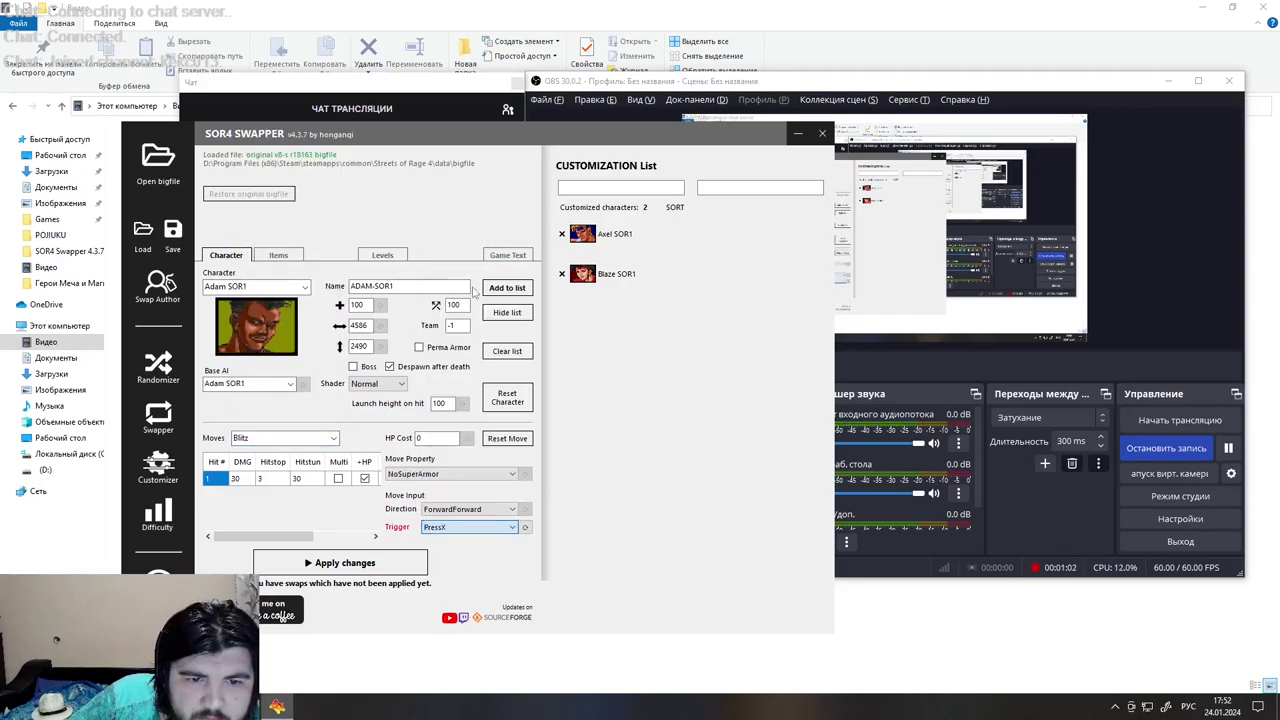
left_click(507, 288)
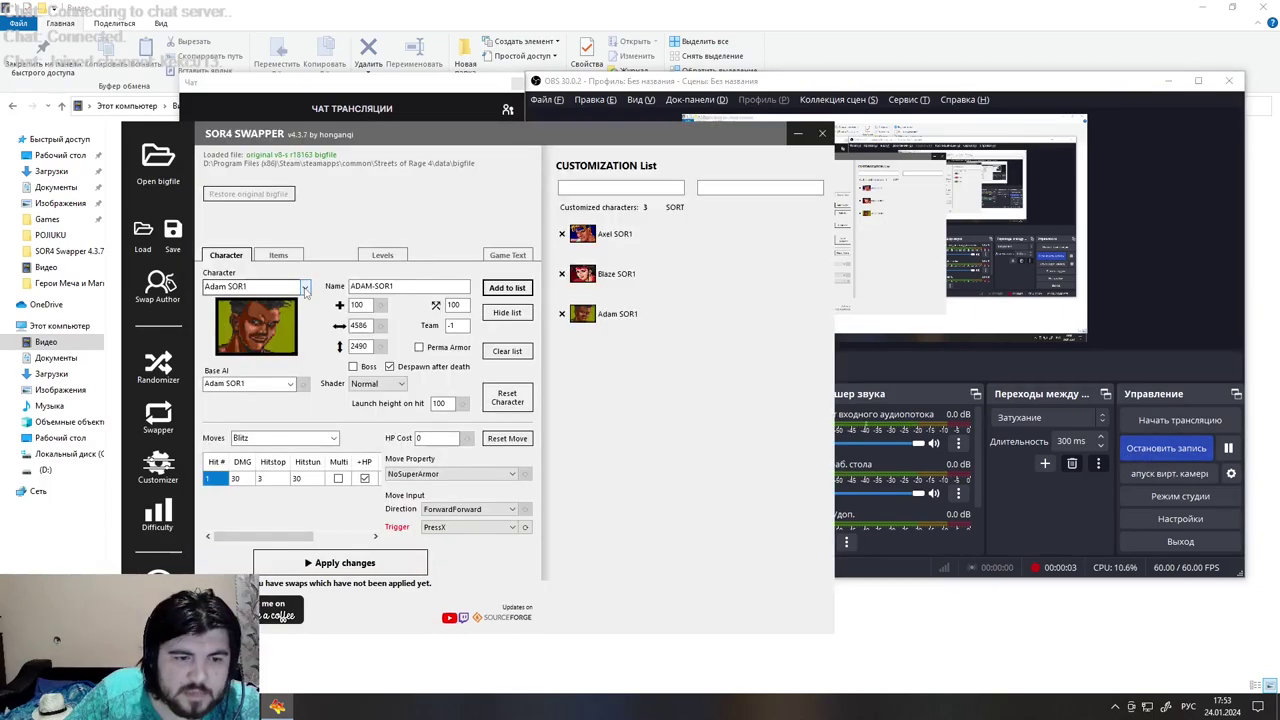
Switch to the character Blaze SOR2 and set the input trigger of its Ultra move to StarMove
left_click(304, 287)
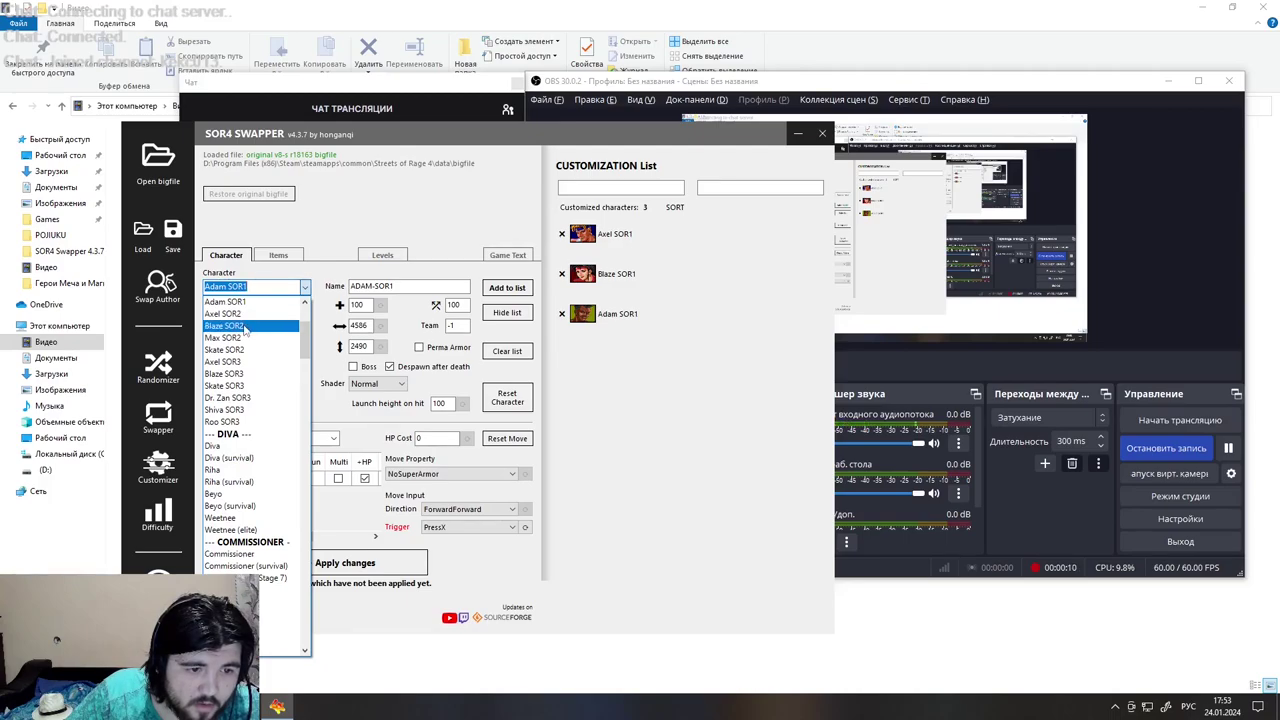
left_click(243, 329)
left_click(333, 438)
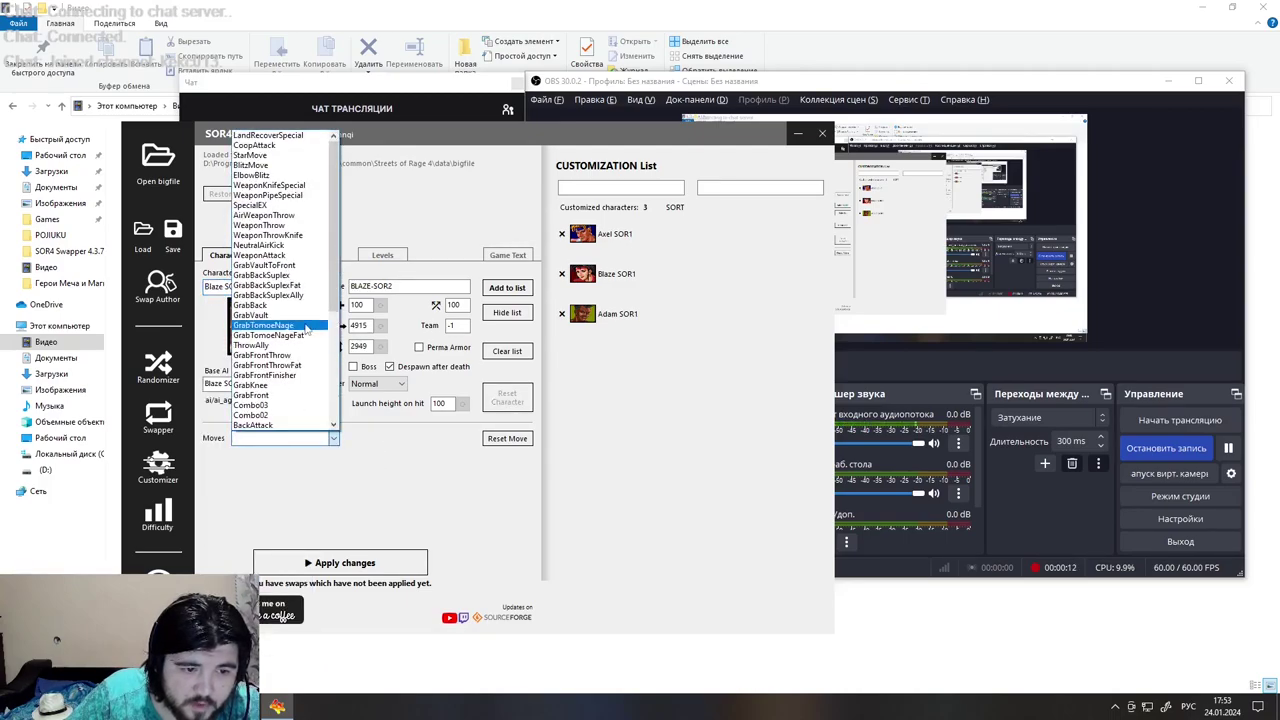
scroll(305, 329, "down", 5)
left_click(285, 375)
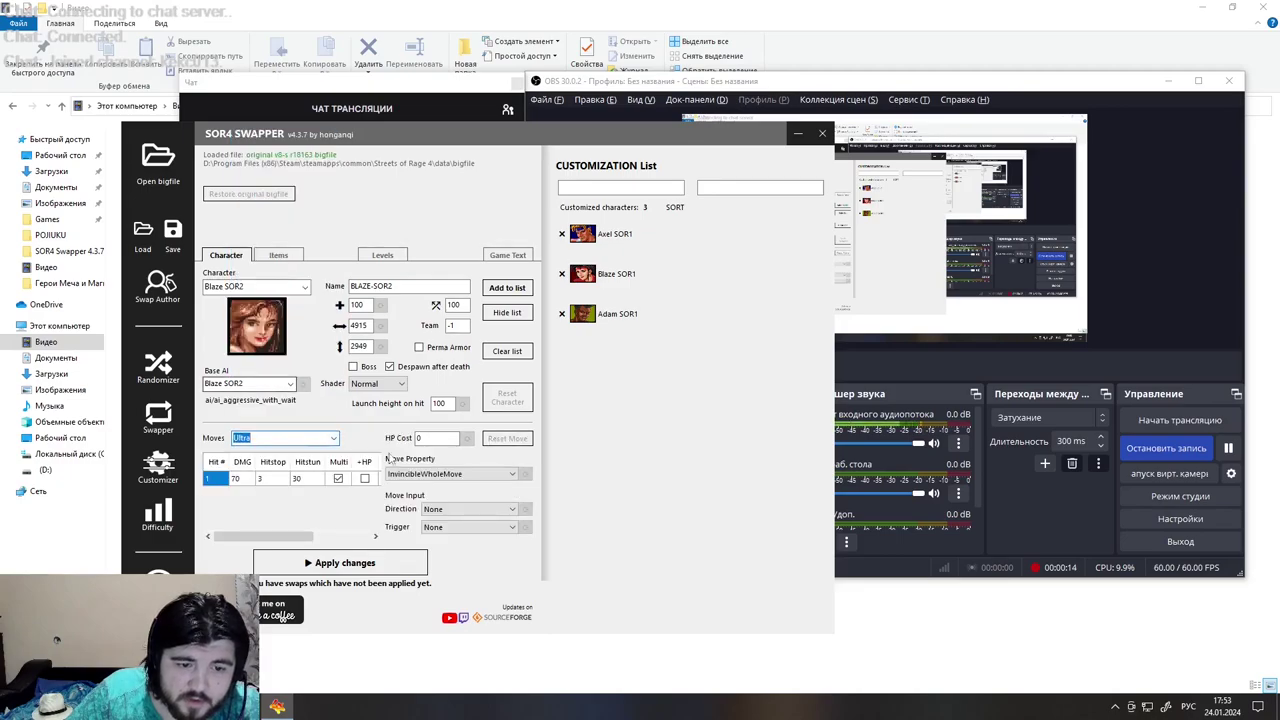
left_click(460, 527)
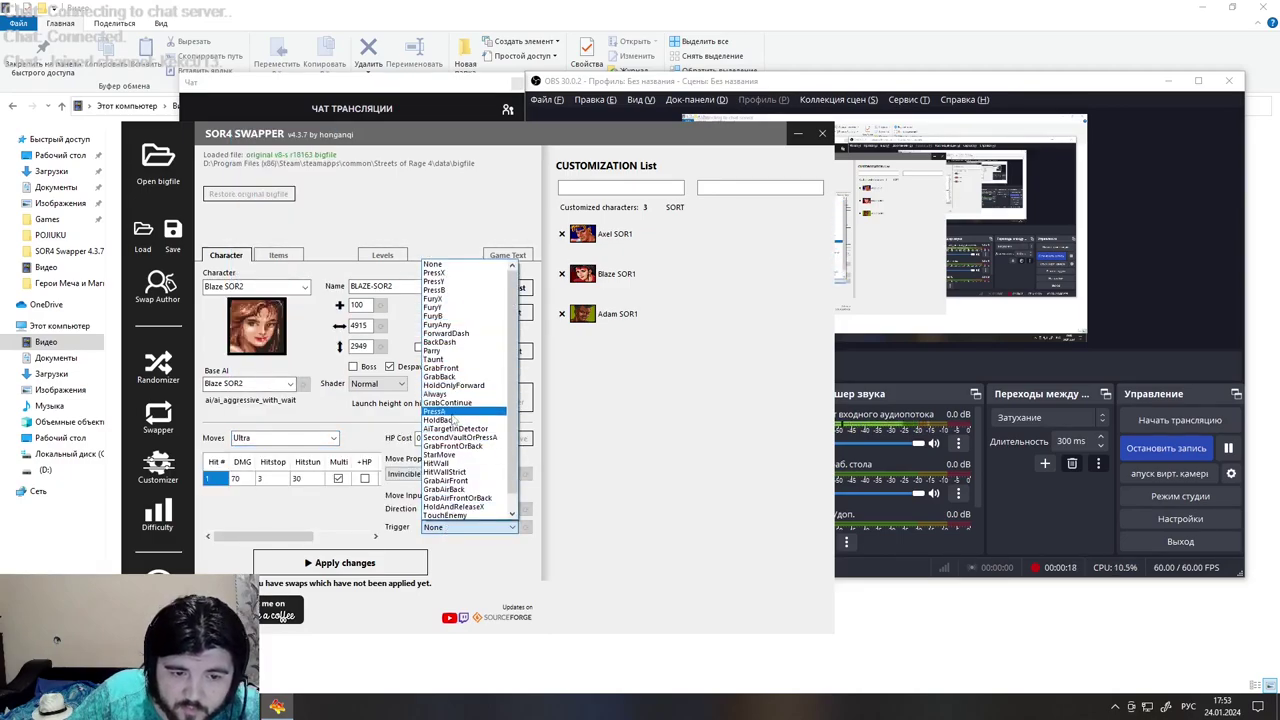
left_click(457, 455)
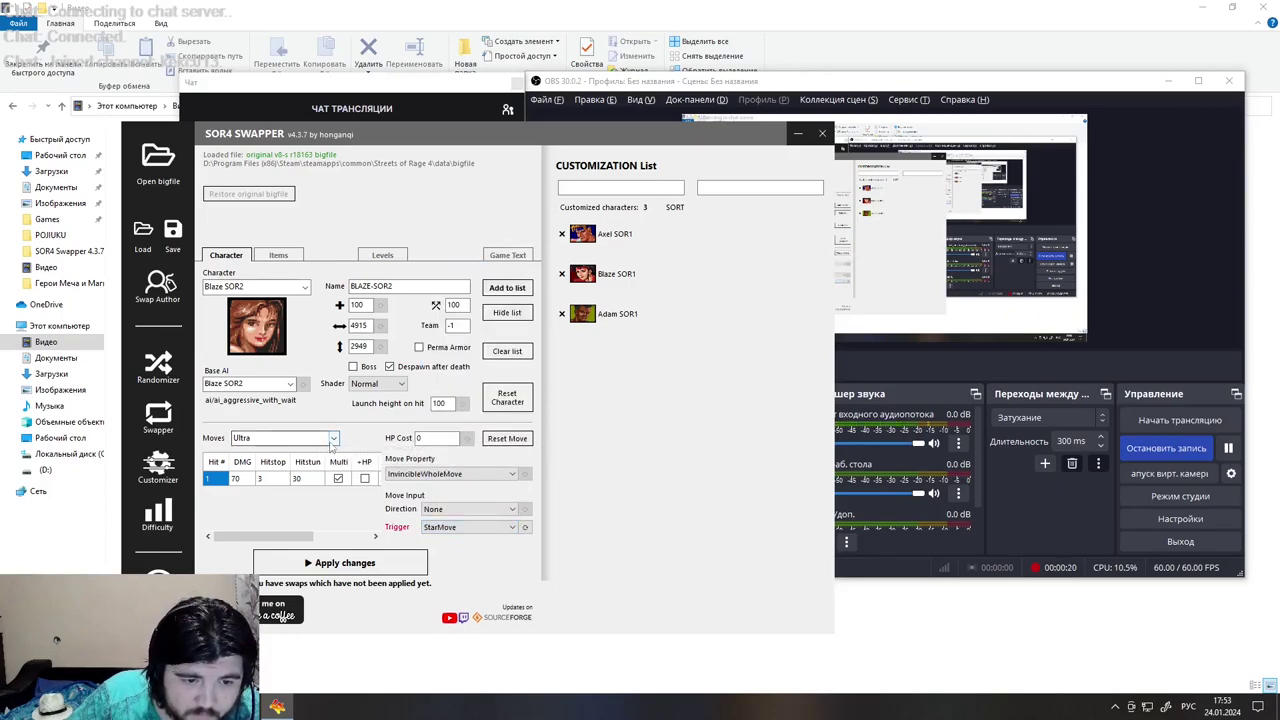
Set the input trigger of Blaze SOR2's UltraAir move to StarMove
left_click(332, 440)
left_click(250, 395)
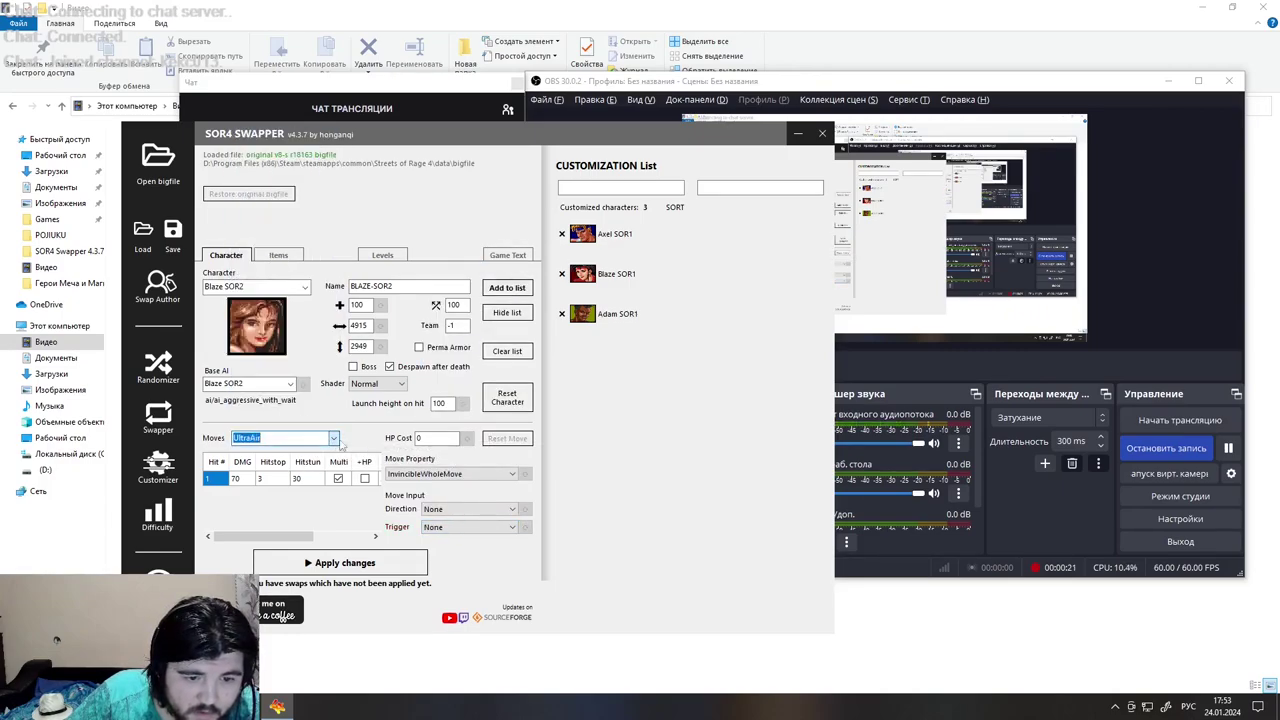
left_click(440, 527)
scroll(450, 465, "down", 2)
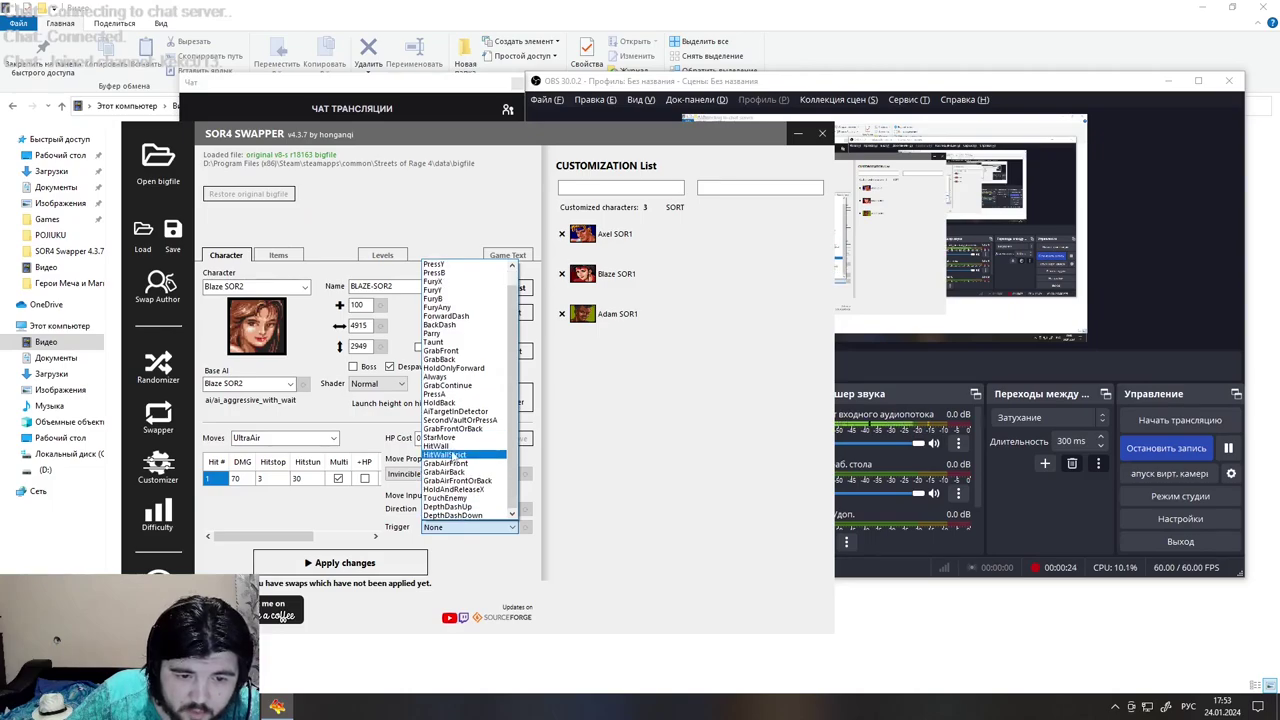
left_click(452, 436)
Set the input trigger of Blaze SOR2's AirSpecial move to PressY, and add the character to the customization list
left_click(333, 440)
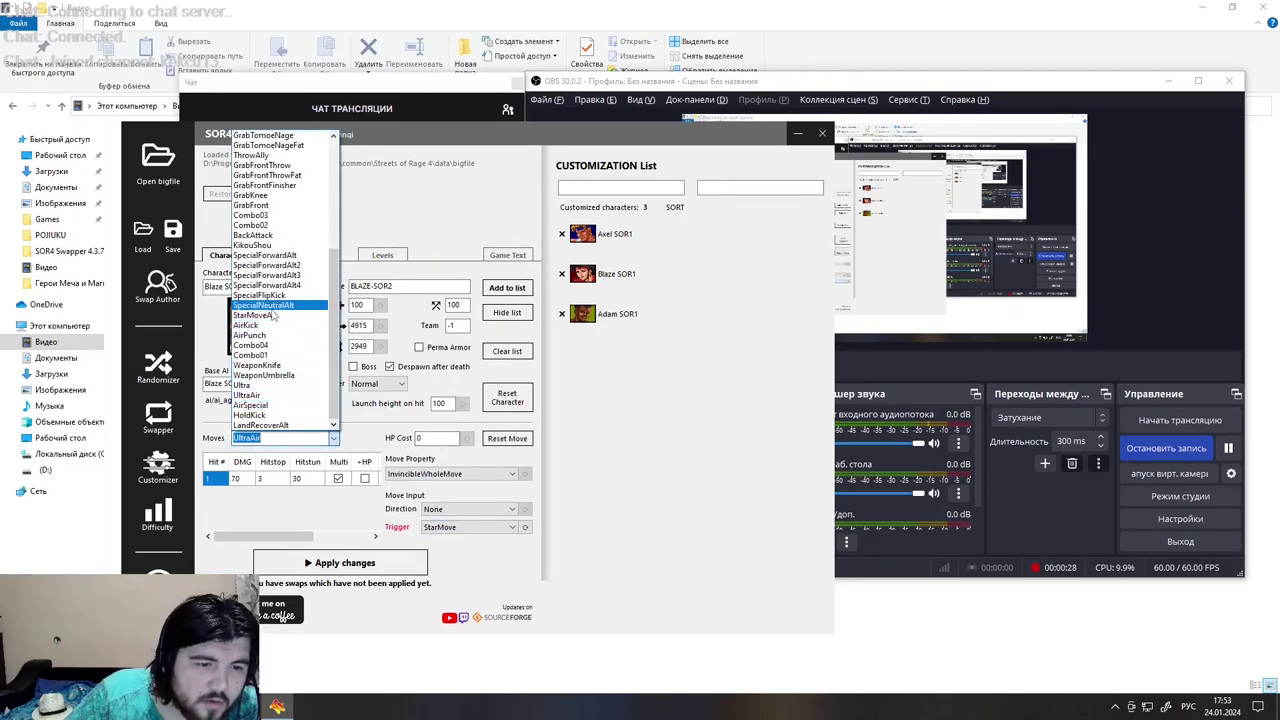
left_click_drag(334, 336, 334, 307)
scroll(300, 350, "down", 2)
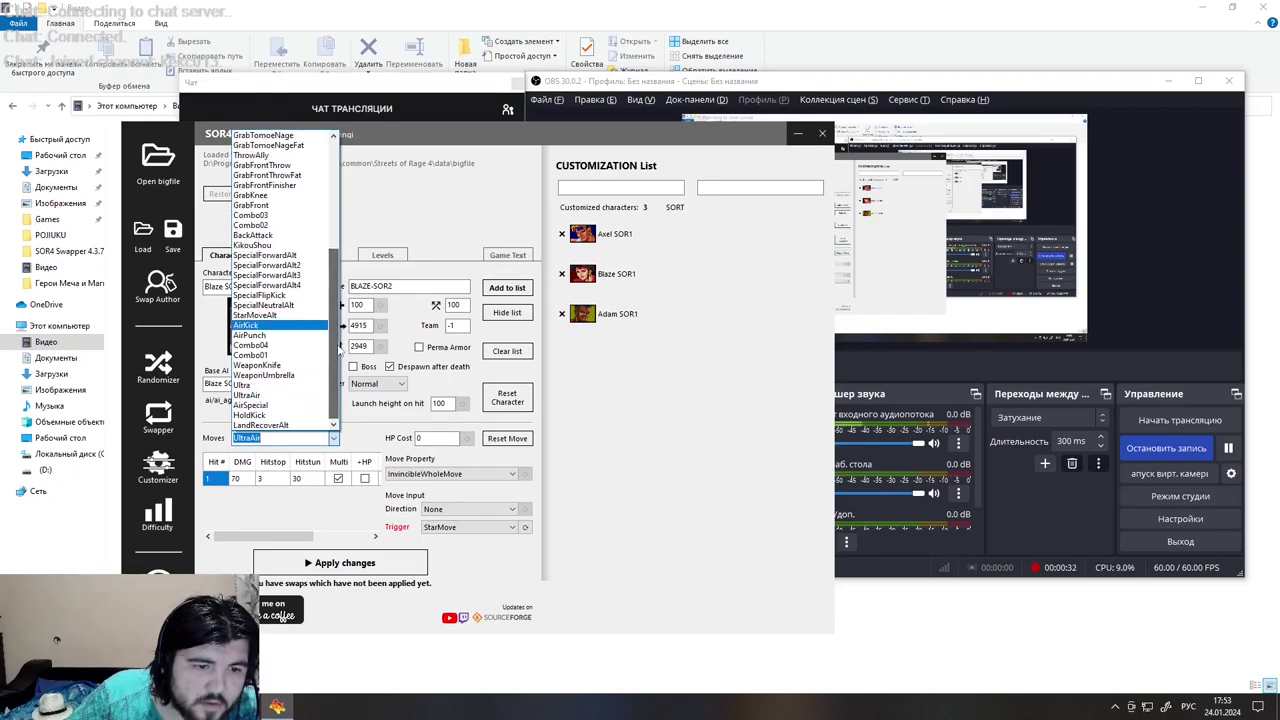
left_click(250, 405)
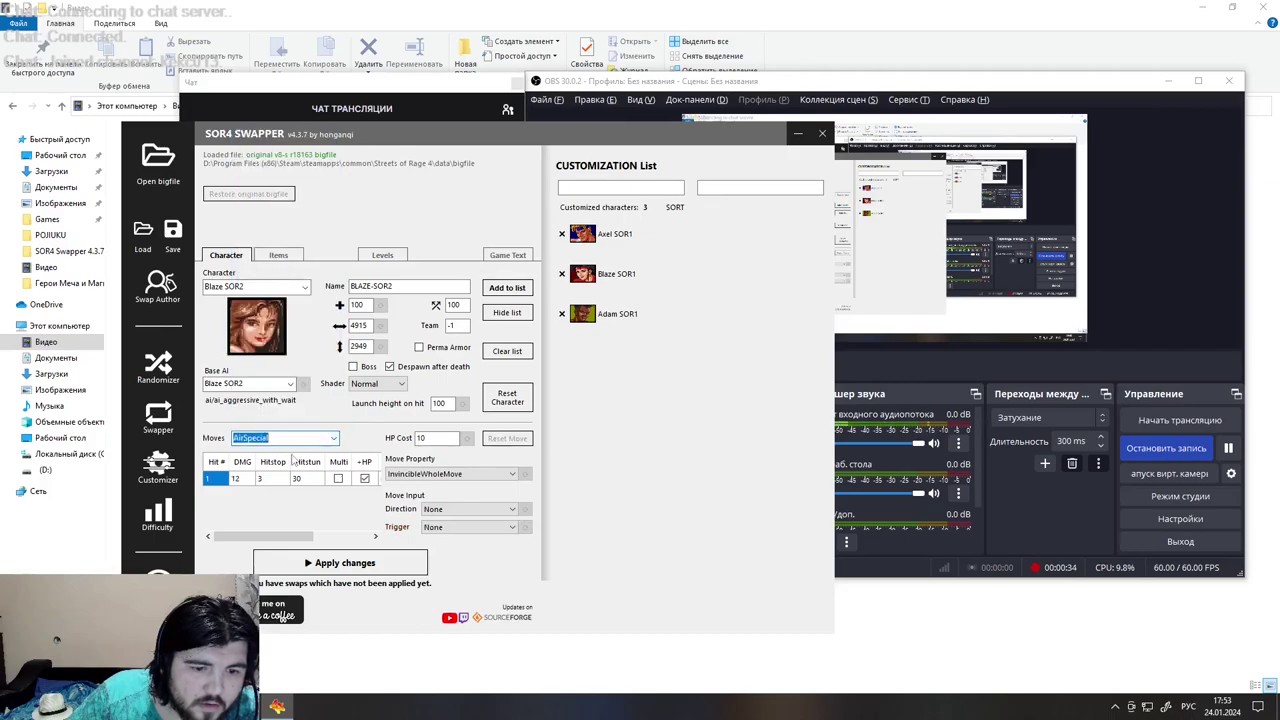
left_click(464, 530)
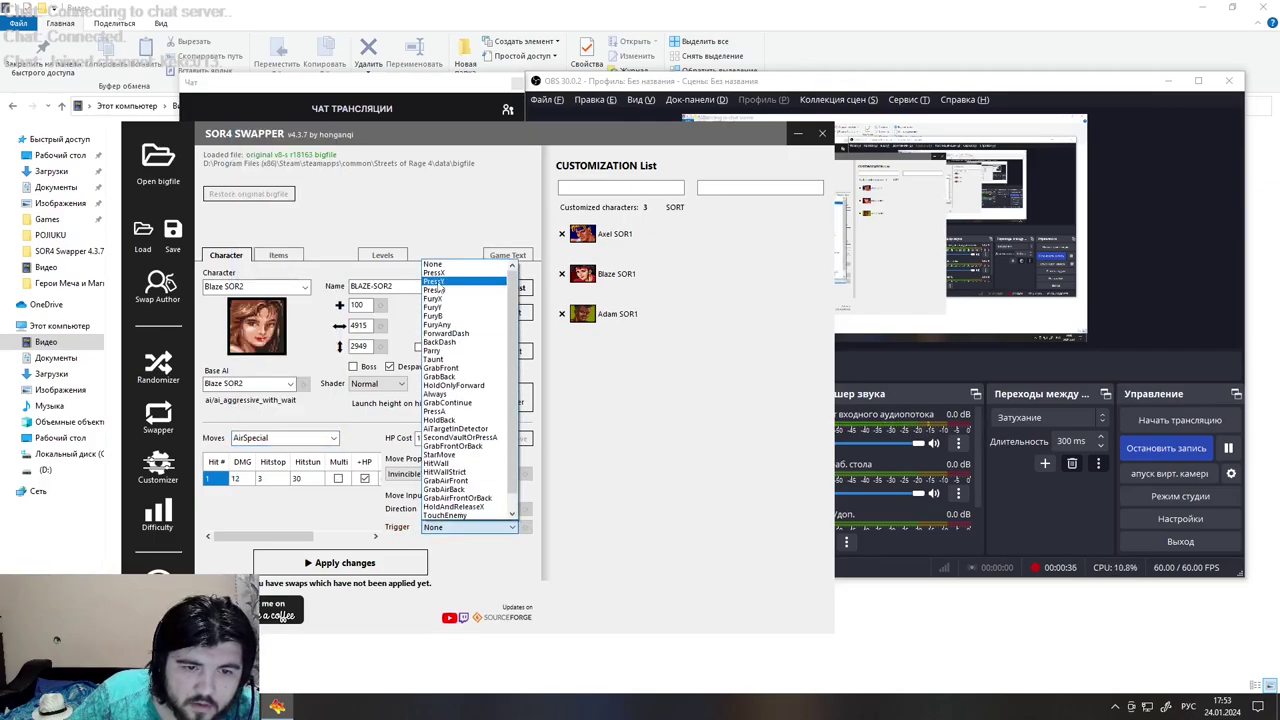
left_click(445, 284)
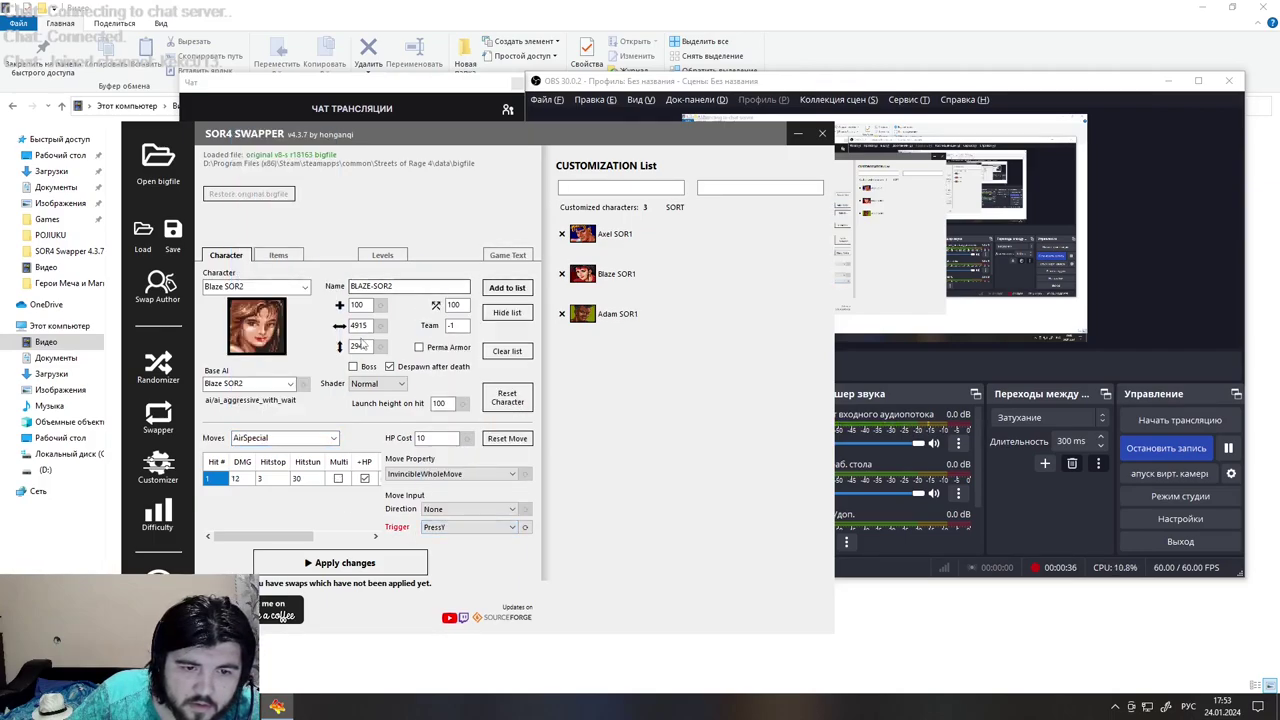
left_click(507, 288)
Set the input trigger of Blaze SOR2's WeaponKnifeSpecial move to PressX
left_click(333, 438)
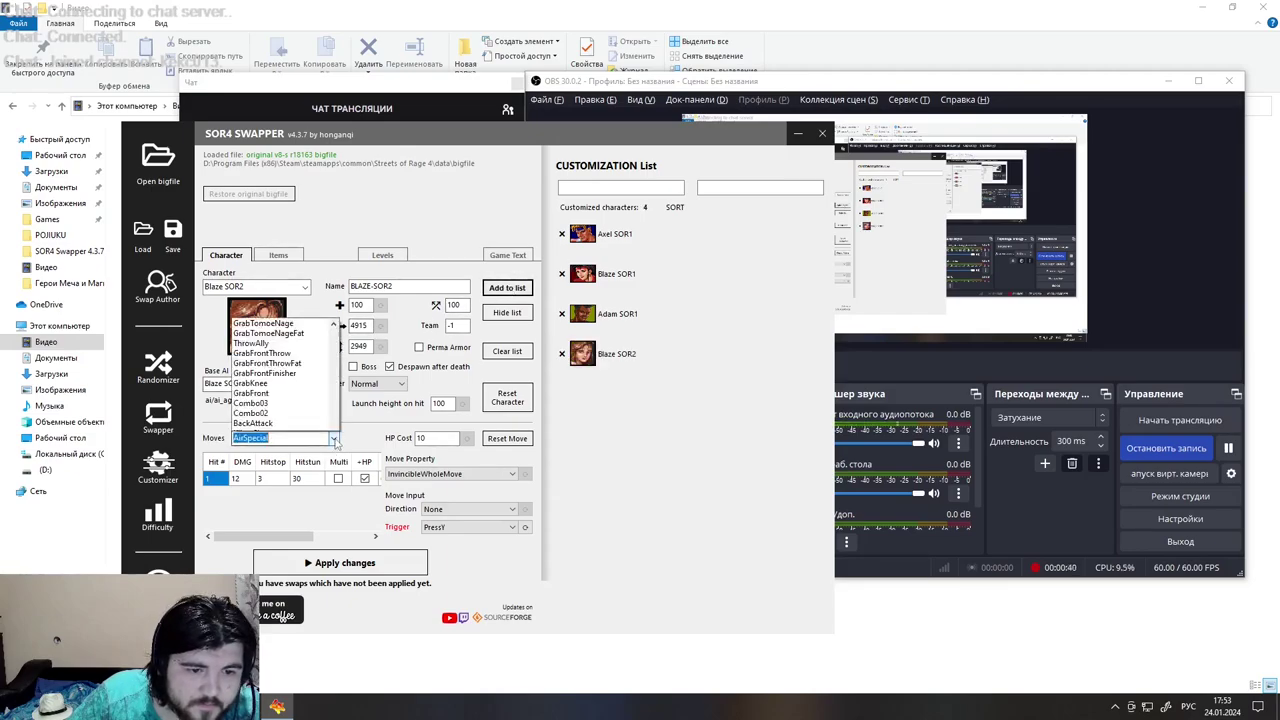
left_click_drag(343, 425, 342, 288)
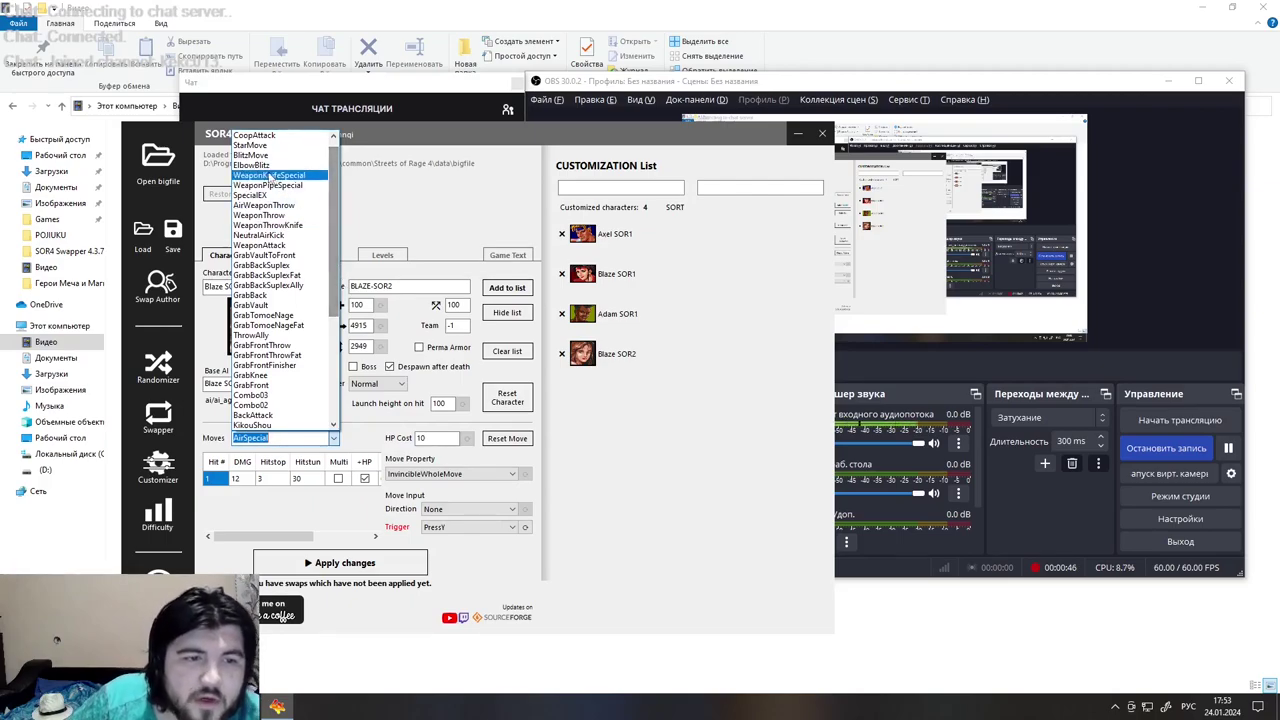
left_click(268, 176)
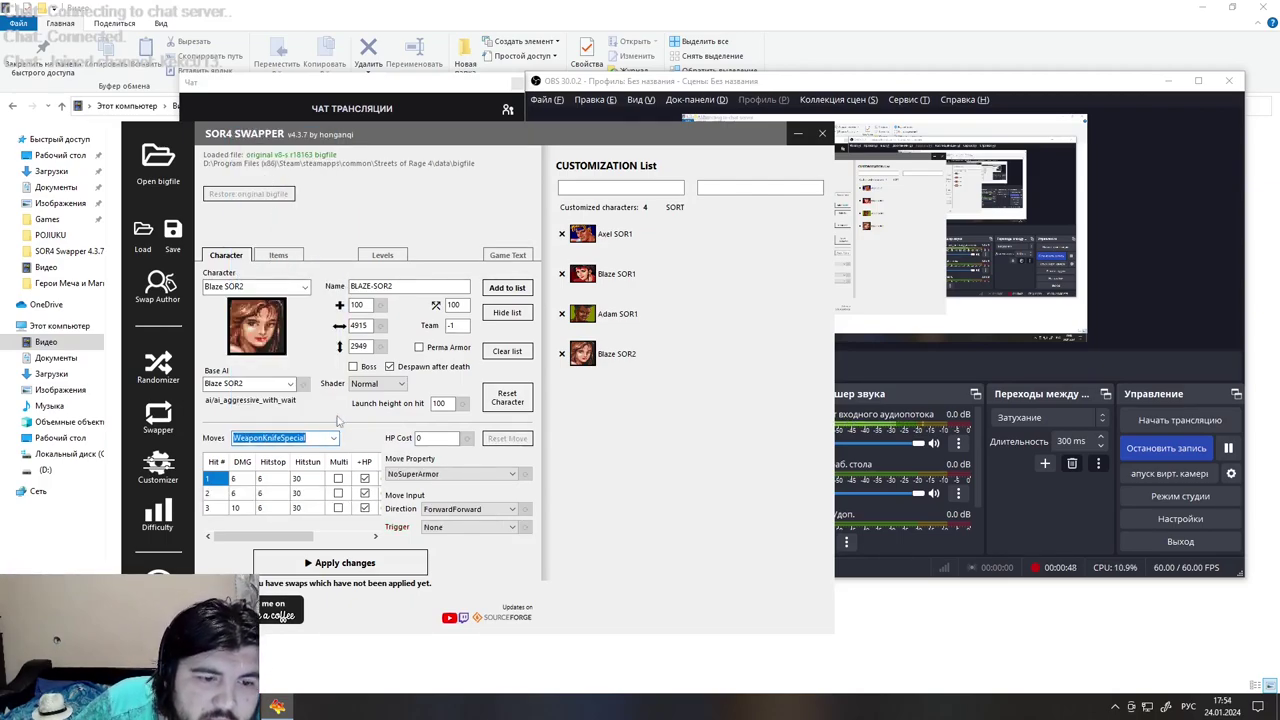
left_click(450, 527)
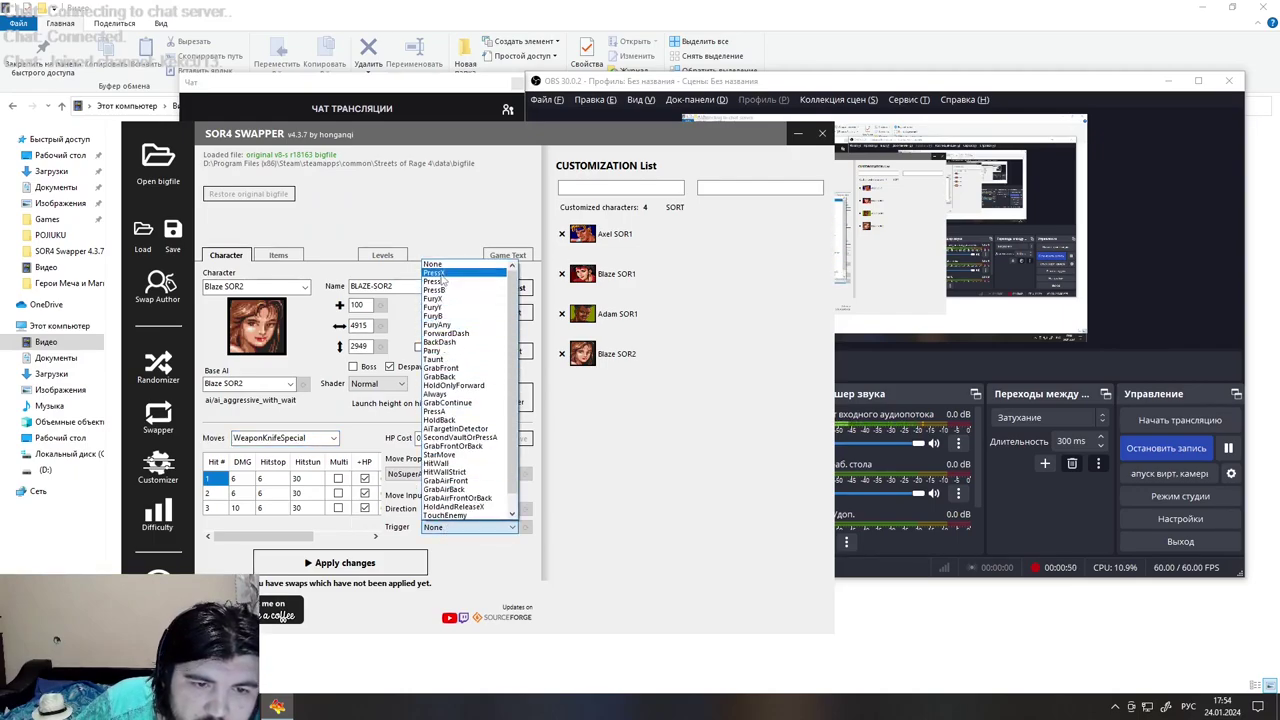
left_click(460, 281)
Set the input trigger of Blaze SOR2's WeaponPipeSpecial move to PressX
left_click(333, 437)
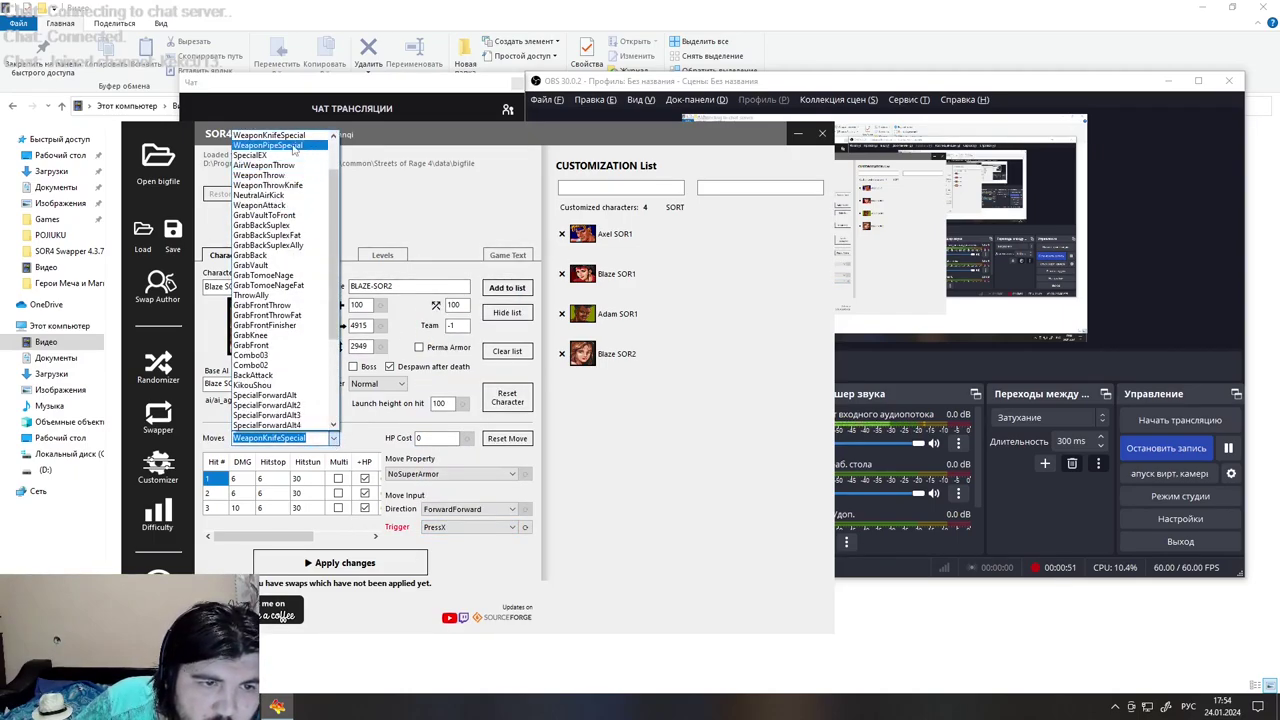
left_click(268, 149)
left_click(450, 527)
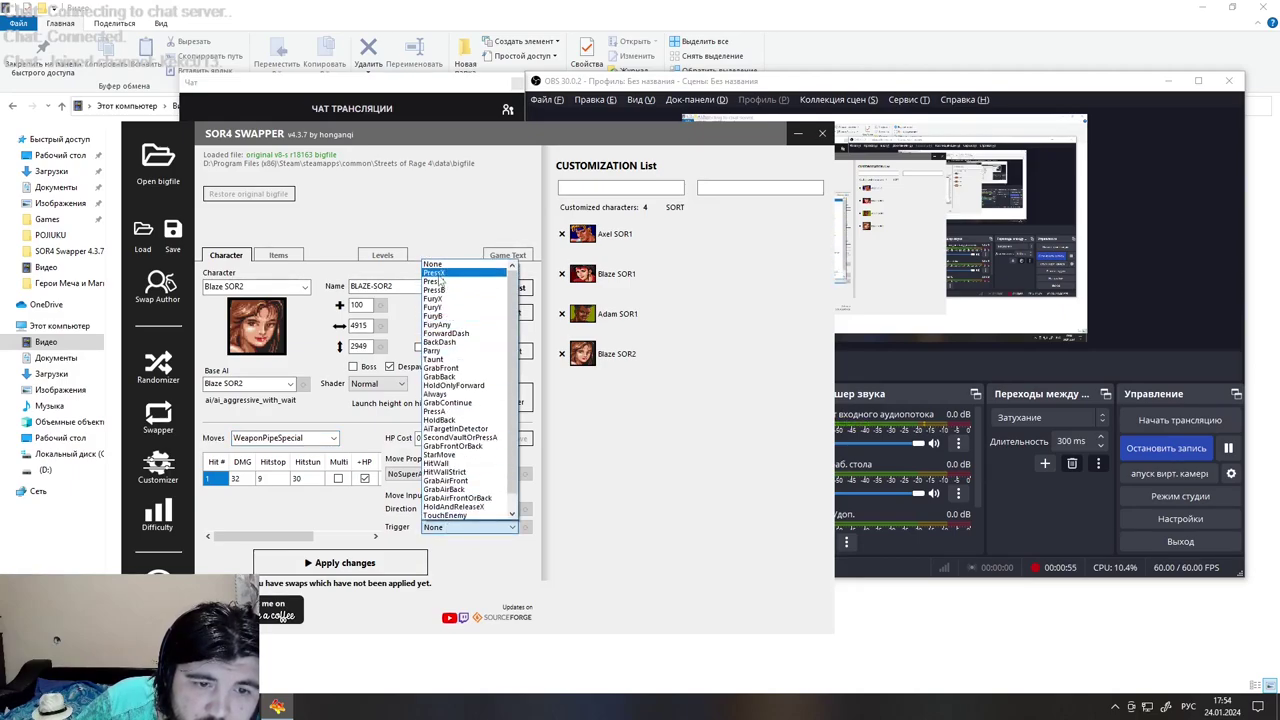
left_click(440, 272)
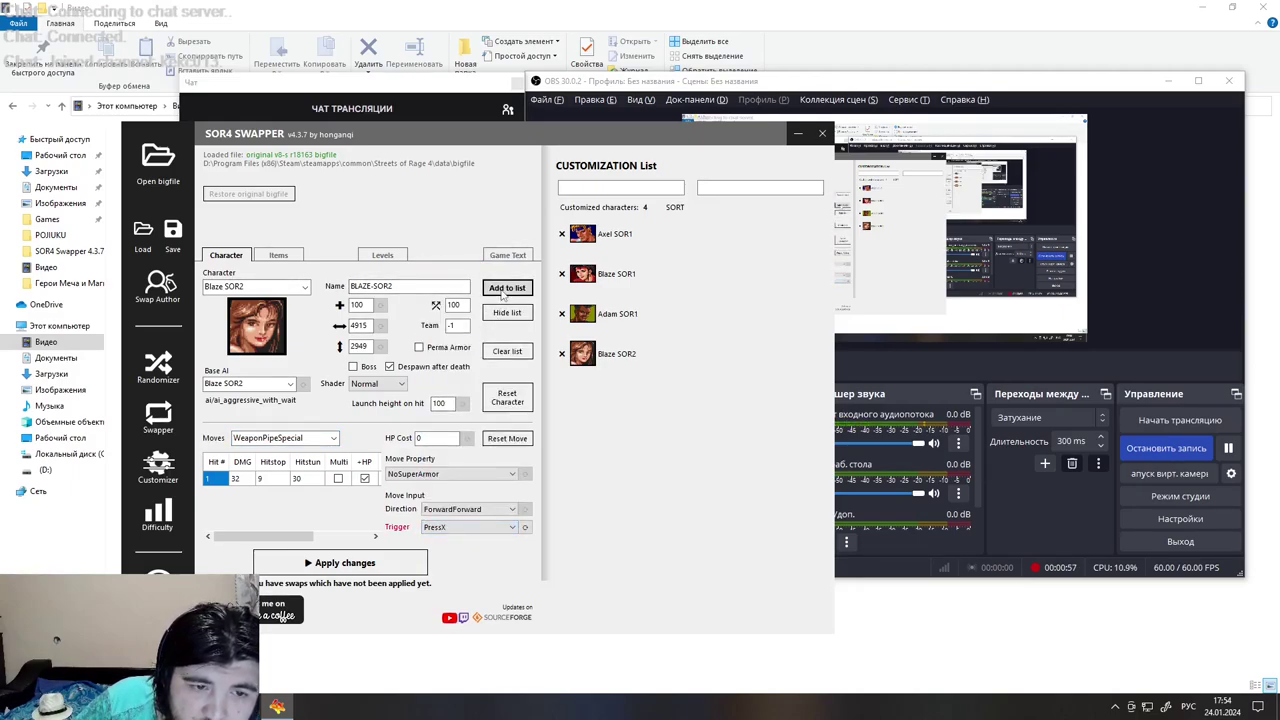
Set the input trigger of Max SOR2's AirSpecial move to PressY and add the character to the customization list
left_click(305, 287)
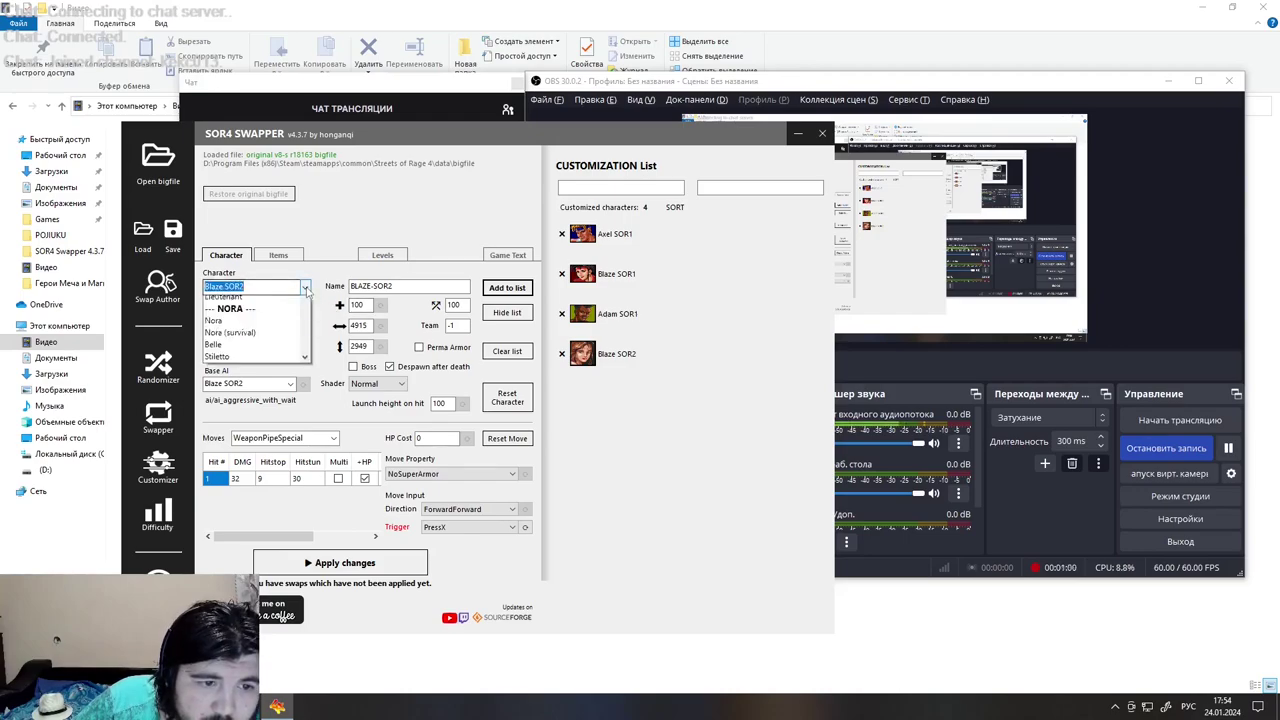
left_click(224, 316)
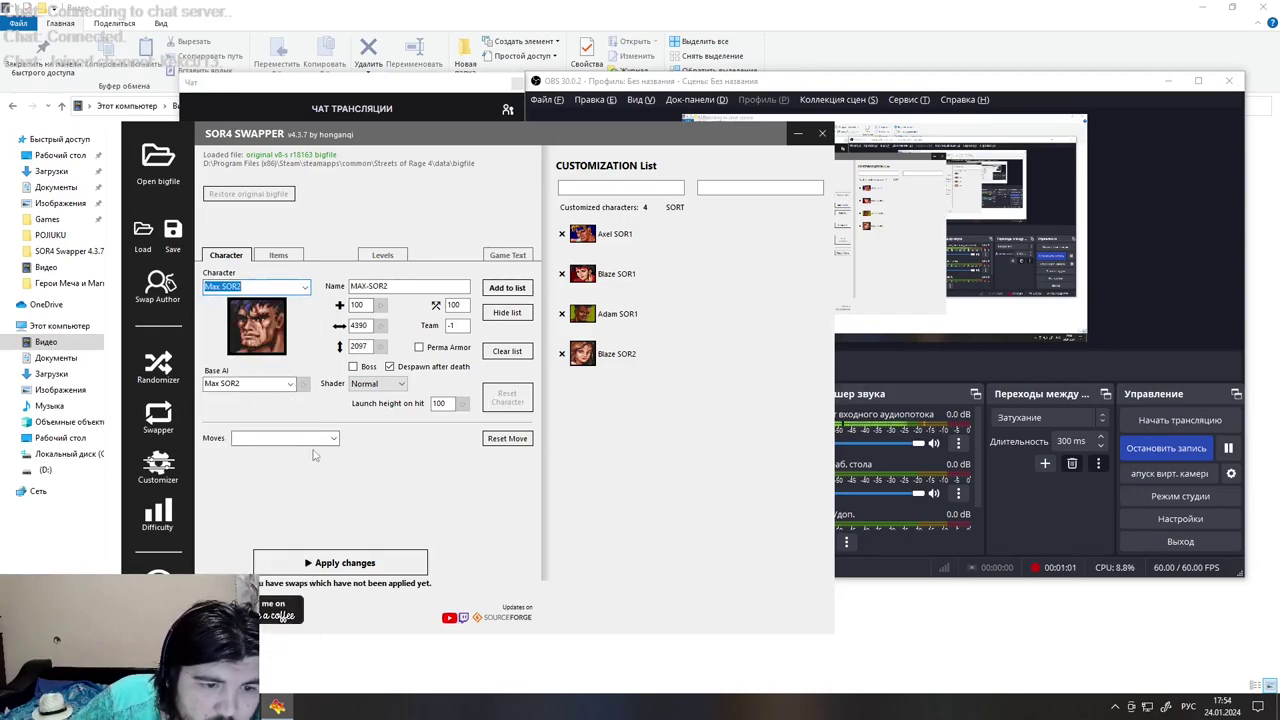
left_click(300, 438)
scroll(297, 391, "down", 5)
scroll(297, 391, "down", 5)
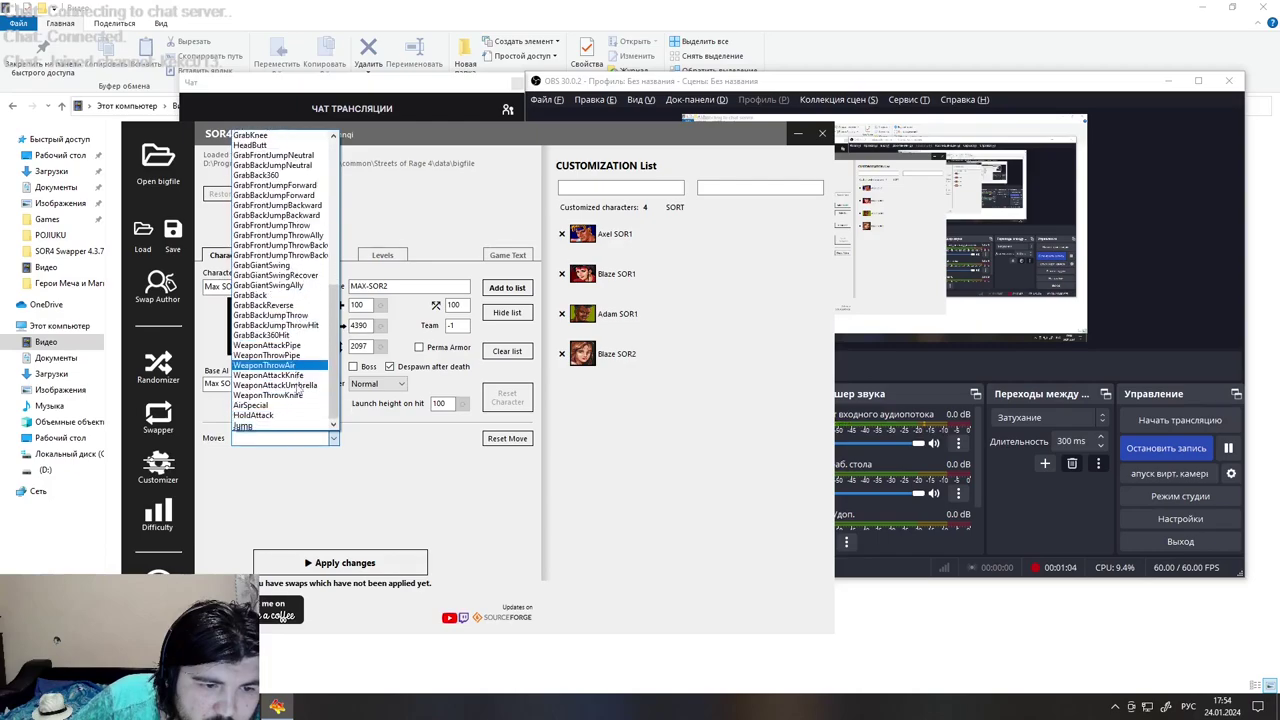
left_click(285, 400)
left_click(465, 527)
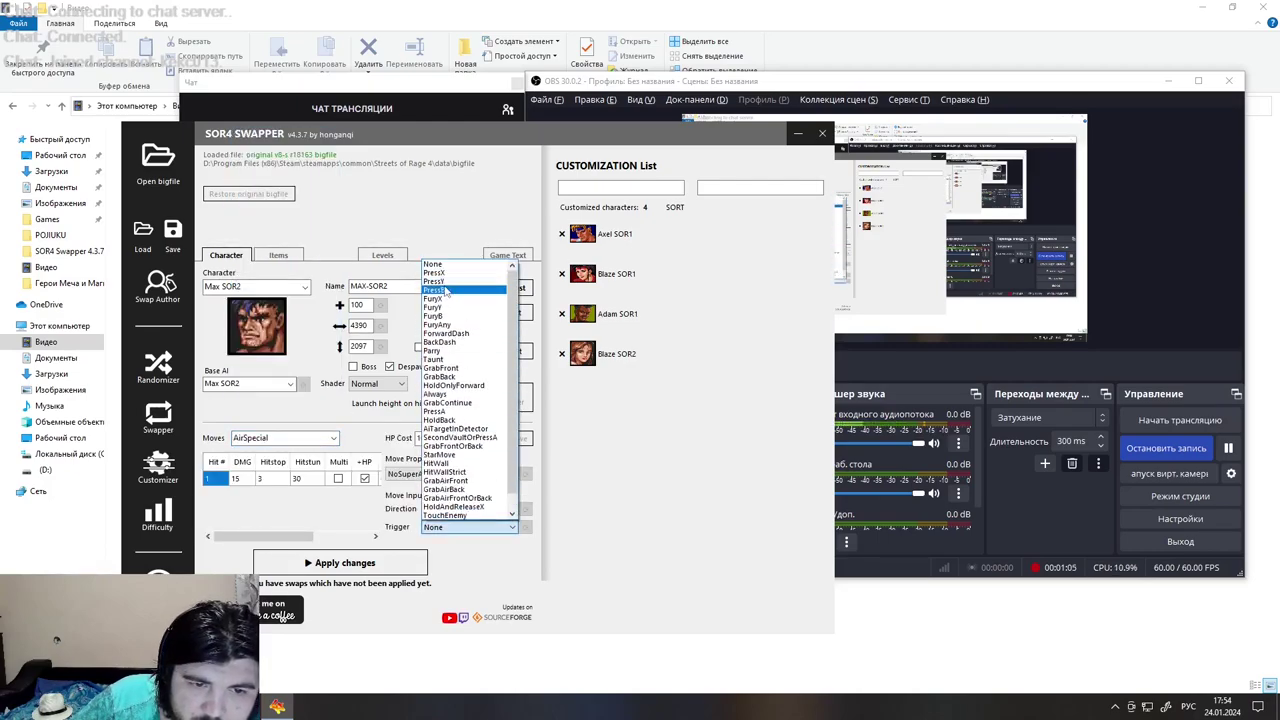
left_click(440, 393)
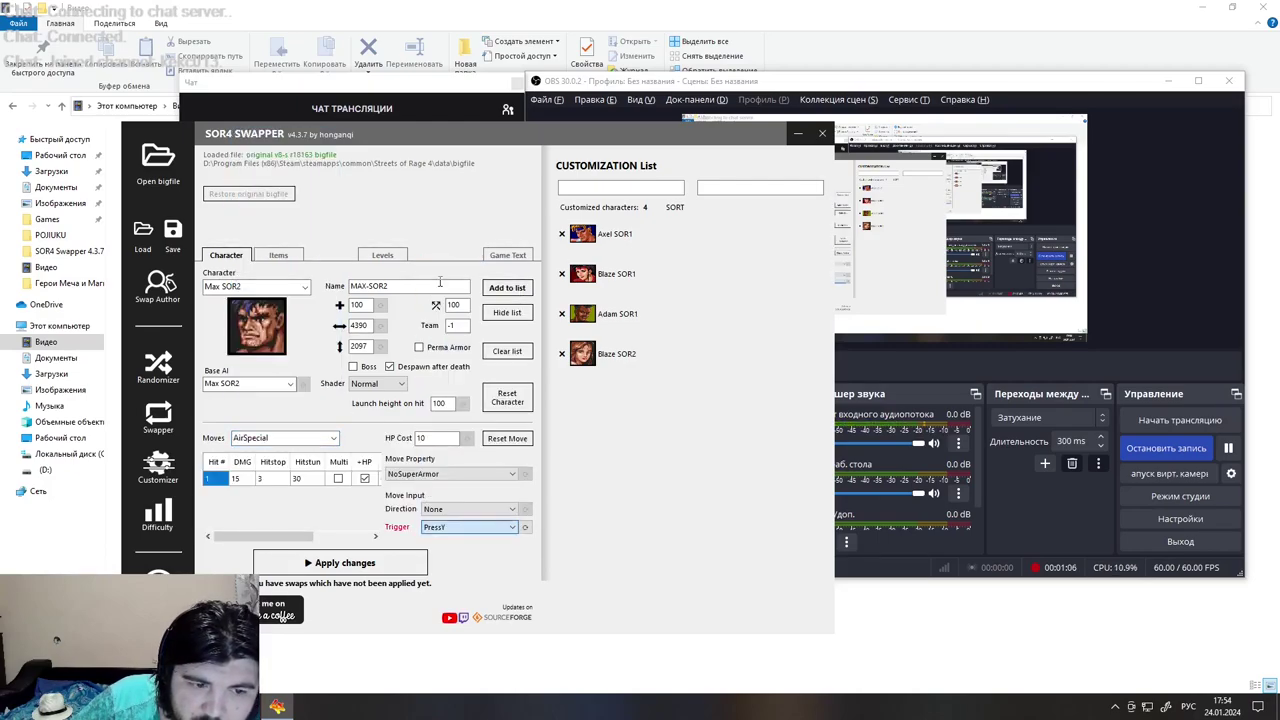
left_click(507, 287)
left_click(334, 438)
left_click(337, 441)
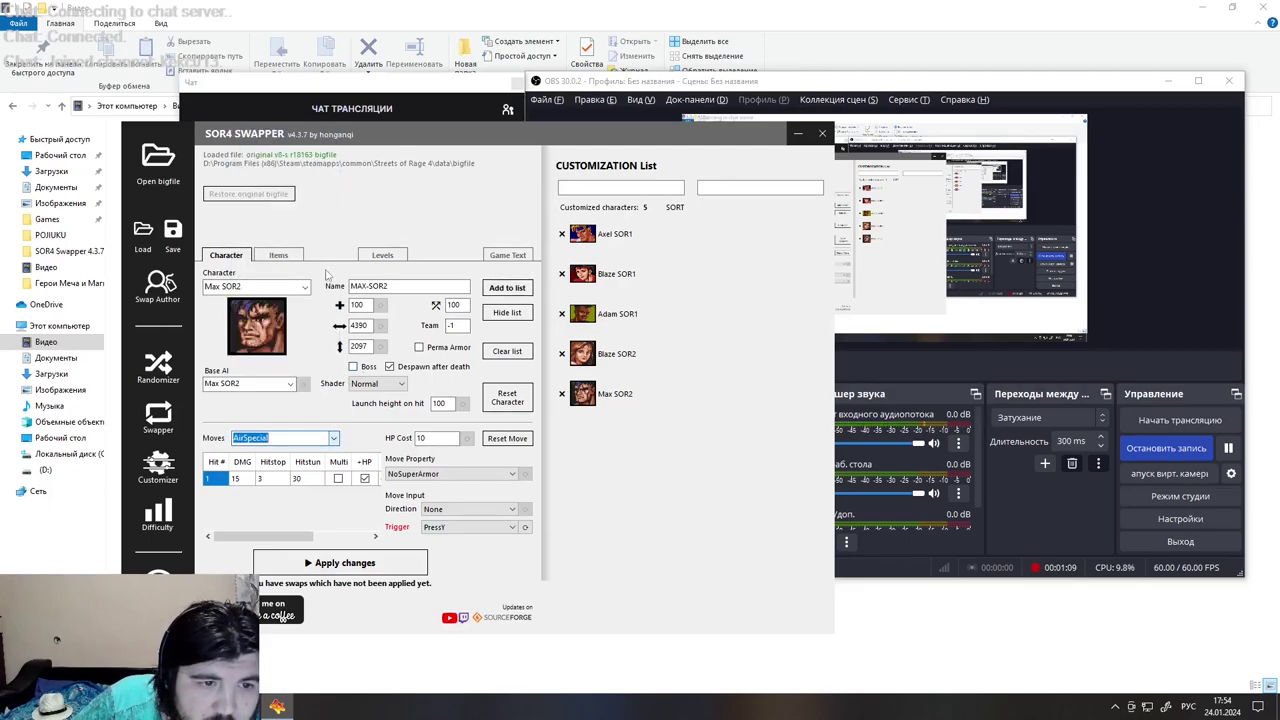
Set the input trigger of Axel SOR3's WeaponPipeSpecialForward move to PressY and add the character to the customization list
left_click(255, 287)
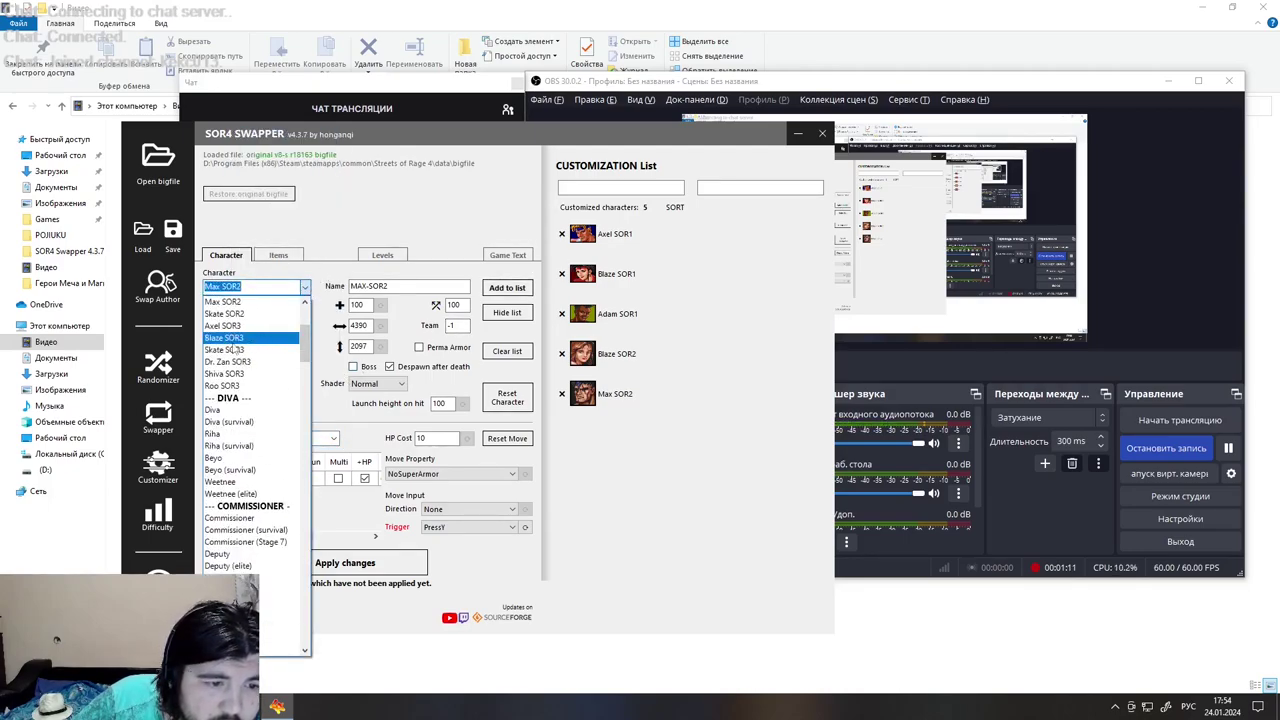
left_click(247, 327)
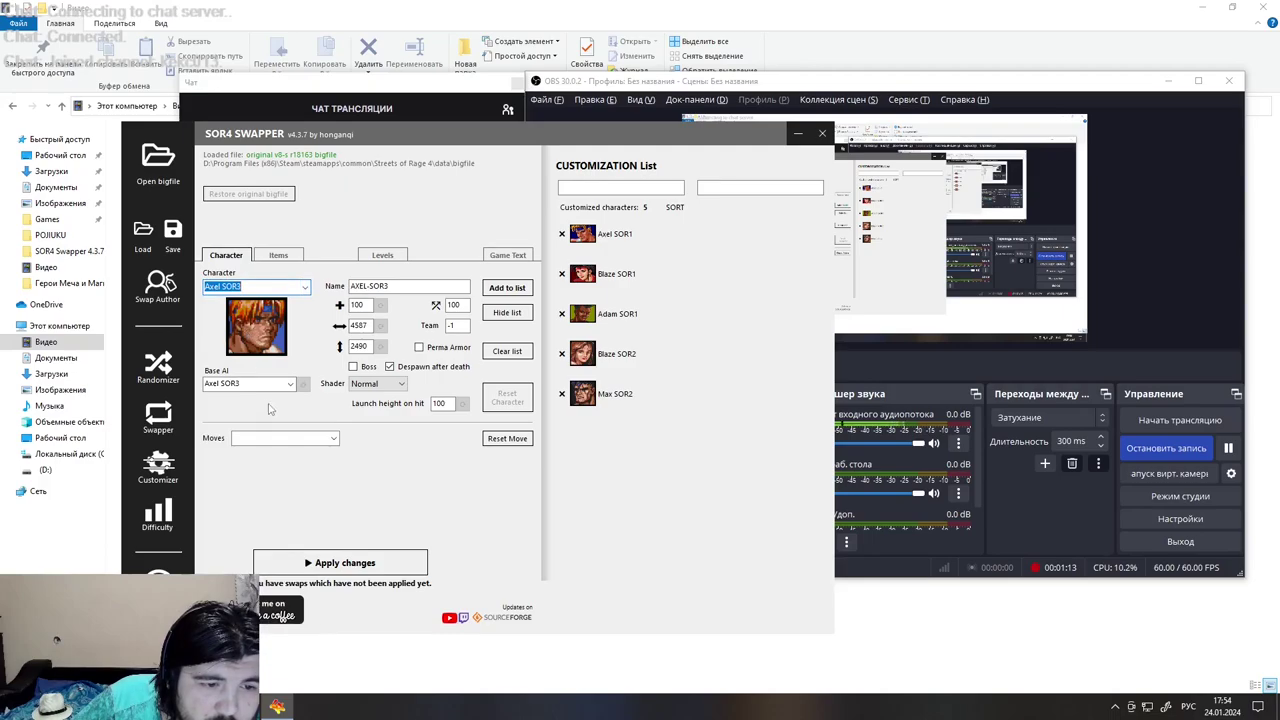
left_click(335, 441)
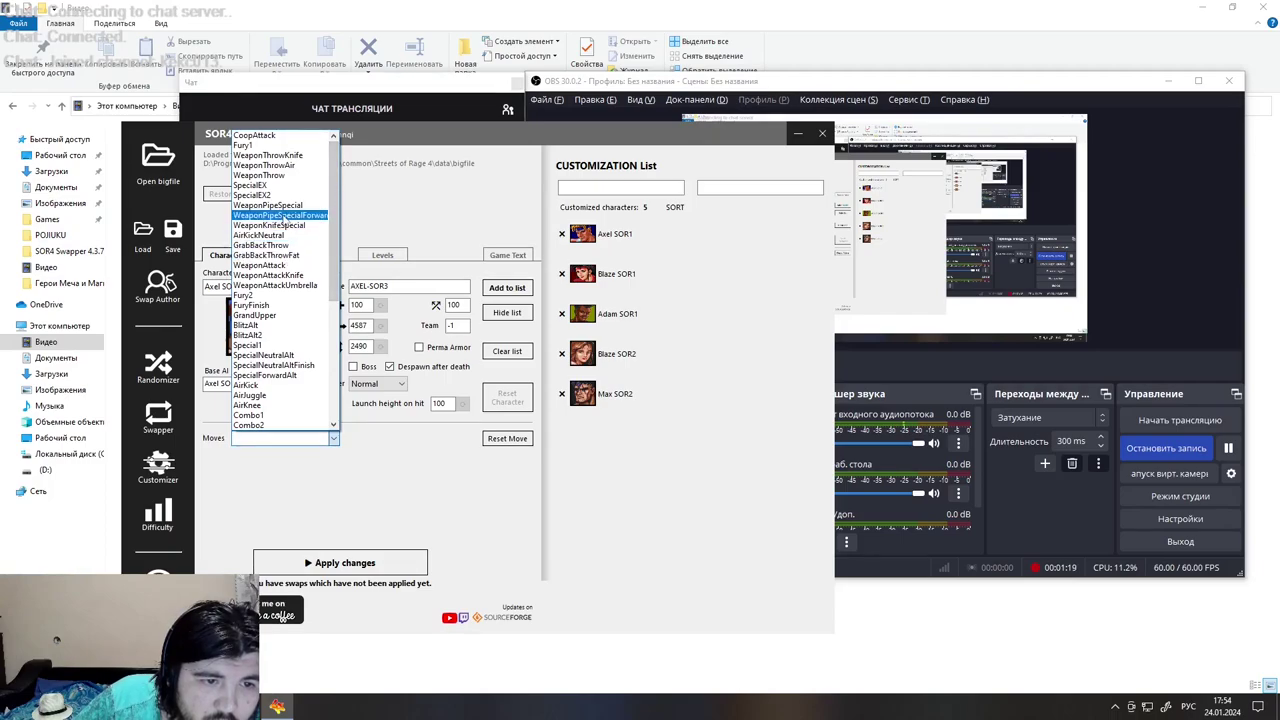
left_click(290, 216)
left_click(470, 527)
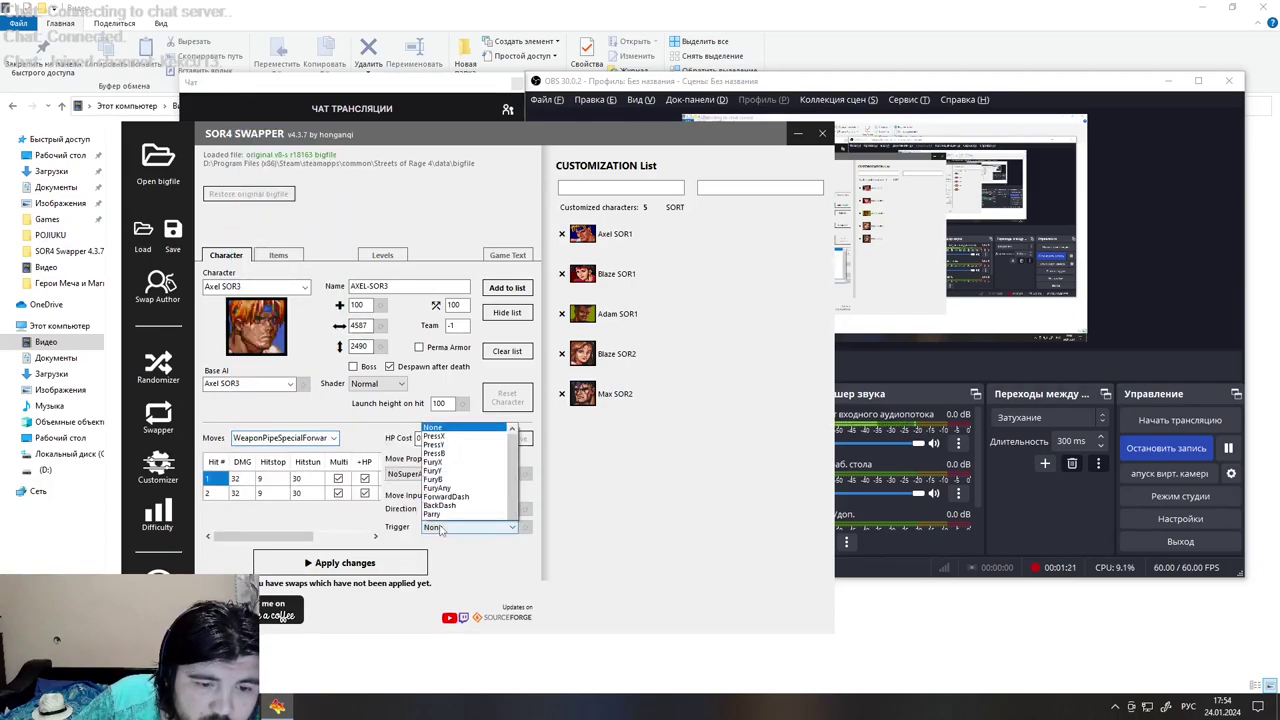
left_click(449, 283)
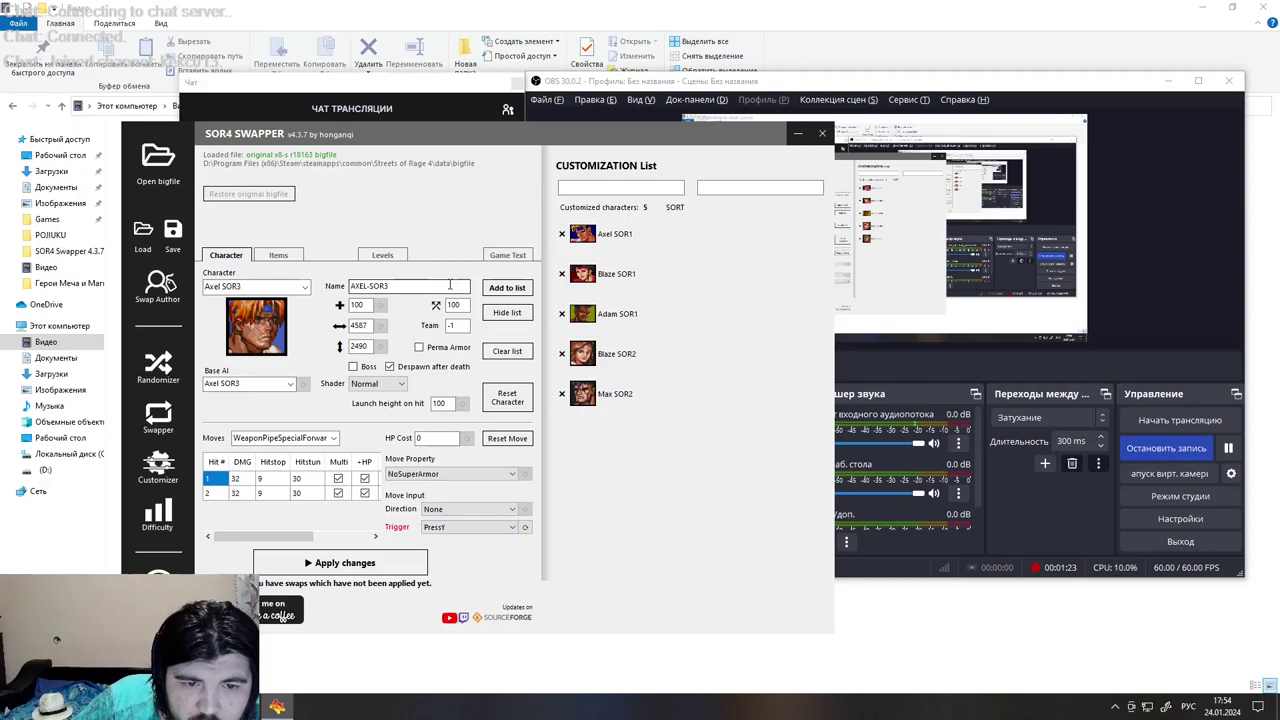
left_click(507, 287)
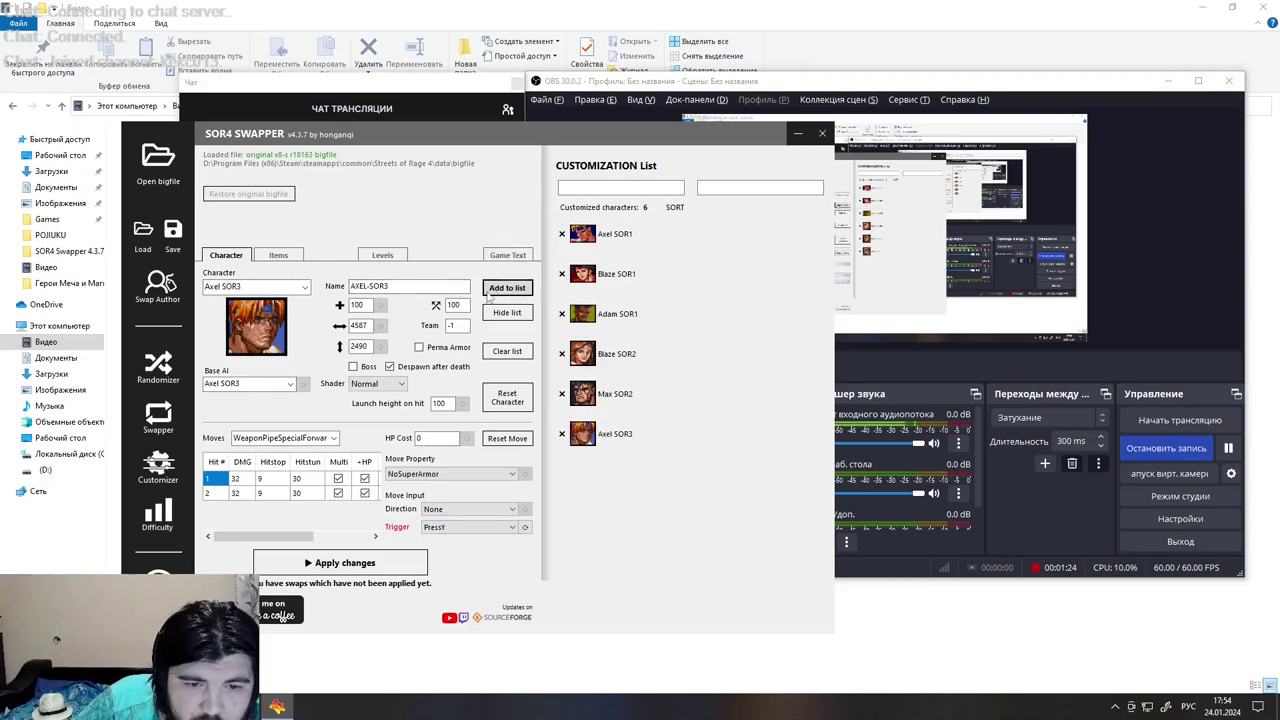
Set the input trigger of Axel SOR3's AirSpecial move to PressY
left_click(333, 438)
scroll(280, 400, "up", 5)
left_click(277, 428)
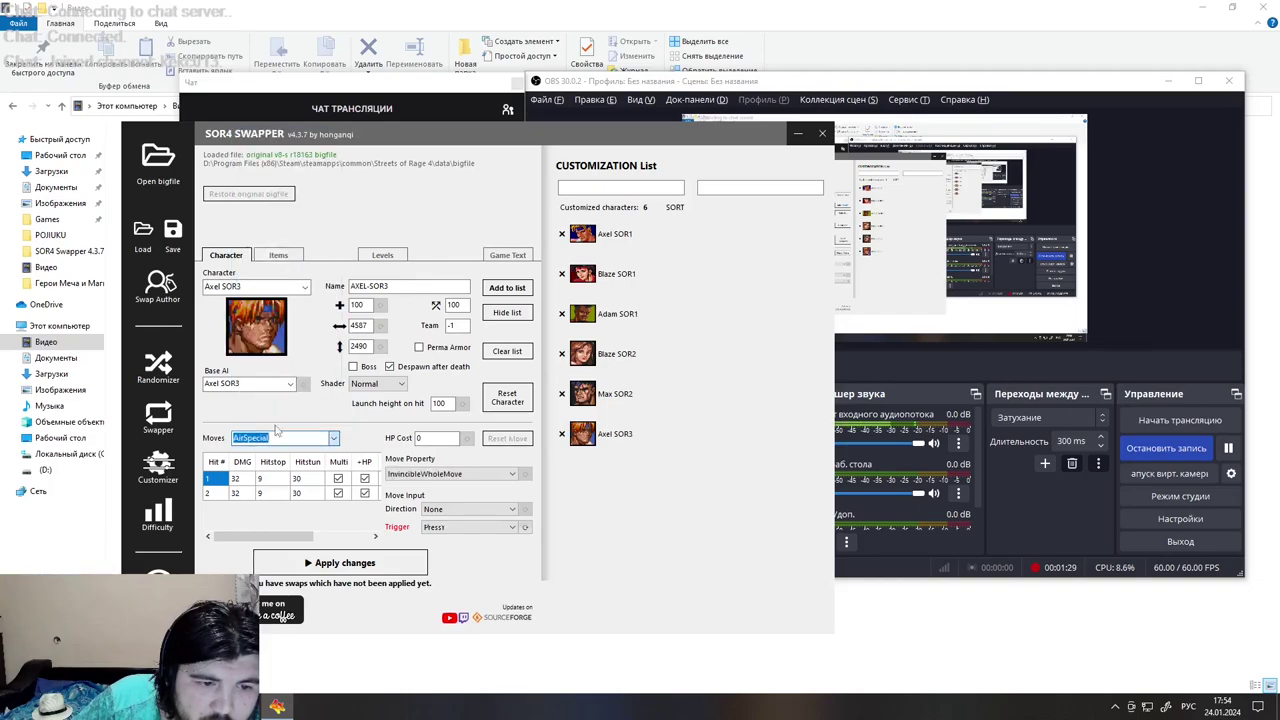
left_click(512, 527)
key("Escape")
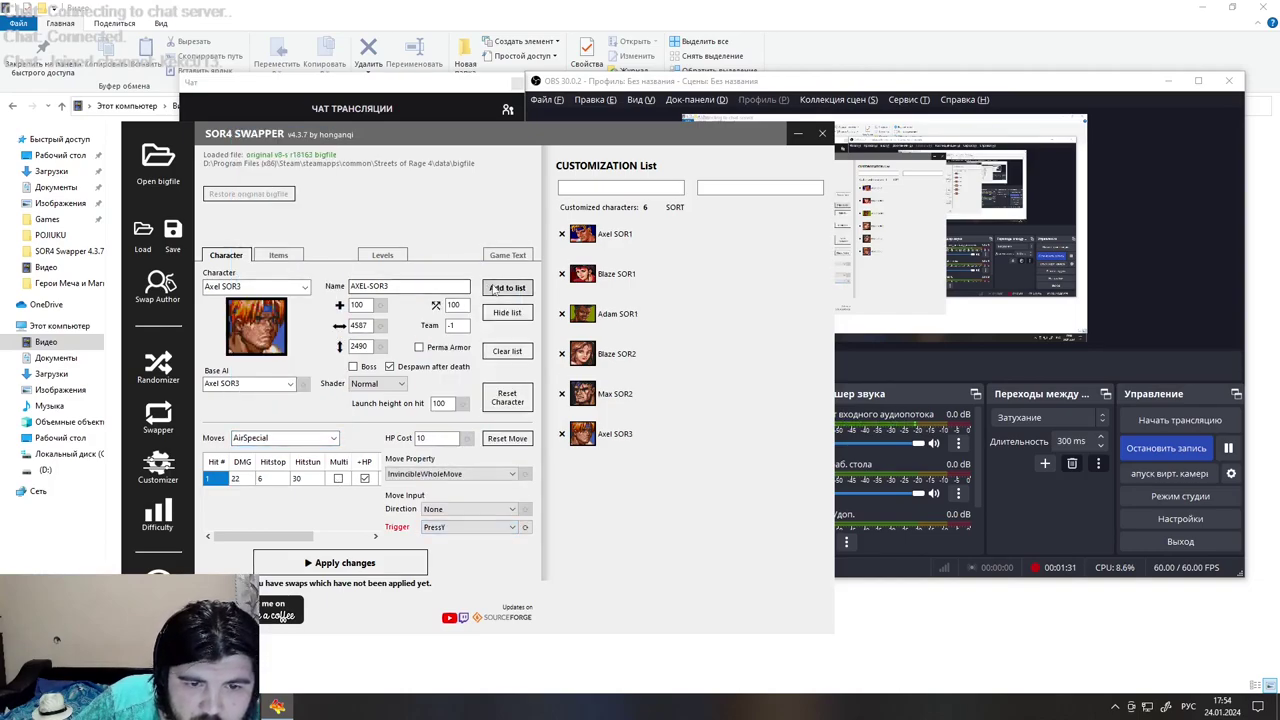
Set the input trigger of Skate SOR3's AirSpecial move to PressY and add the character to the customization list
left_click(306, 287)
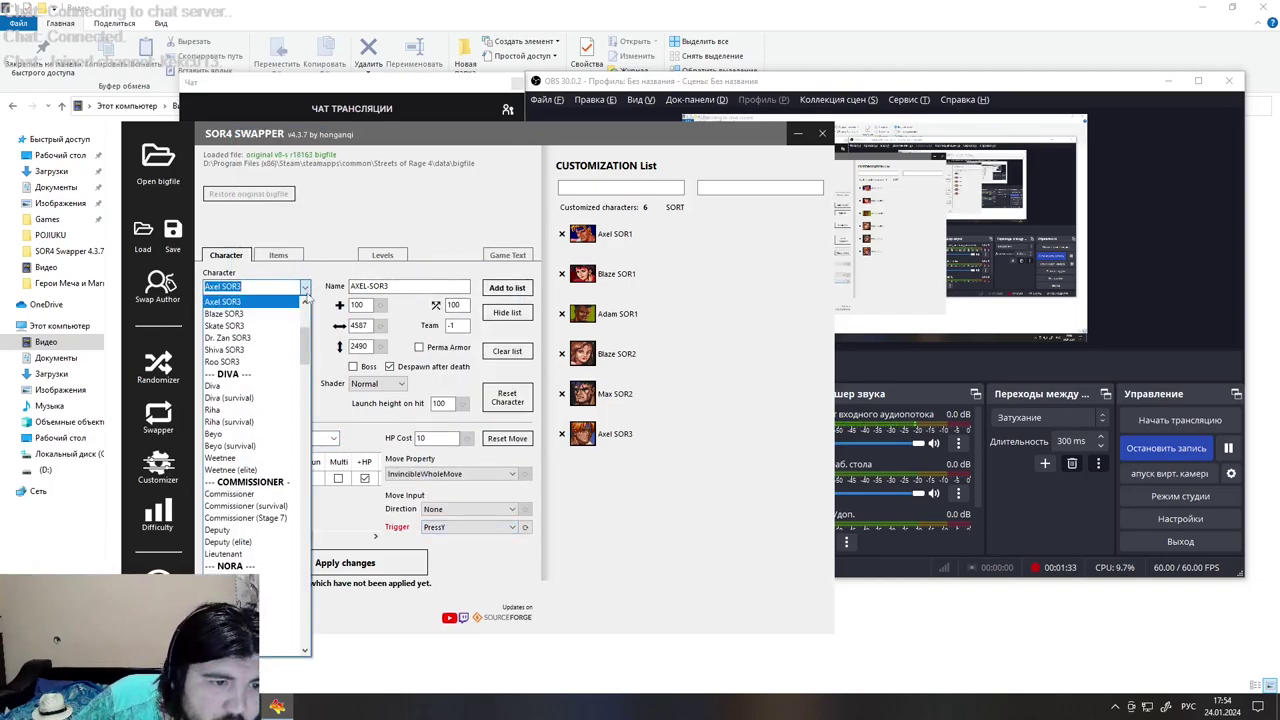
left_click(224, 325)
left_click(333, 438)
left_click_drag(333, 320, 334, 415)
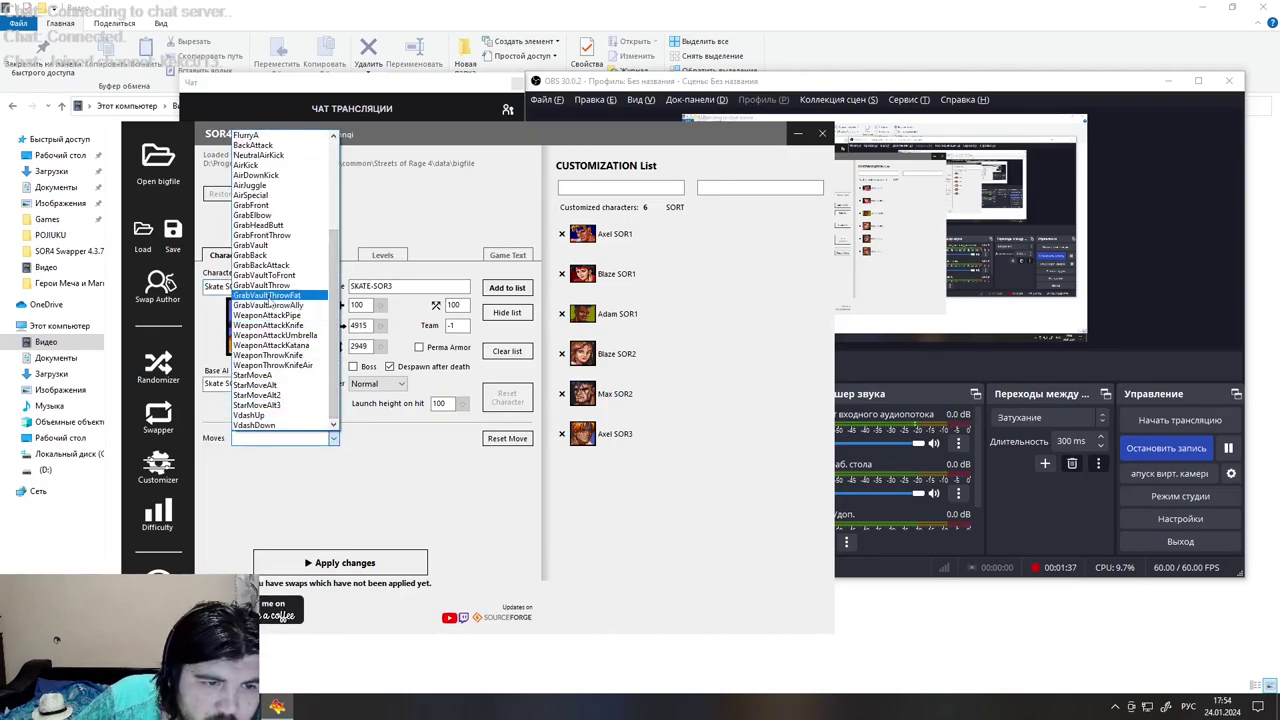
scroll(270, 280, "up", 2)
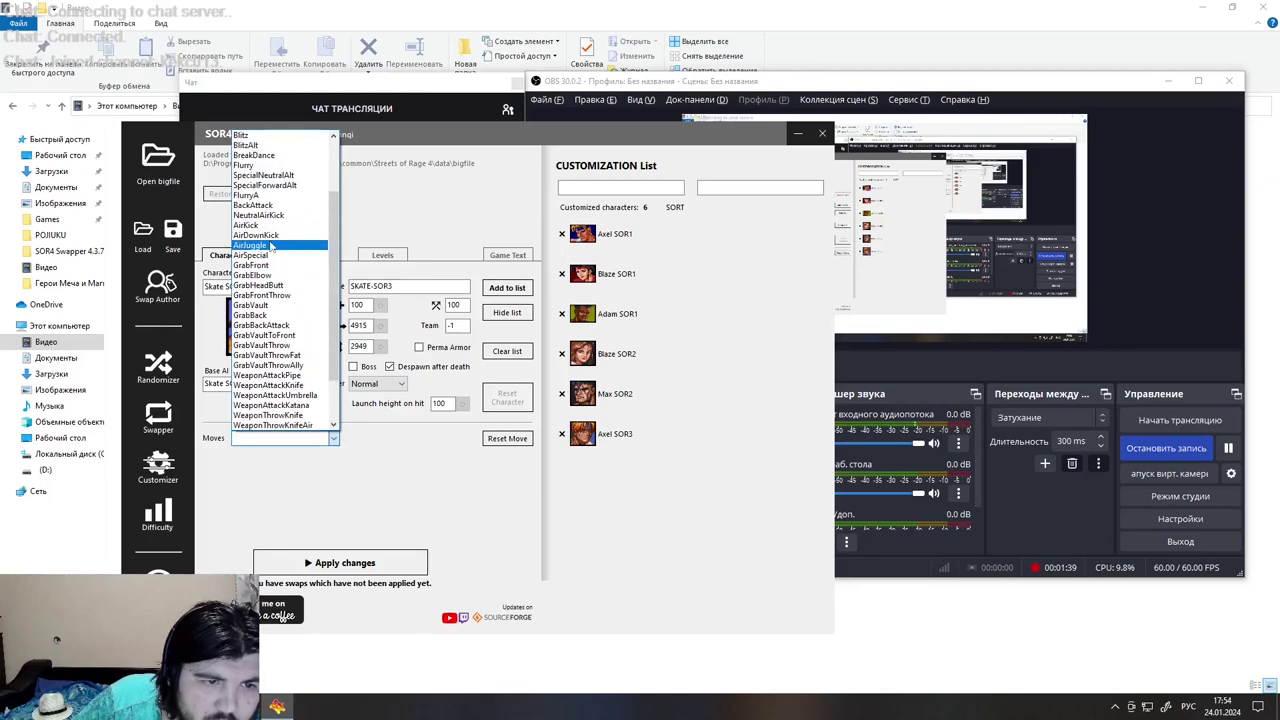
left_click(250, 255)
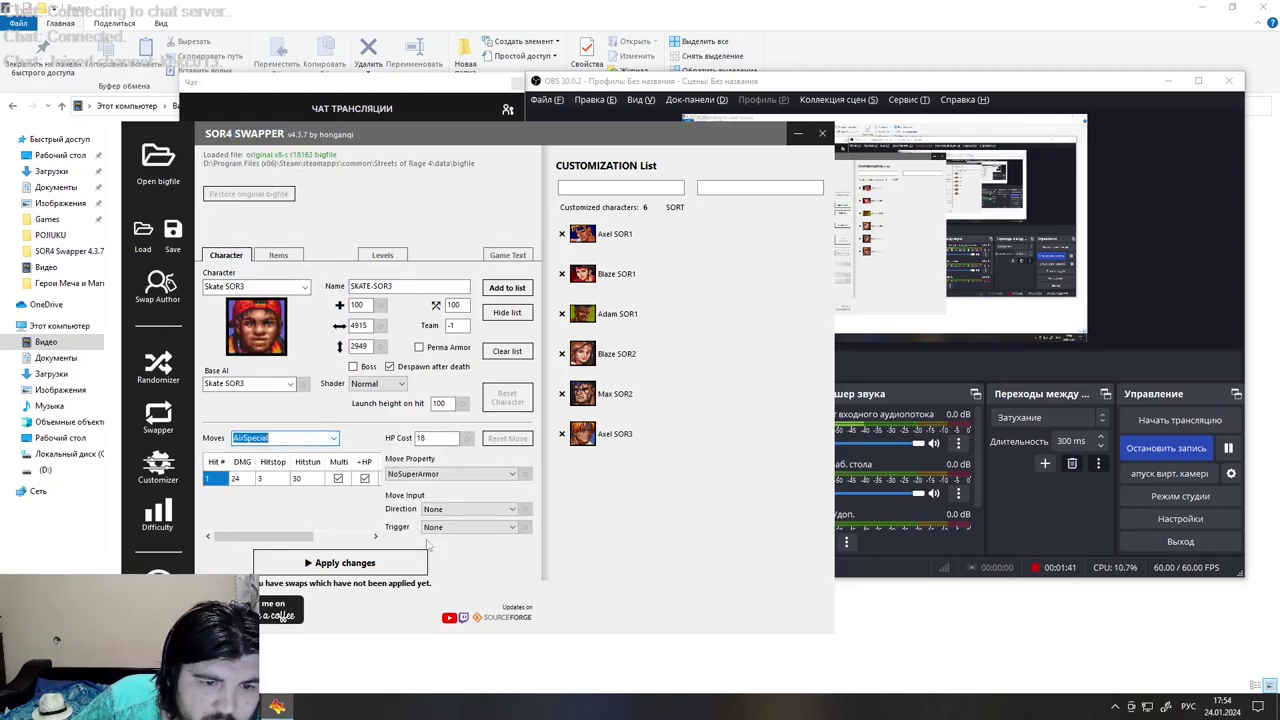
left_click(448, 527)
left_click(438, 281)
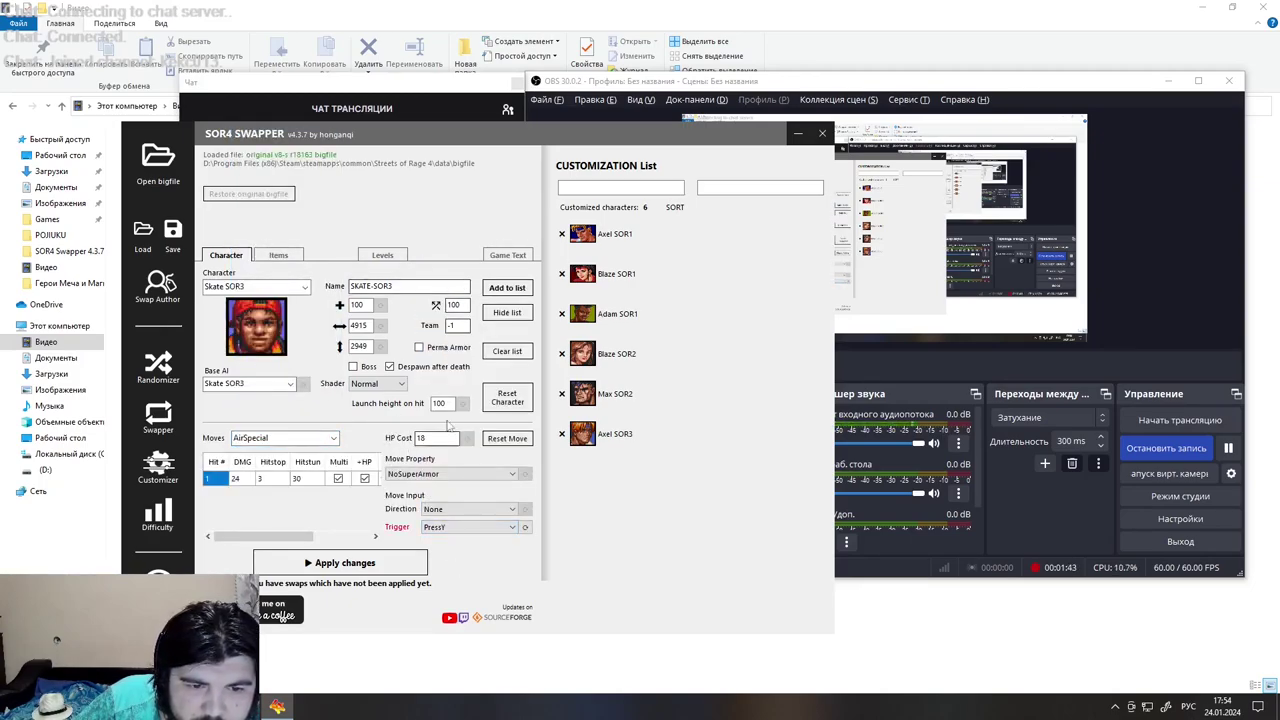
left_click(507, 287)
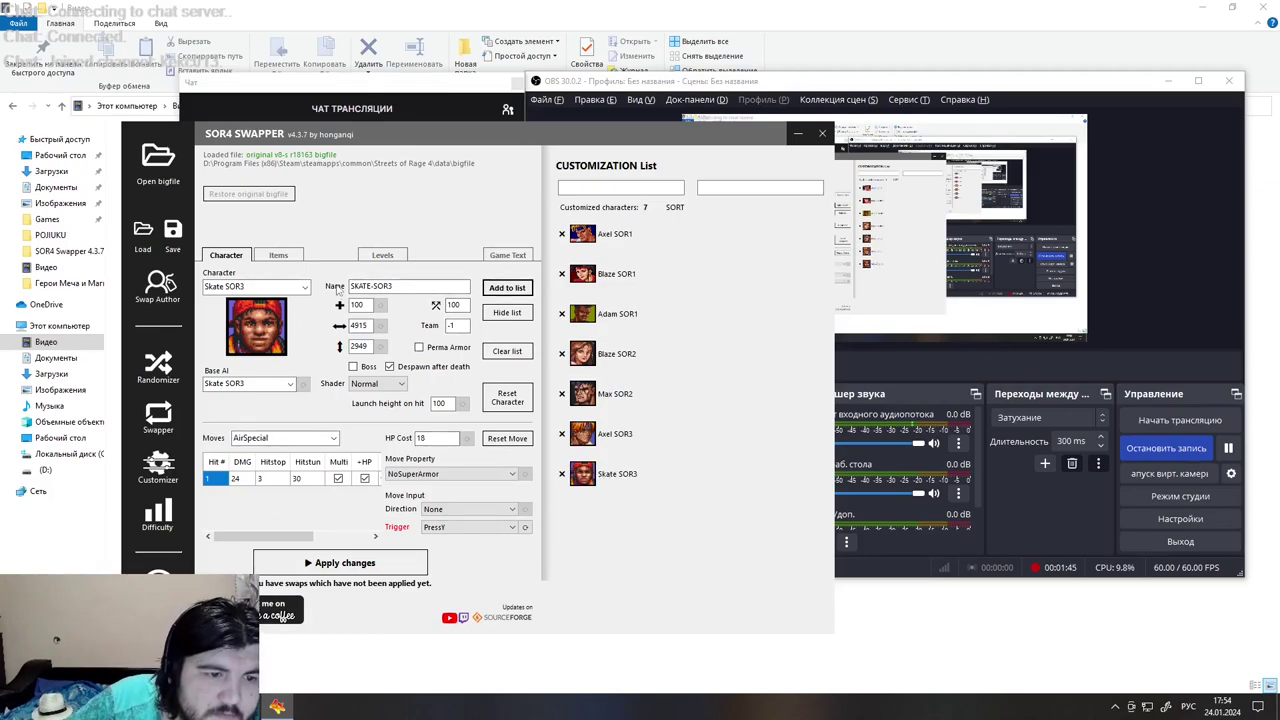
Set the input trigger of Shiva SOR3's AirSpecial move to PressY and add the character to the customization list
left_click(305, 287)
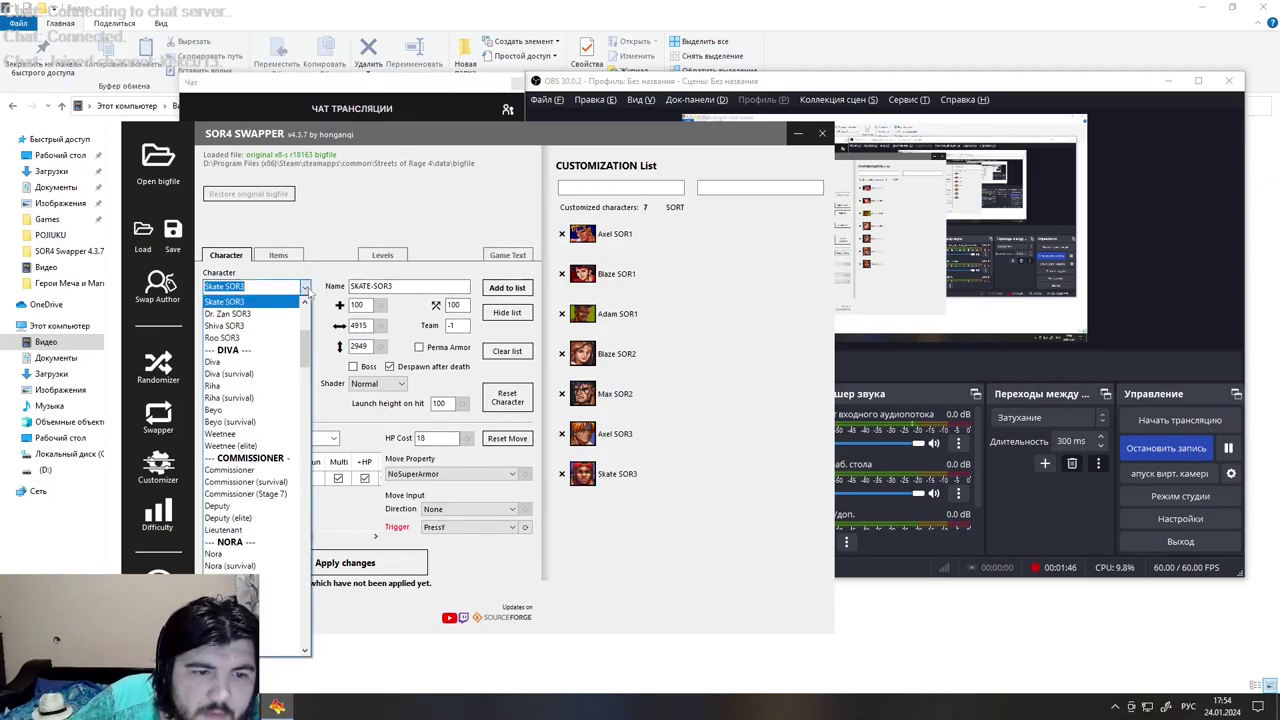
left_click(228, 326)
left_click(300, 438)
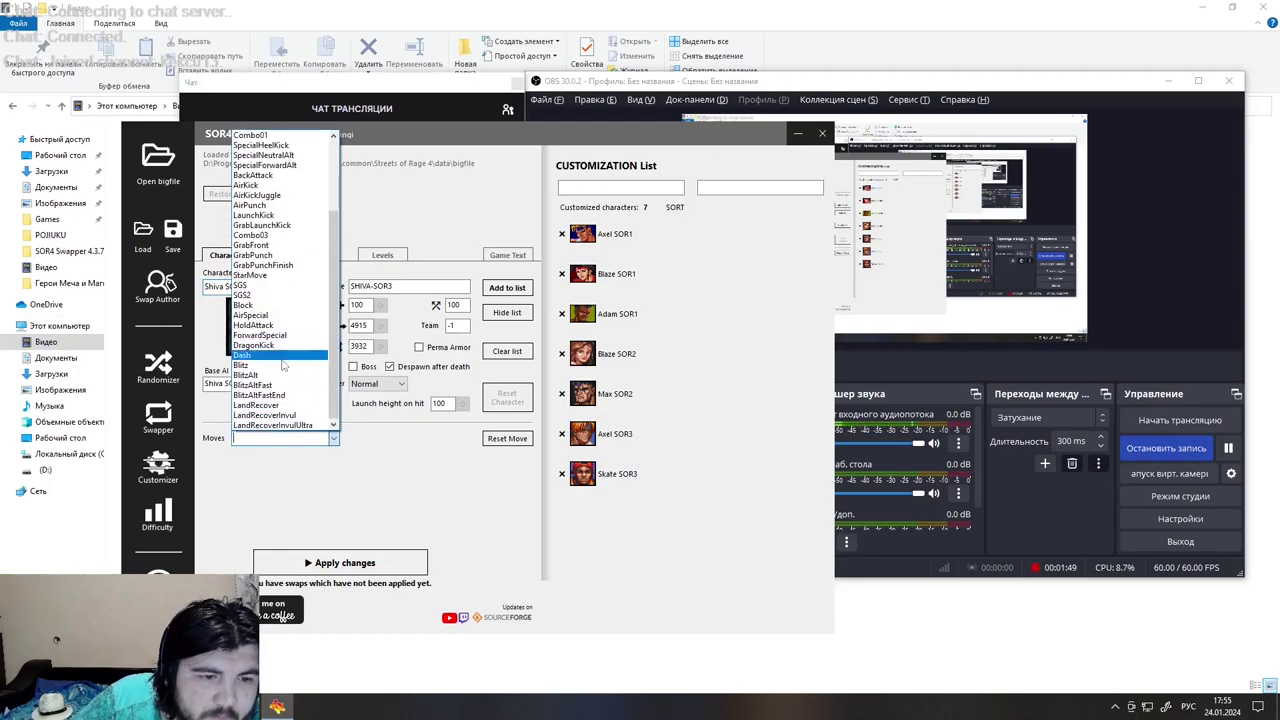
left_click(257, 315)
left_click(468, 527)
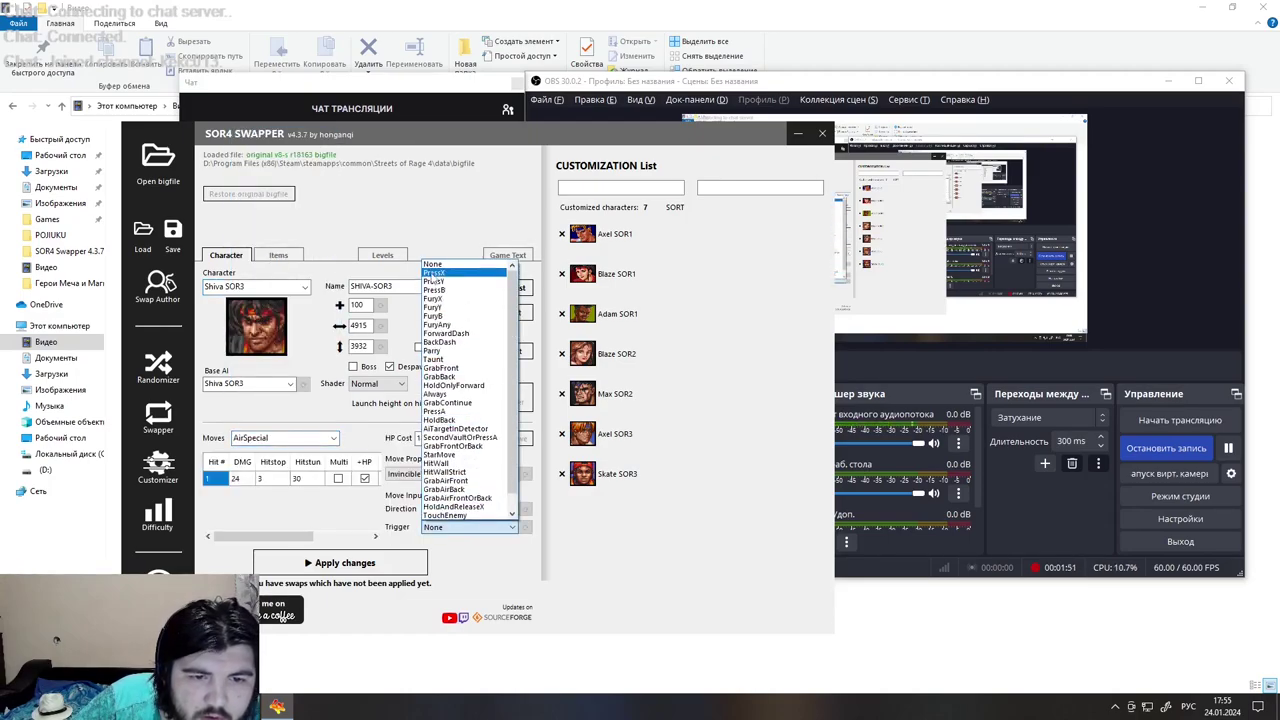
left_click(440, 281)
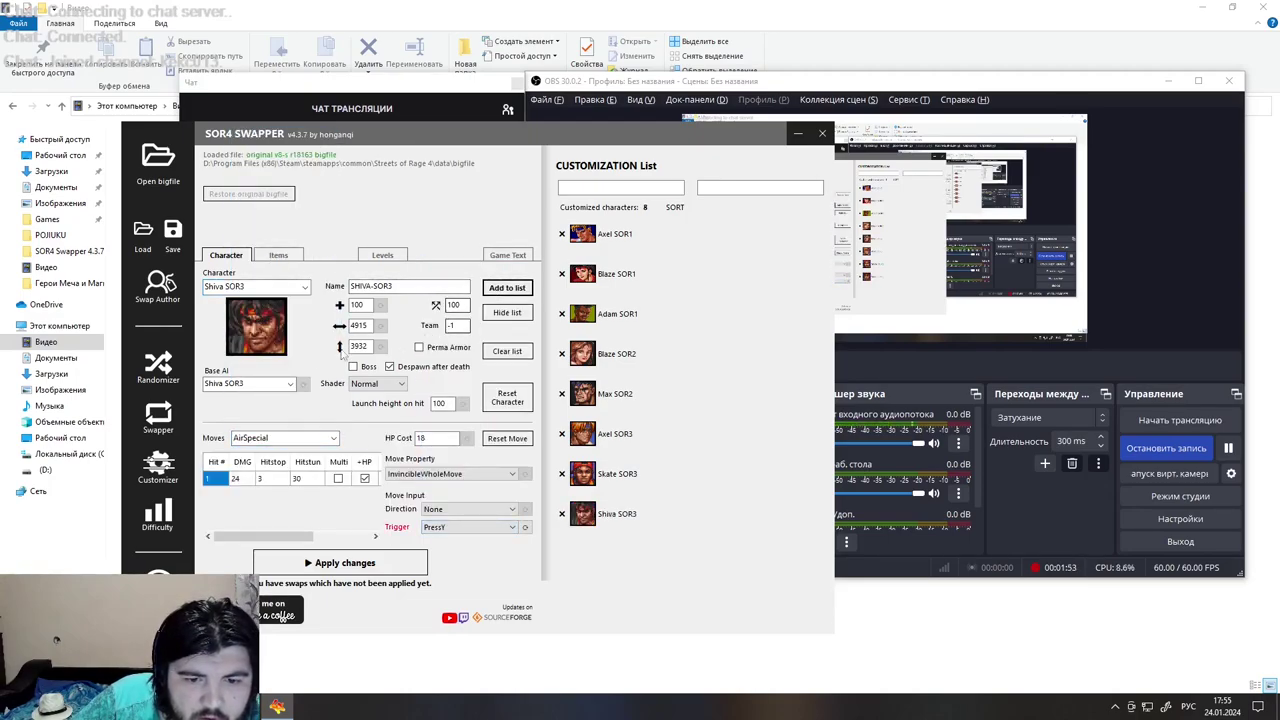
For the character Axel SOR4, set the RageMove1 move's input trigger to PressY and its direction to HoldDown
left_click(285, 287)
scroll(272, 330, "up", 7)
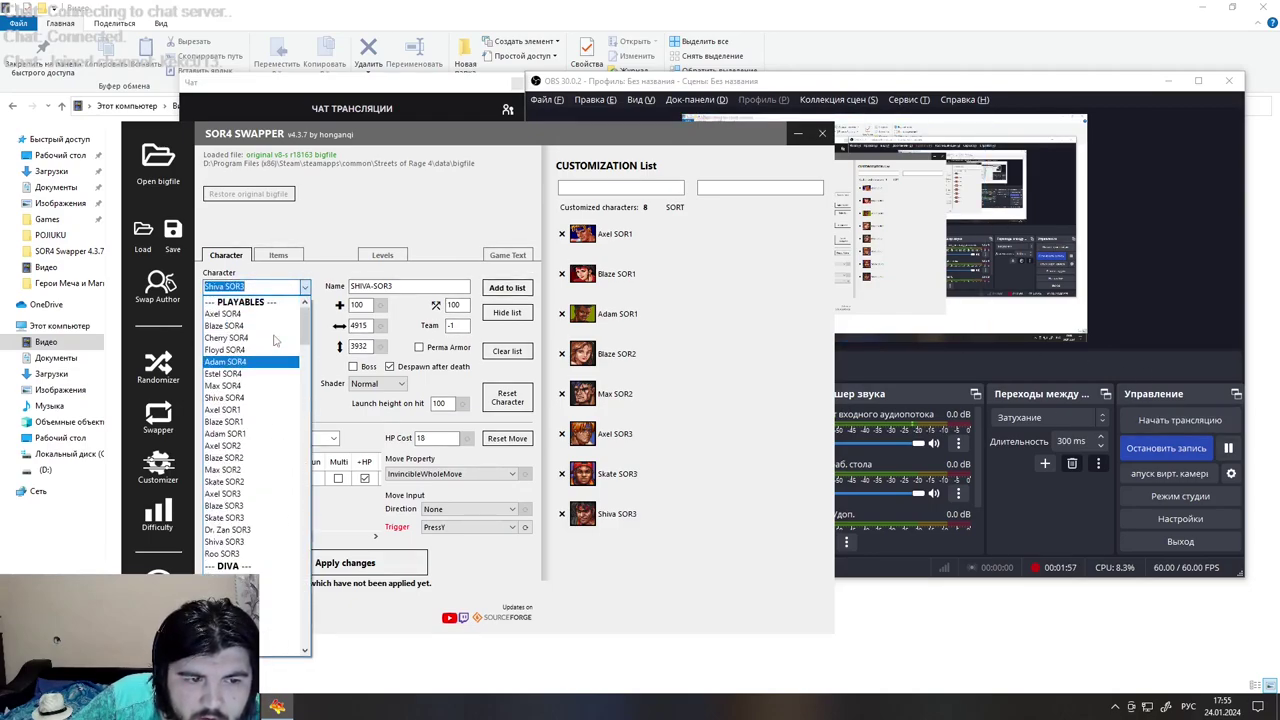
left_click(240, 314)
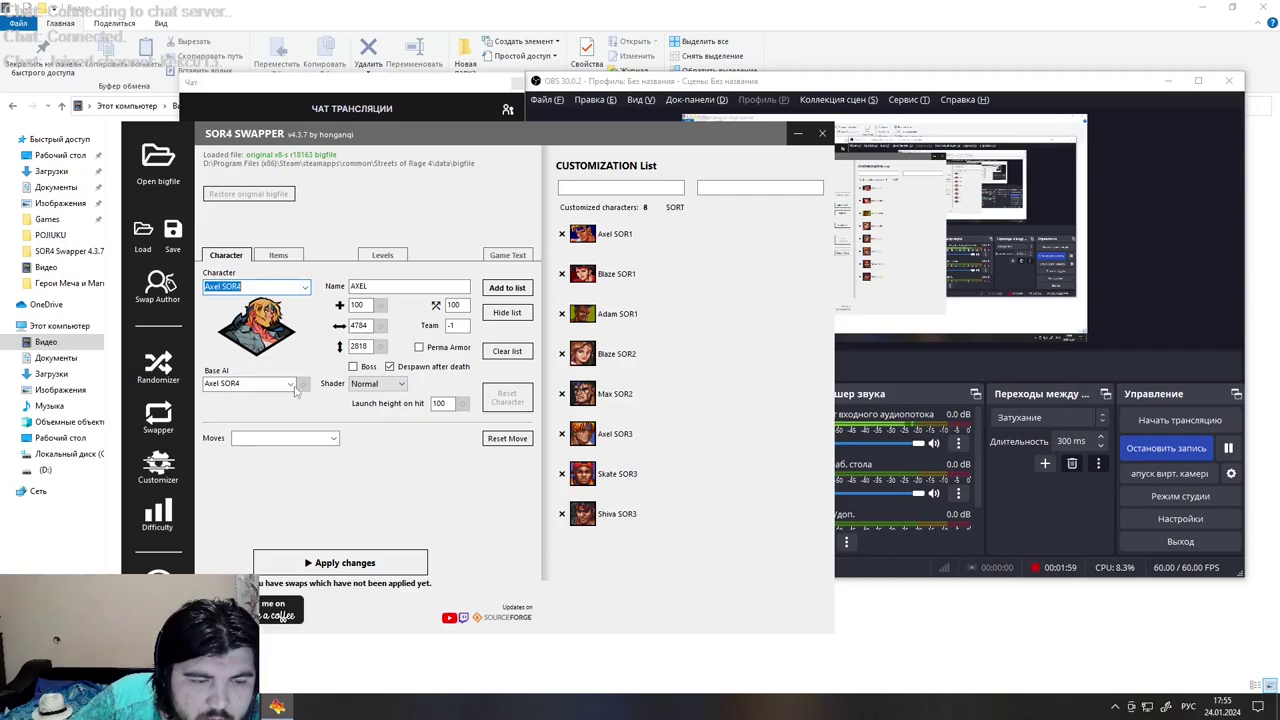
left_click(336, 438)
scroll(343, 383, "down", 5)
scroll(343, 382, "down", 2)
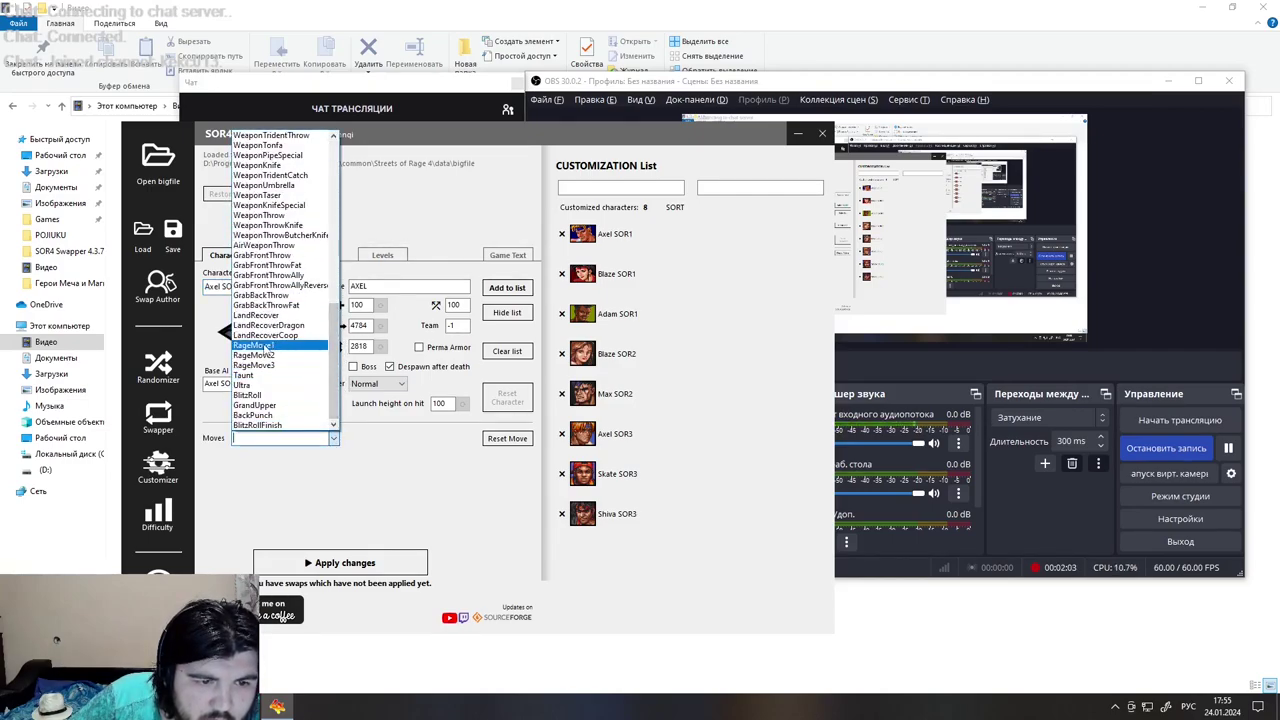
left_click(265, 345)
left_click(470, 527)
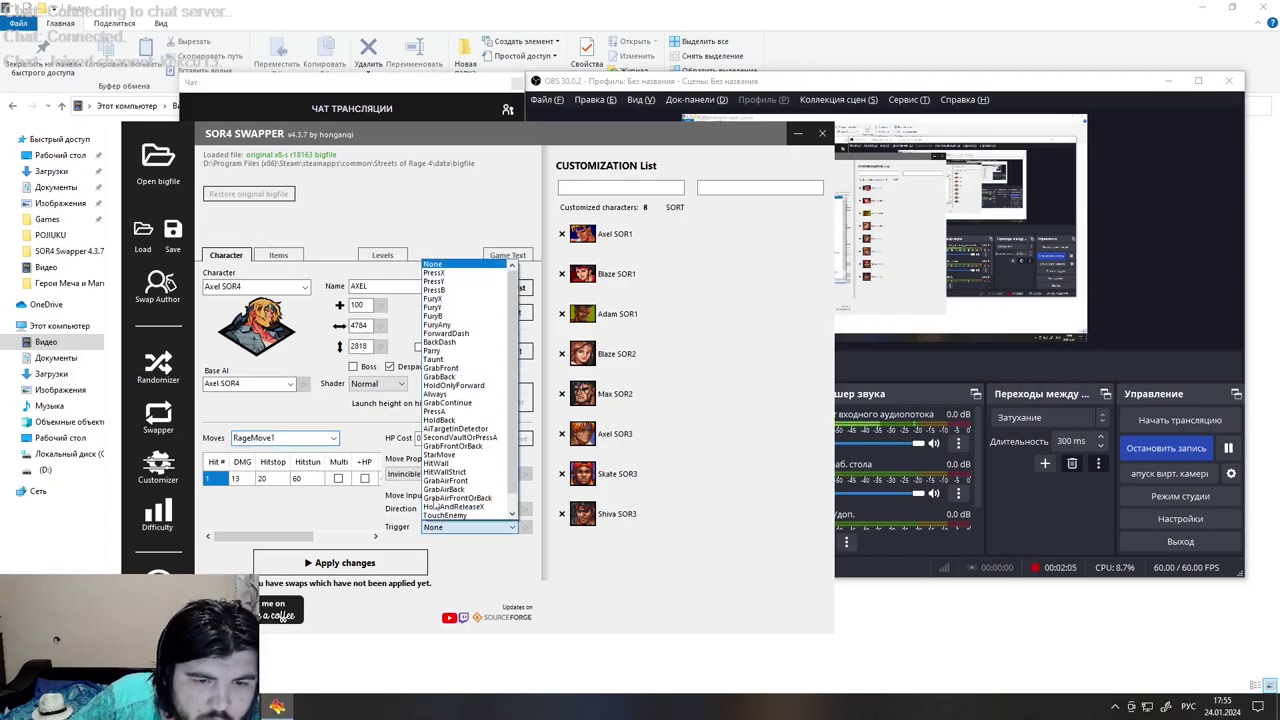
left_click(423, 460)
left_click(460, 509)
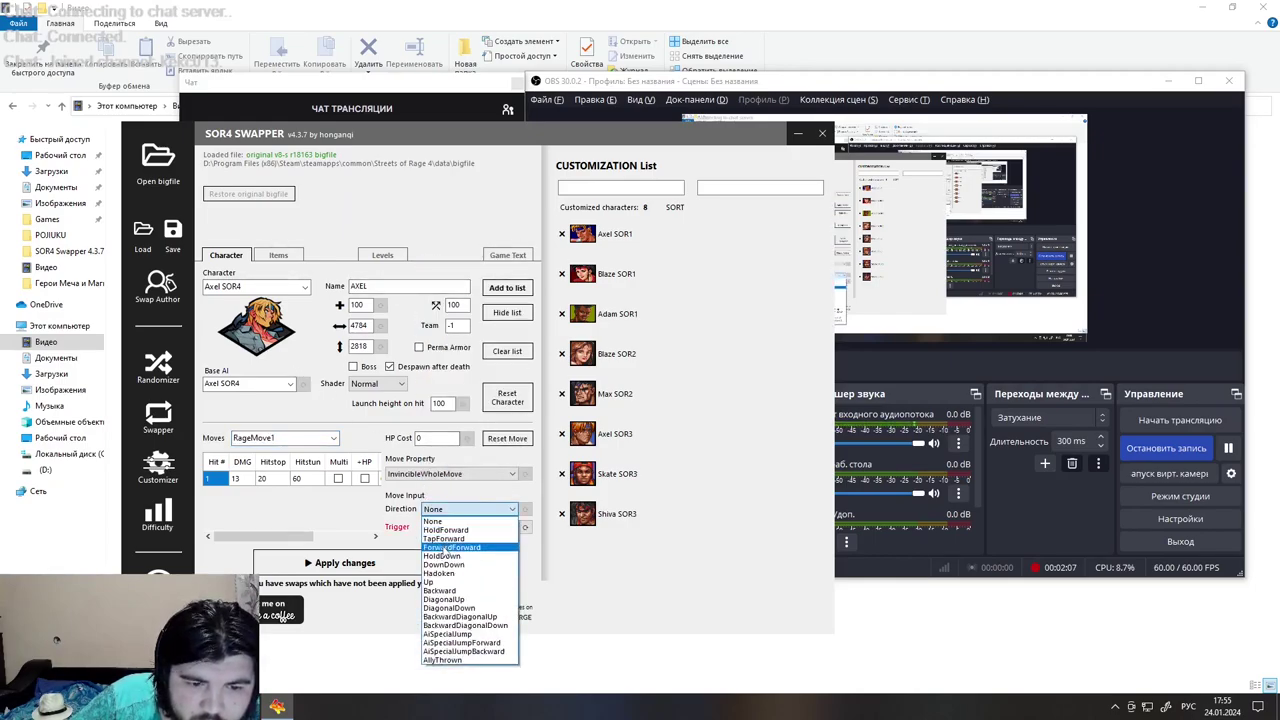
left_click(443, 557)
Show Axel SOR4's RageMove3 move and add the character to the customization list
left_click(336, 439)
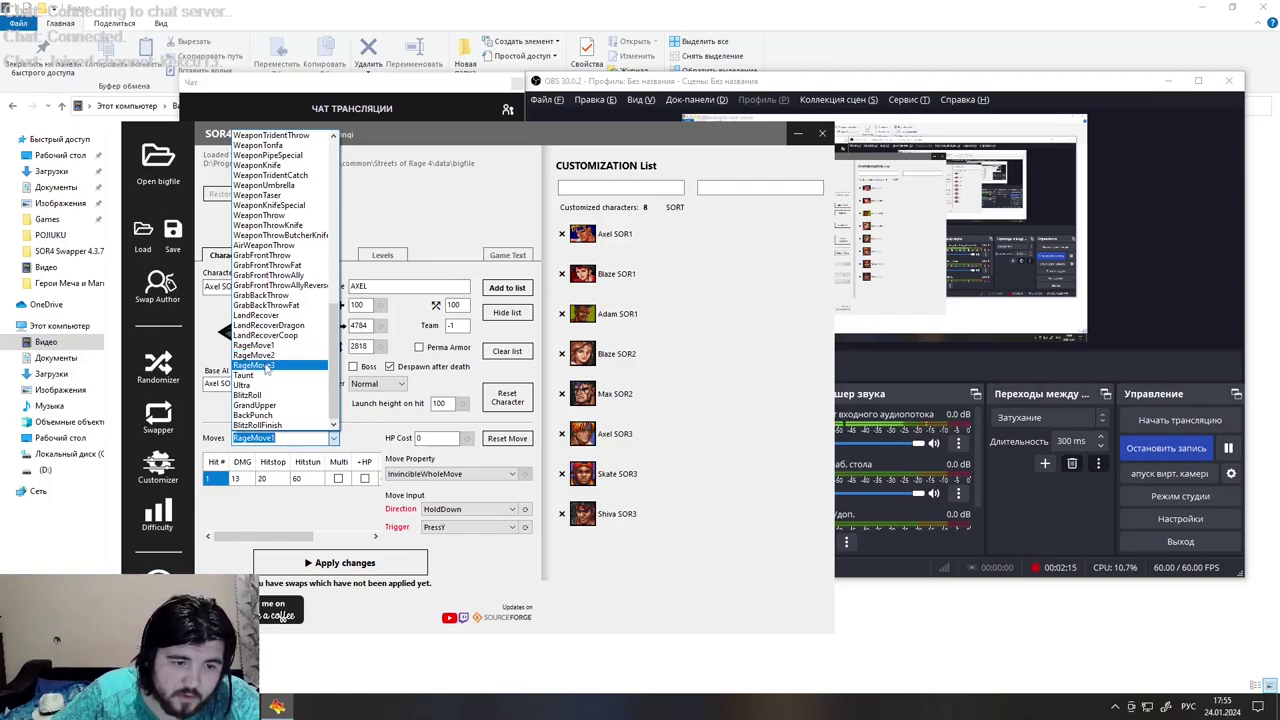
left_click(266, 366)
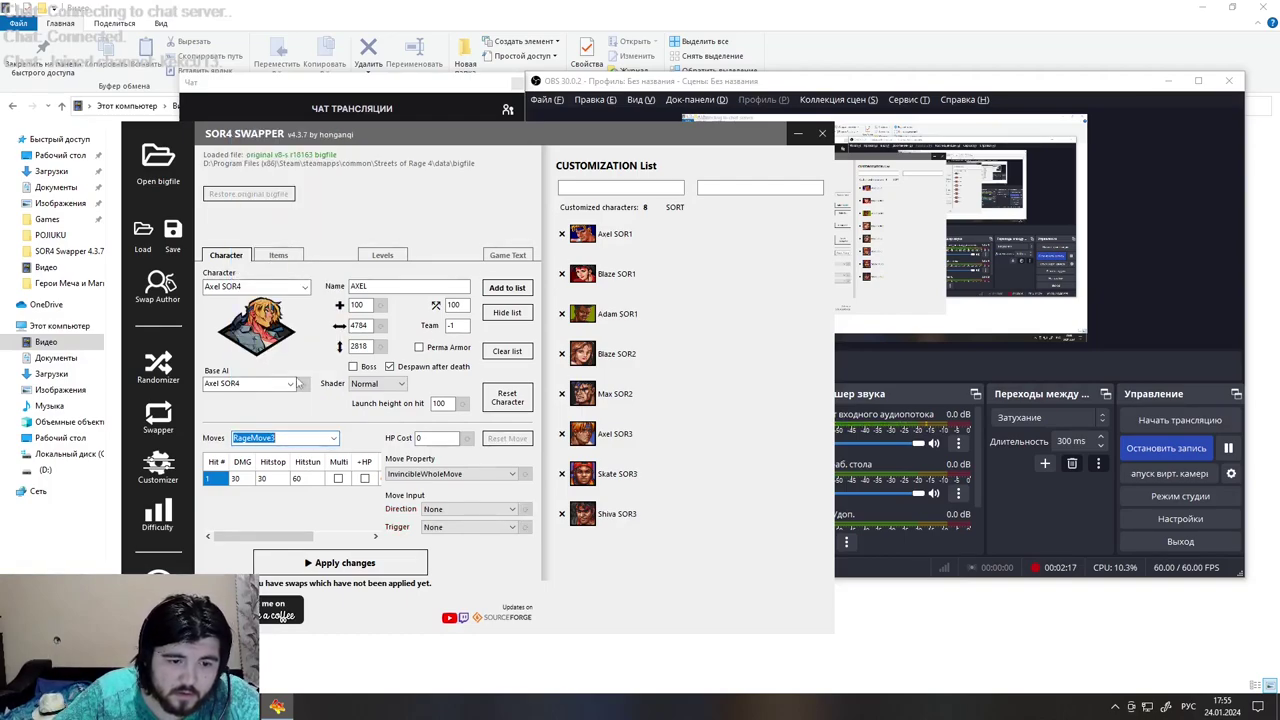
left_click(293, 389)
left_click(293, 389)
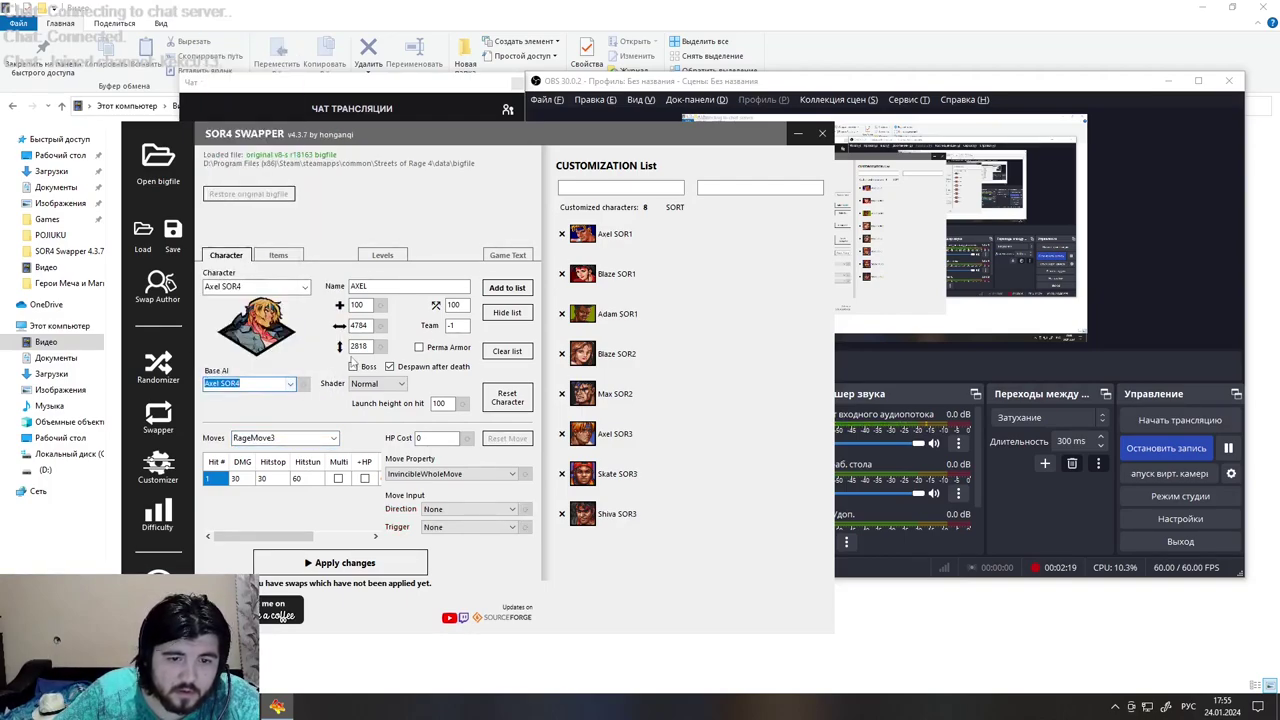
left_click(507, 287)
For Blaze SOR4, set the Hair move's input trigger to PressY and direction to HoldDown, and add the character to the customization list
left_click(304, 287)
left_click(248, 314)
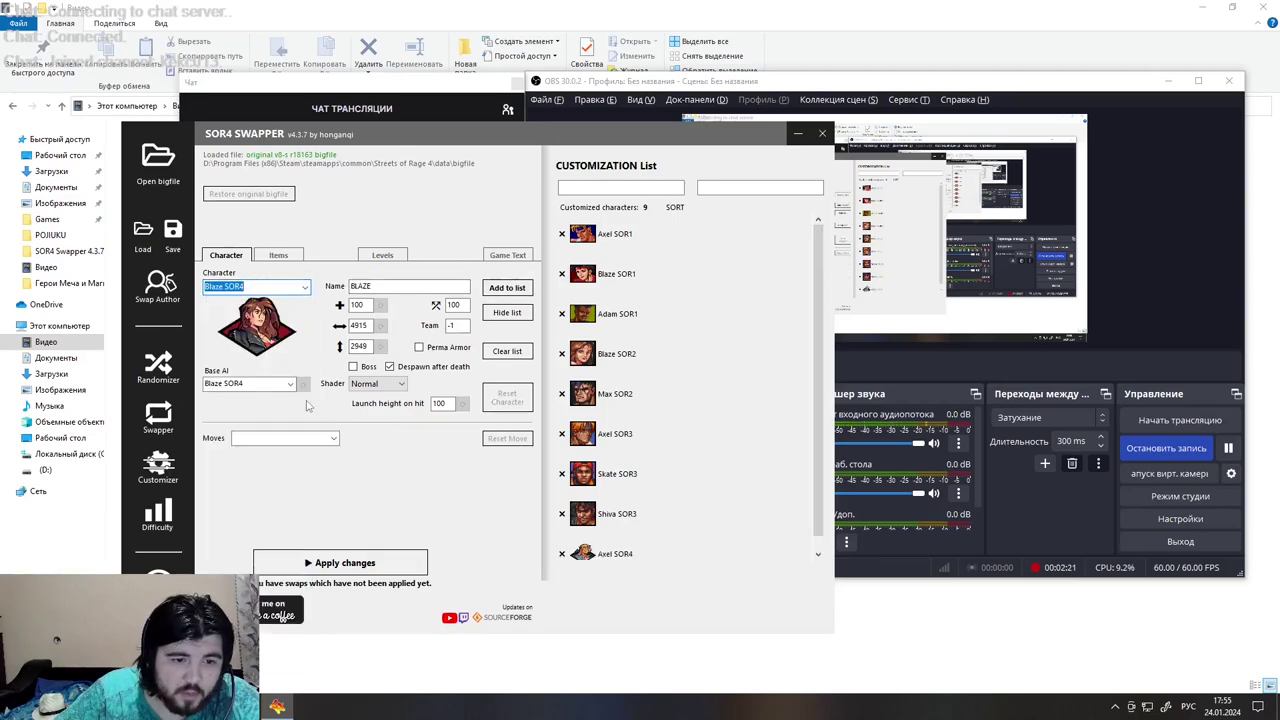
left_click(334, 440)
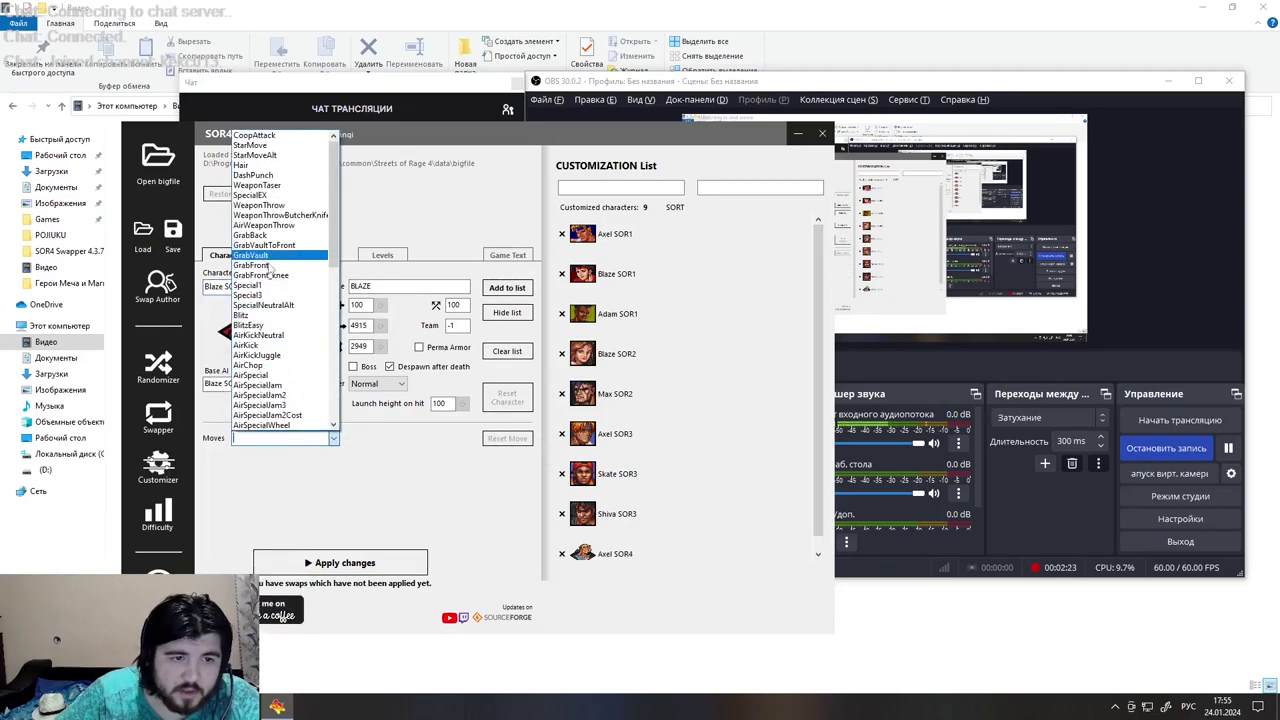
left_click(272, 165)
left_click(468, 527)
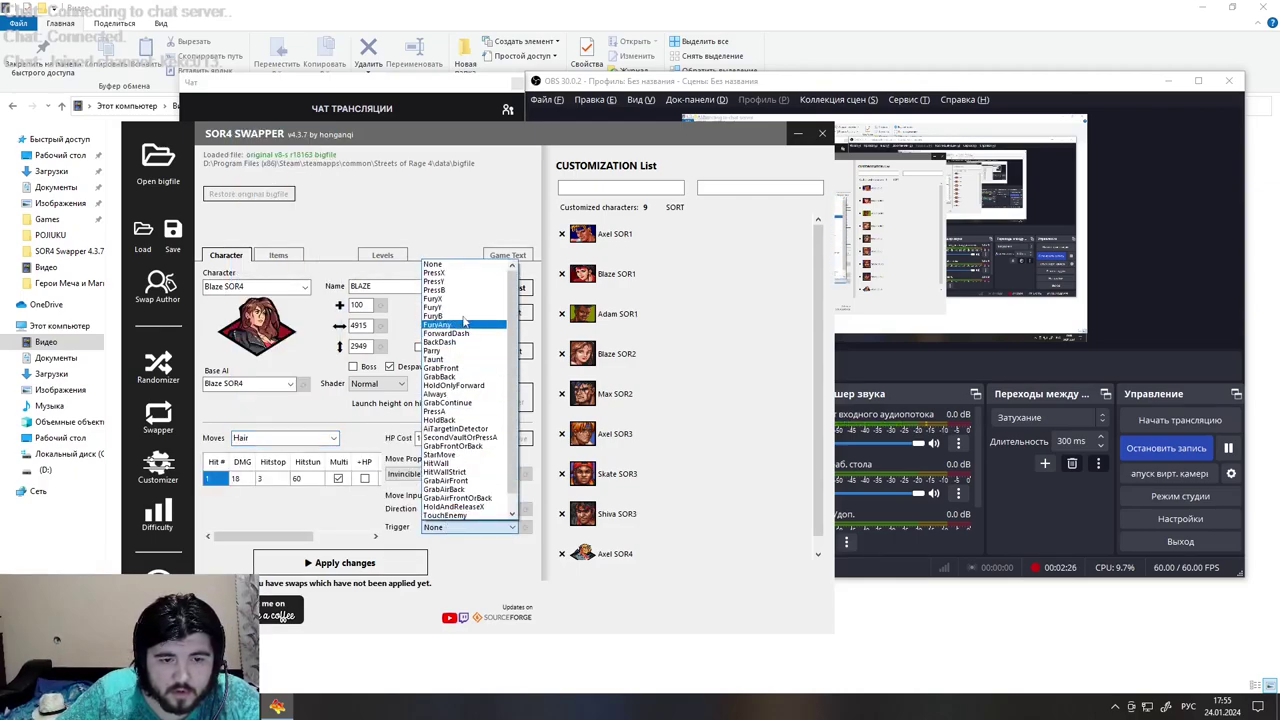
left_click(440, 281)
left_click(462, 509)
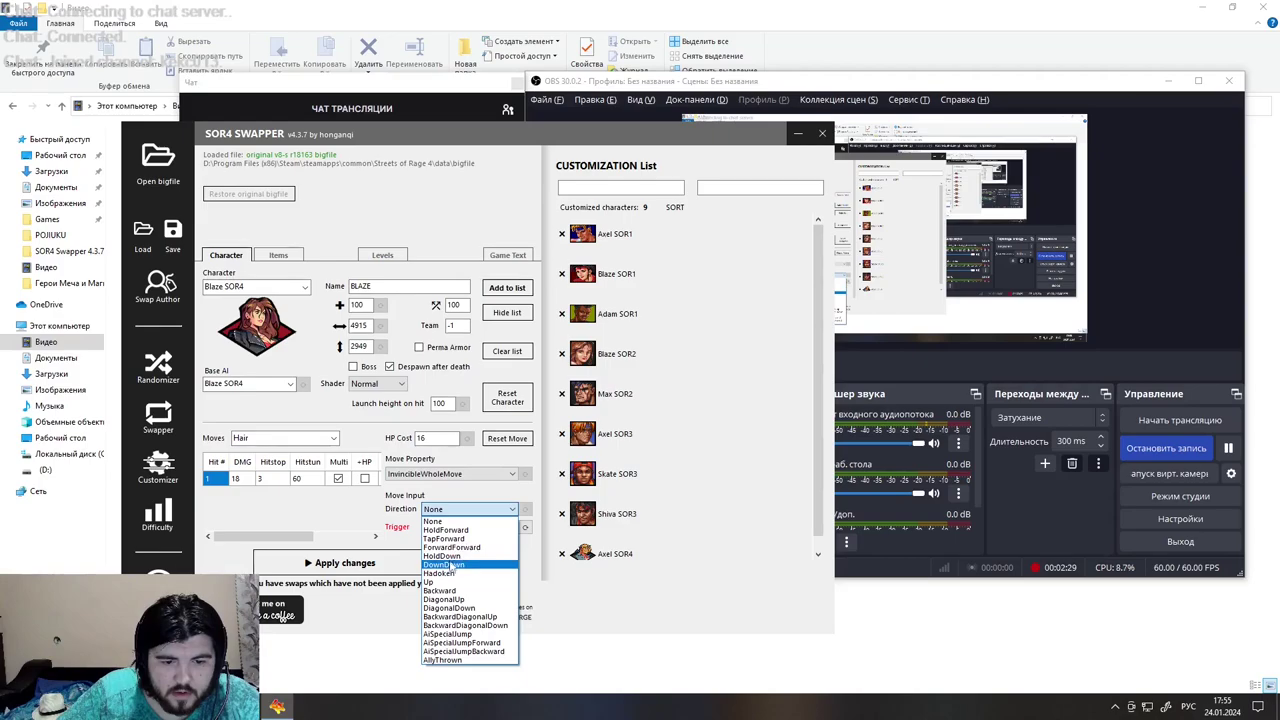
left_click(450, 565)
left_click(507, 287)
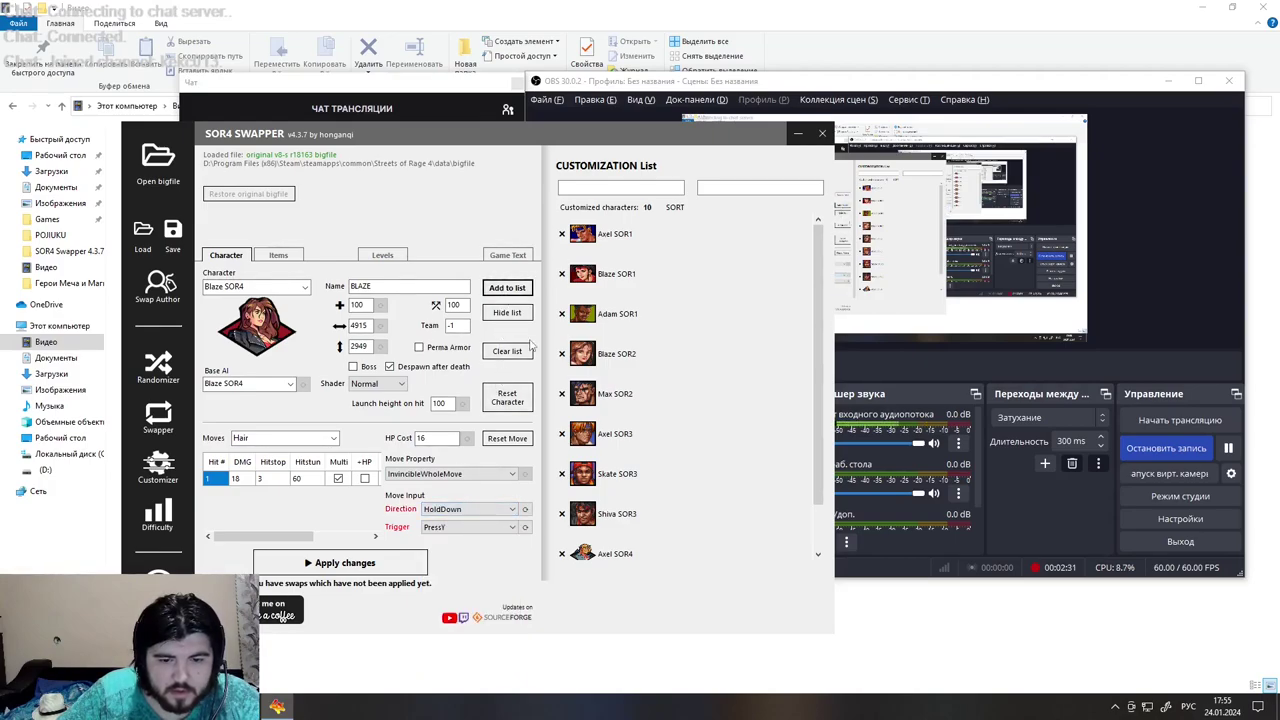
Apply all the listed character customizations to the game's bigfile and close the confirmation dialogs
scroll(600, 402, "down", 2)
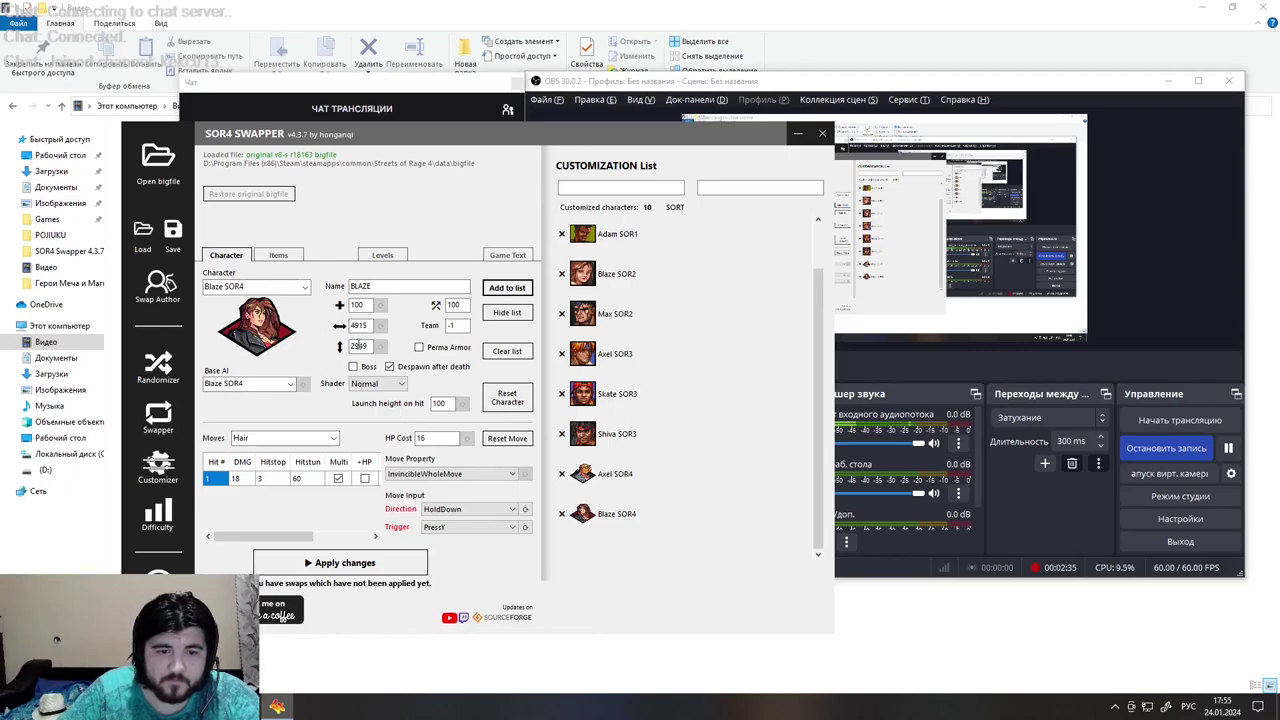
left_click(340, 563)
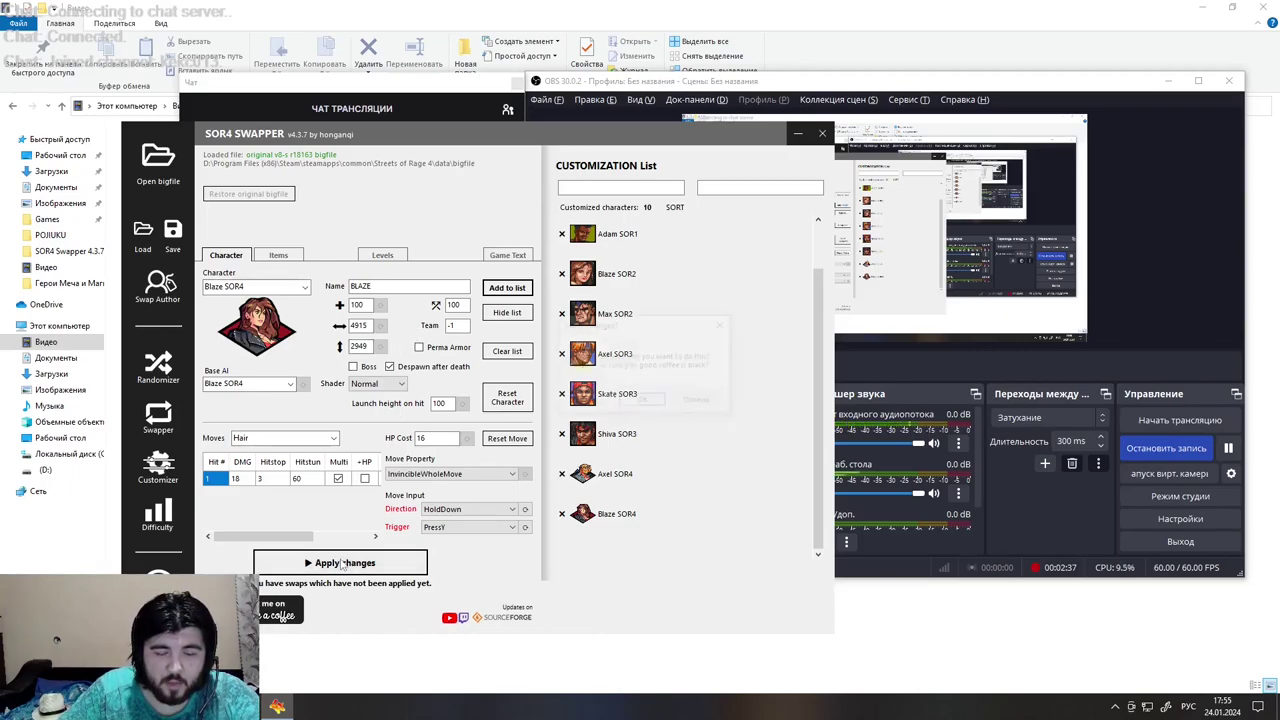
left_click(641, 400)
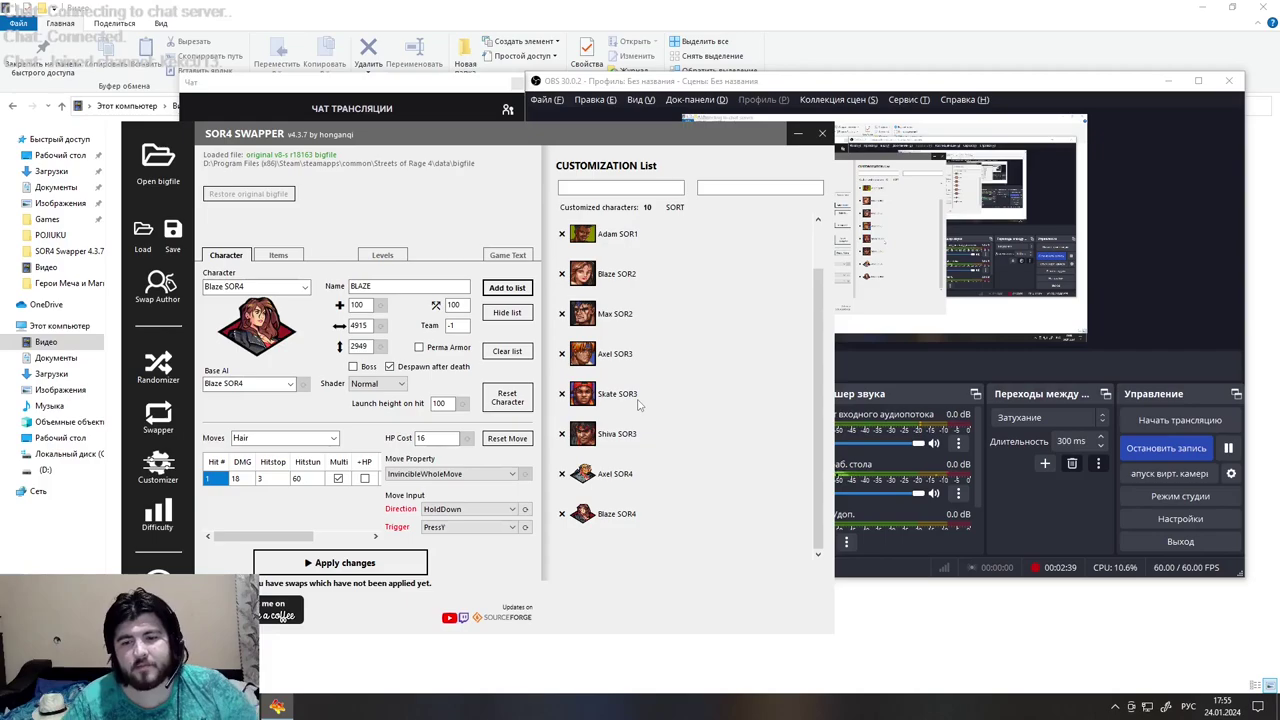
left_click(742, 409)
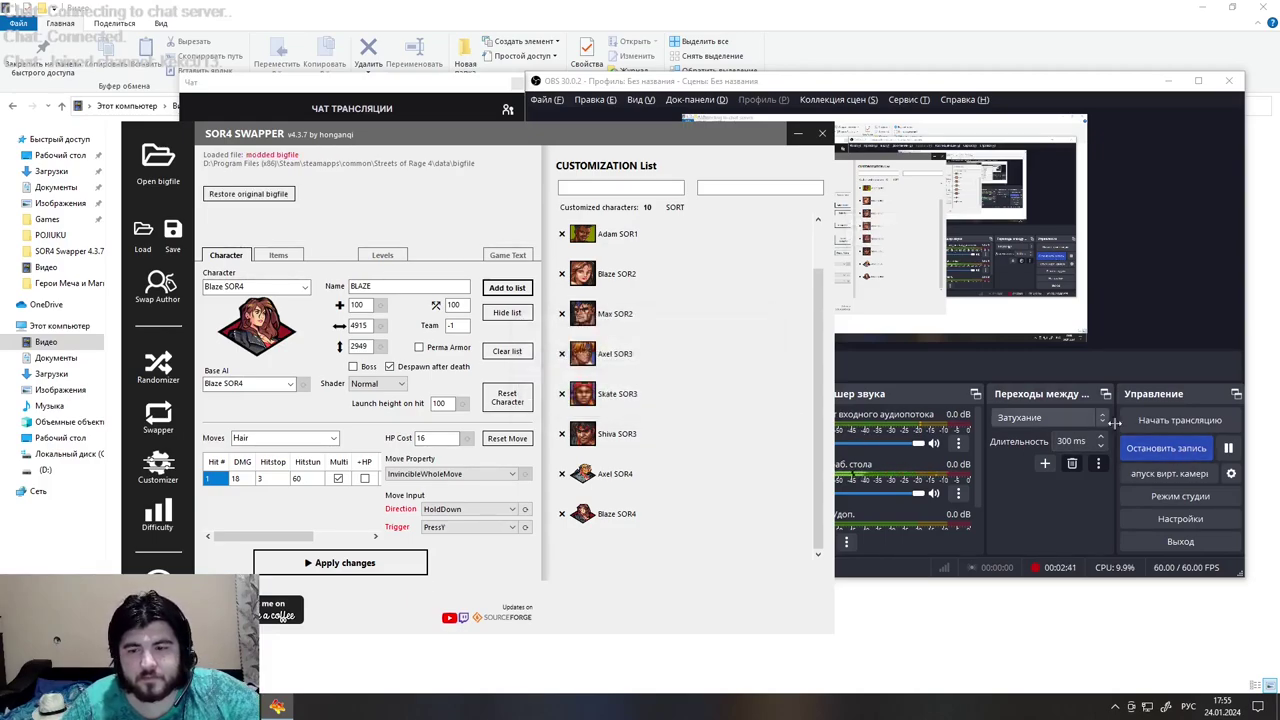